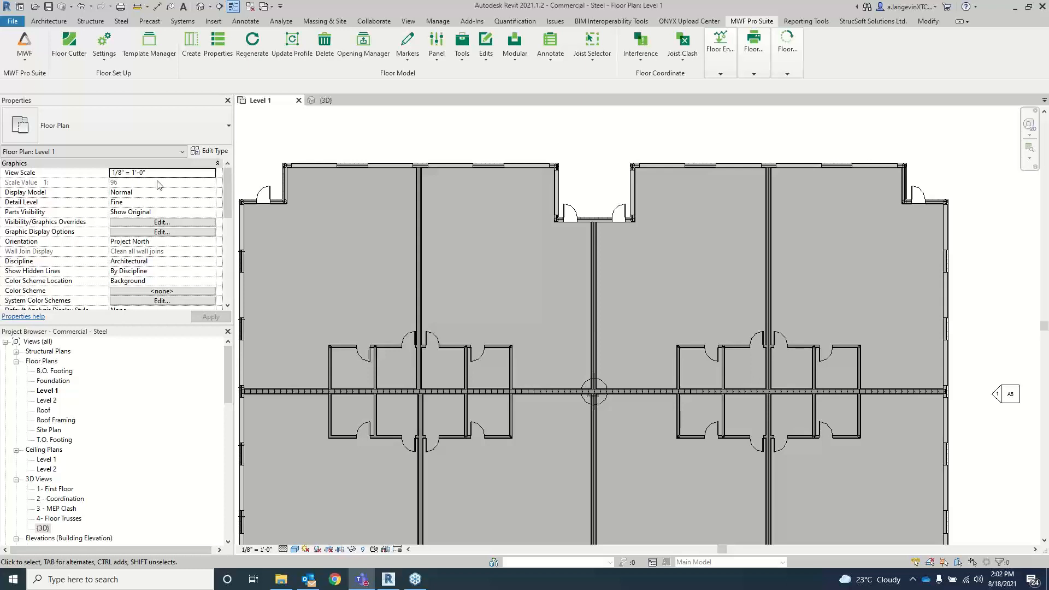
- Delete all eight separate floors of the units on the Level 1 plan
scroll(418, 137, "down", 3)
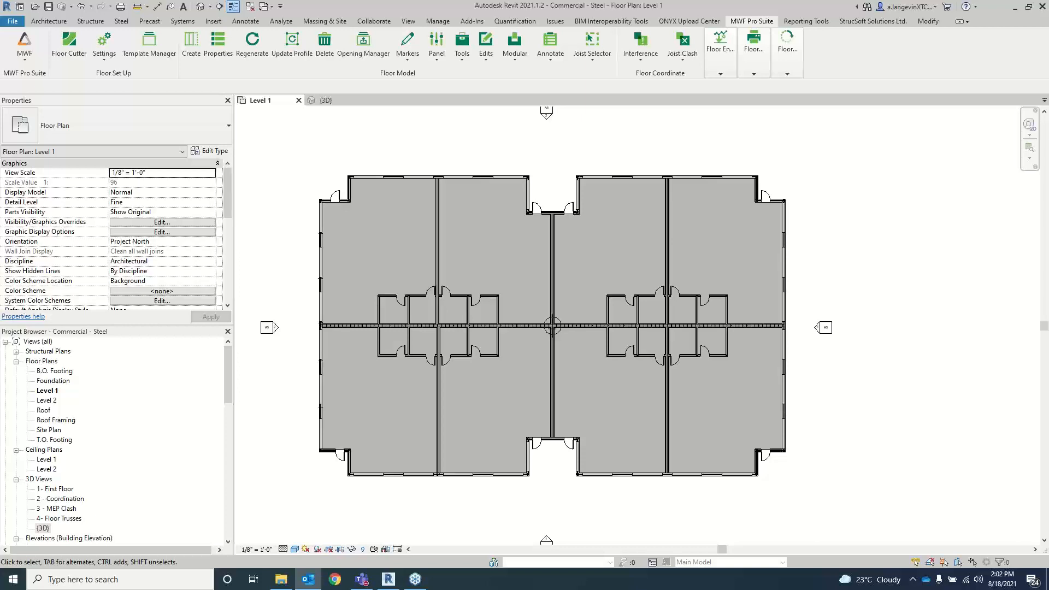
left_click(477, 150)
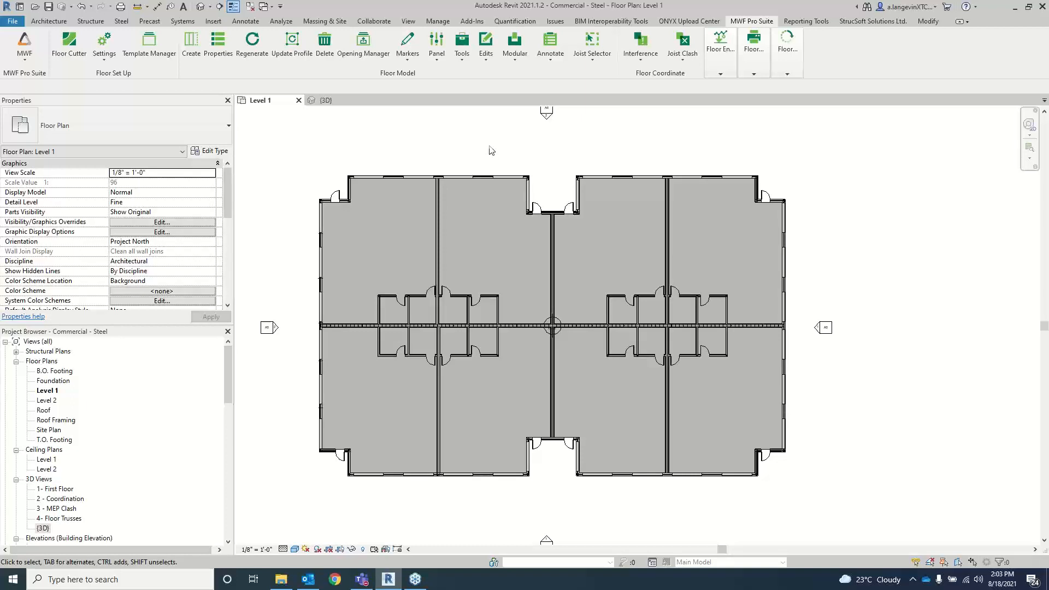
left_click(396, 232)
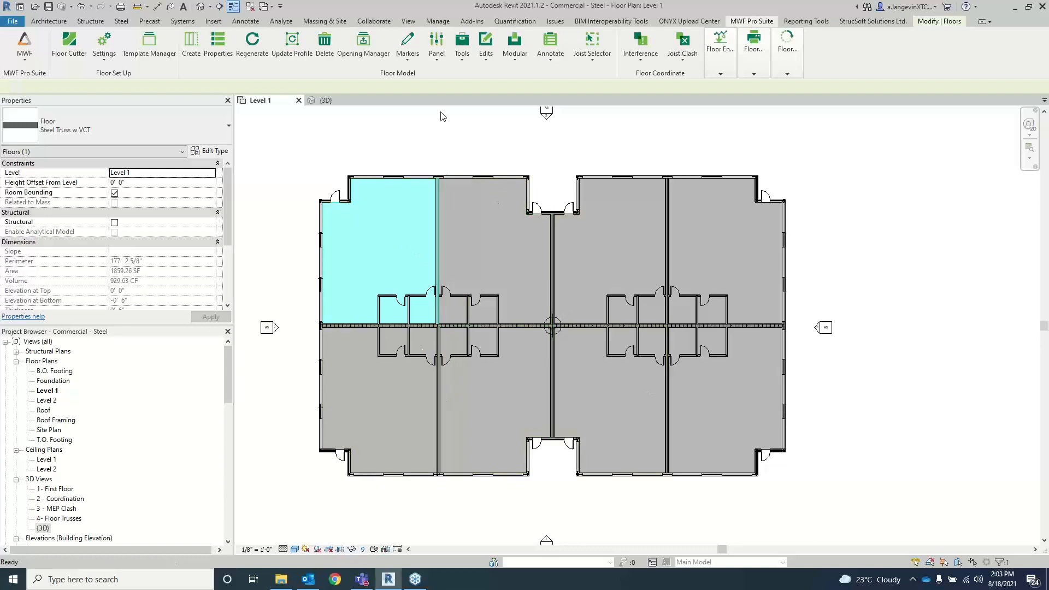
key("Delete")
left_click(464, 234)
key("Delete")
left_click(420, 404)
key("Delete")
left_click(493, 410)
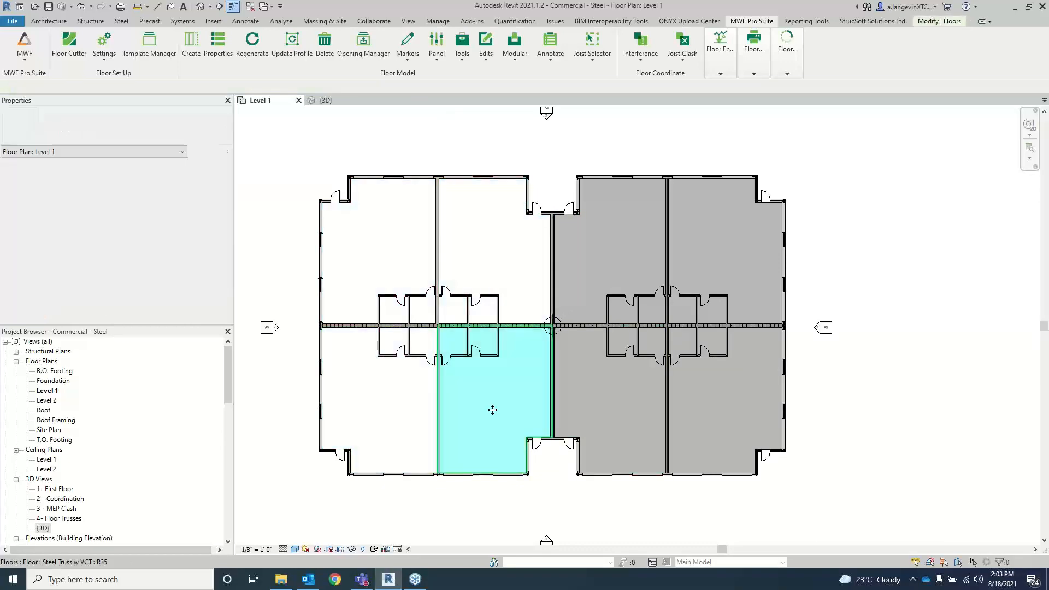
key("Delete")
left_click(584, 377)
key("Delete")
left_click(603, 257)
key("Delete")
left_click(709, 243)
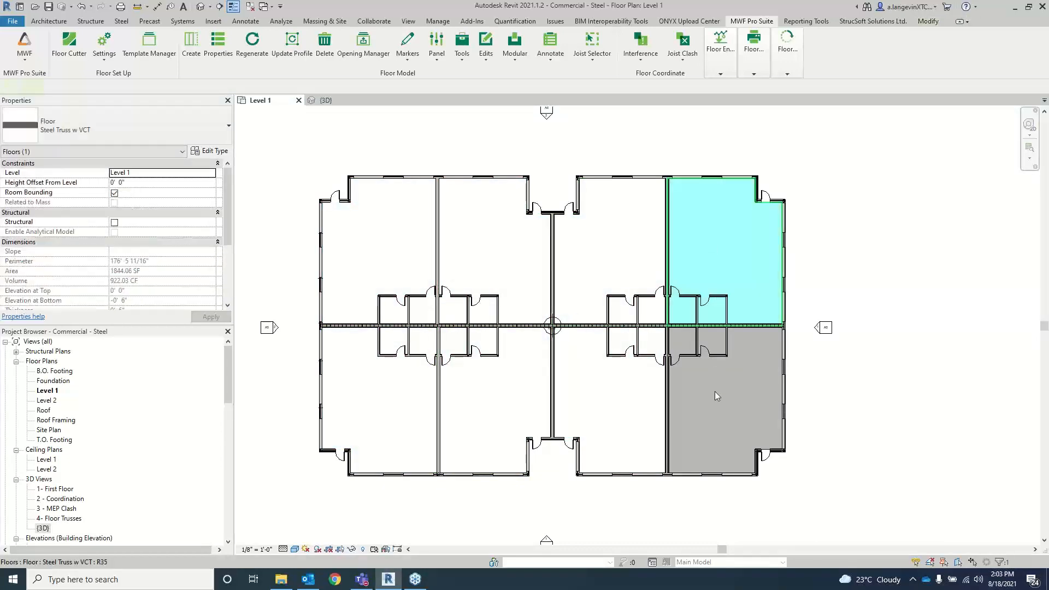
key("Delete")
left_click(716, 404)
key("Delete")
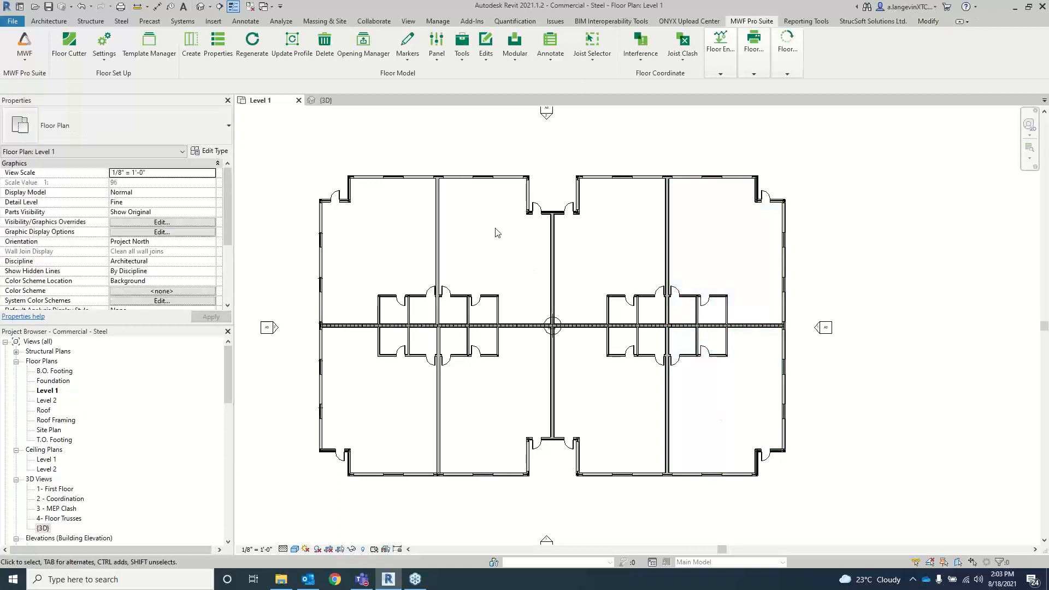
- Create one Steel Truss w VCT floor on Level 1, bounded by the connected exterior walls and the easternmost vertical party wall
scroll(418, 234, "up", 1)
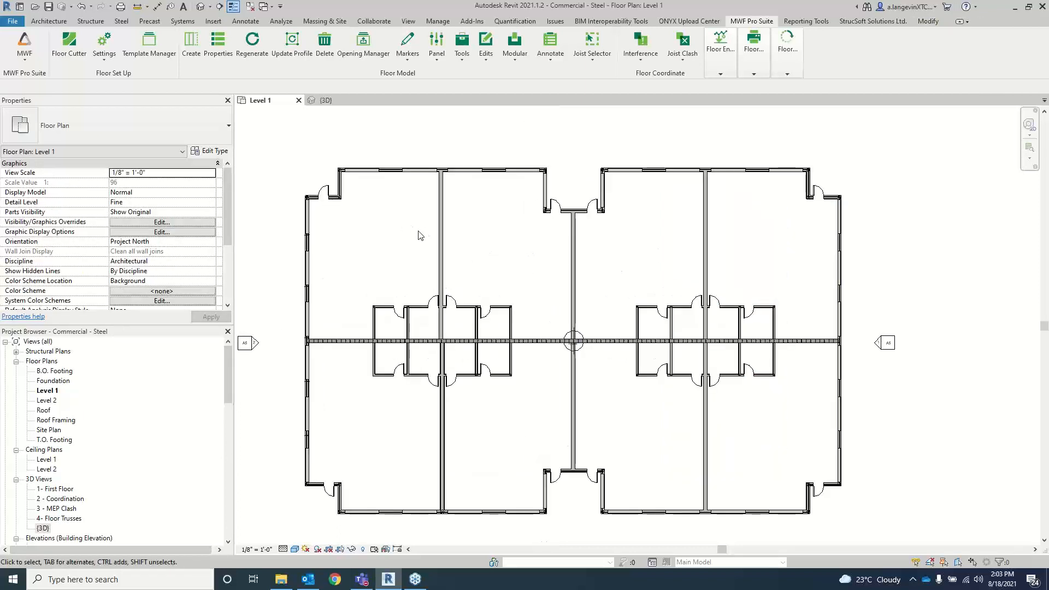
left_click(50, 22)
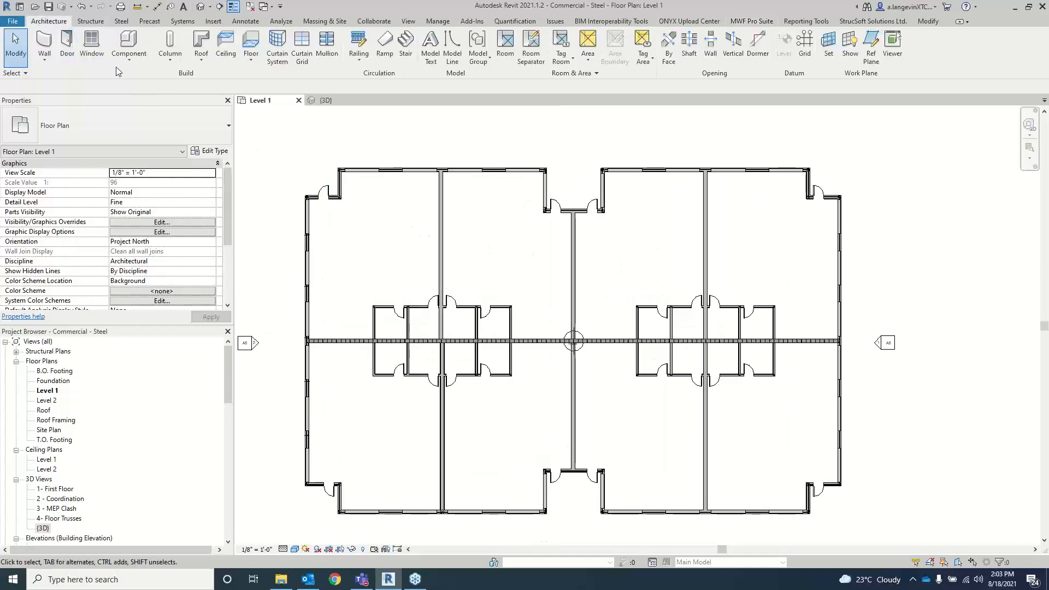
left_click(252, 41)
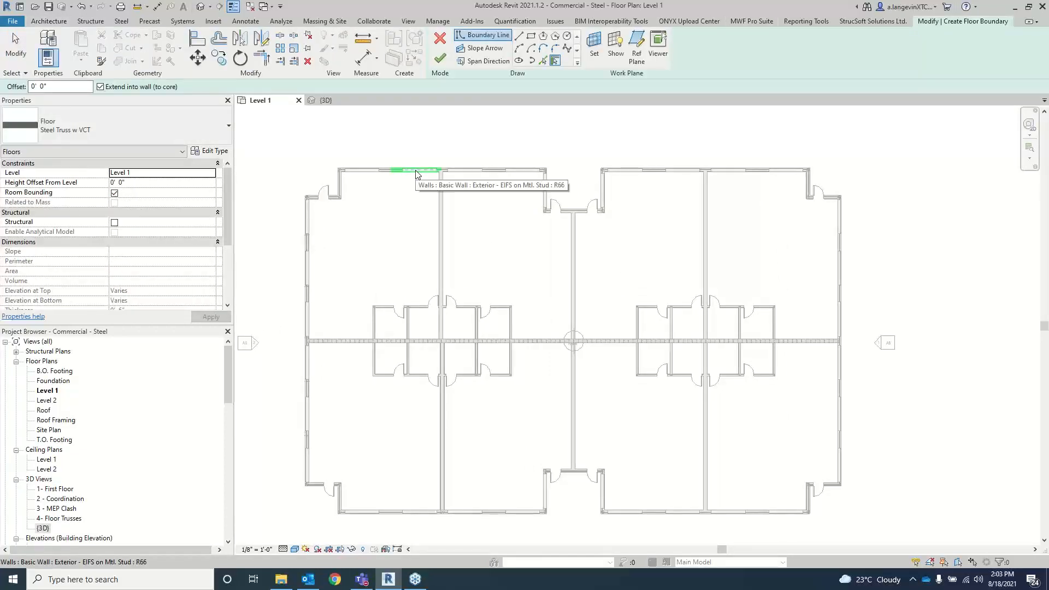
key("Tab")
left_click(416, 172)
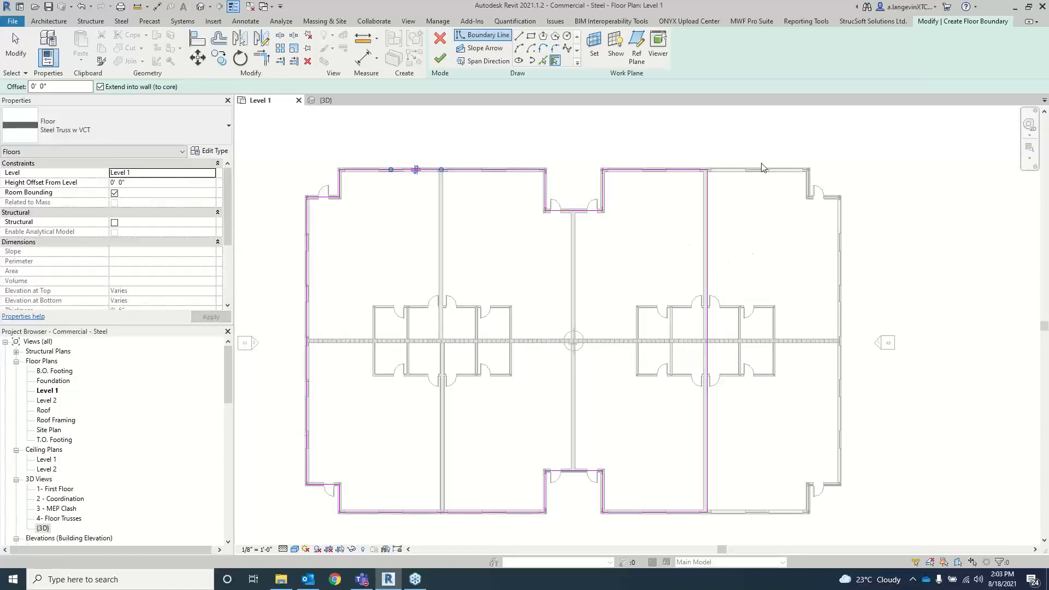
scroll(727, 188, "up", 3)
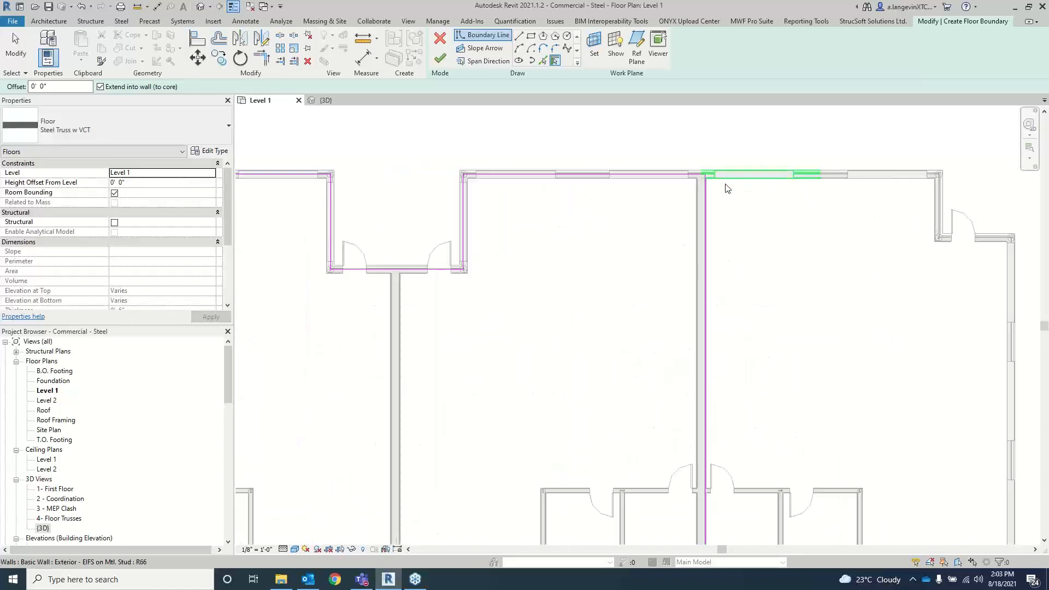
scroll(727, 187, "down", 5)
left_click(440, 58)
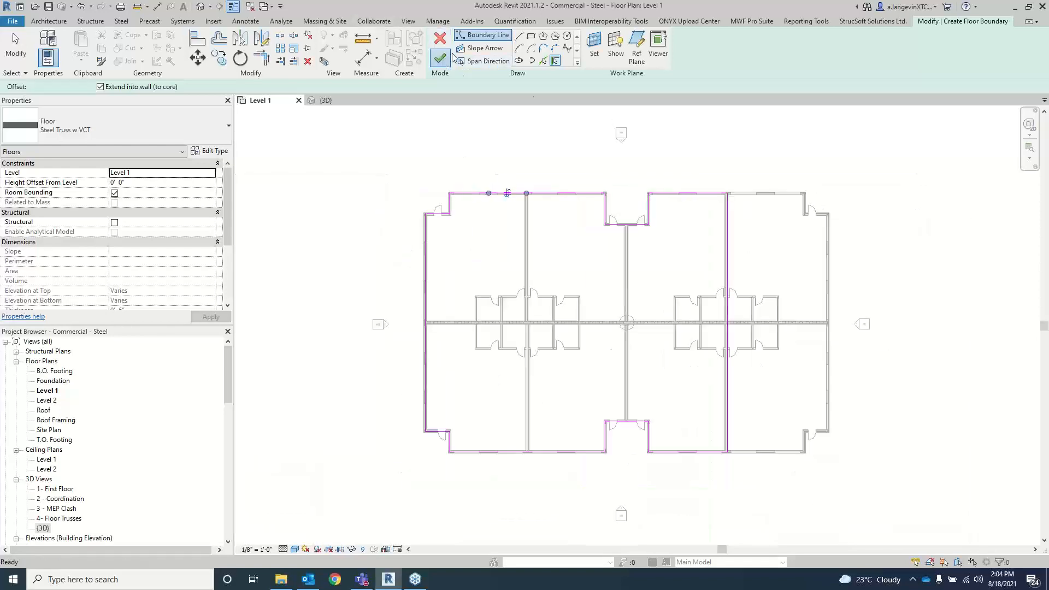
left_click(554, 159)
scroll(575, 277, "up", 1)
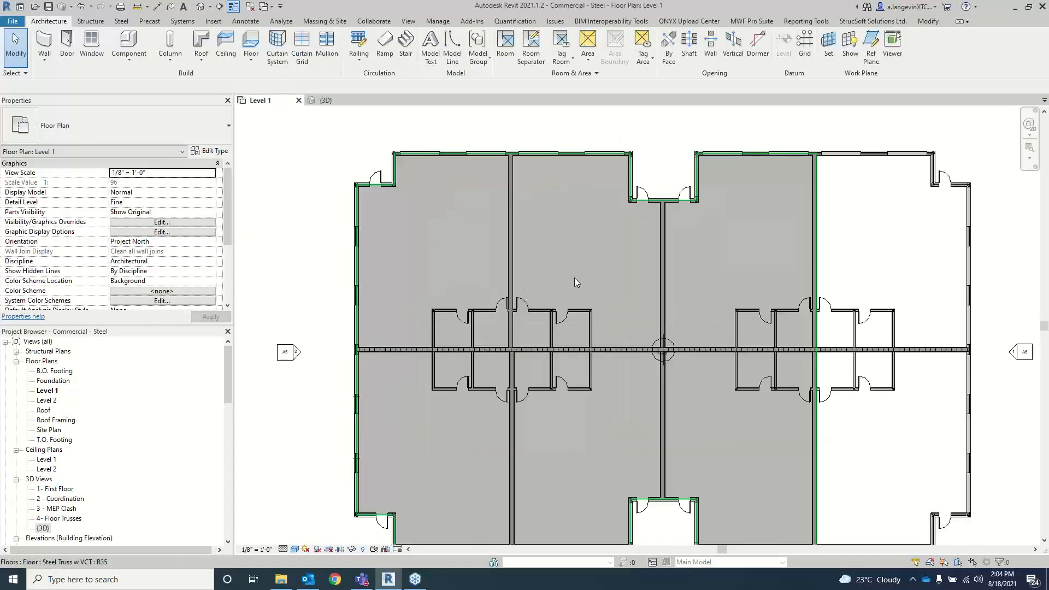
left_click(569, 227)
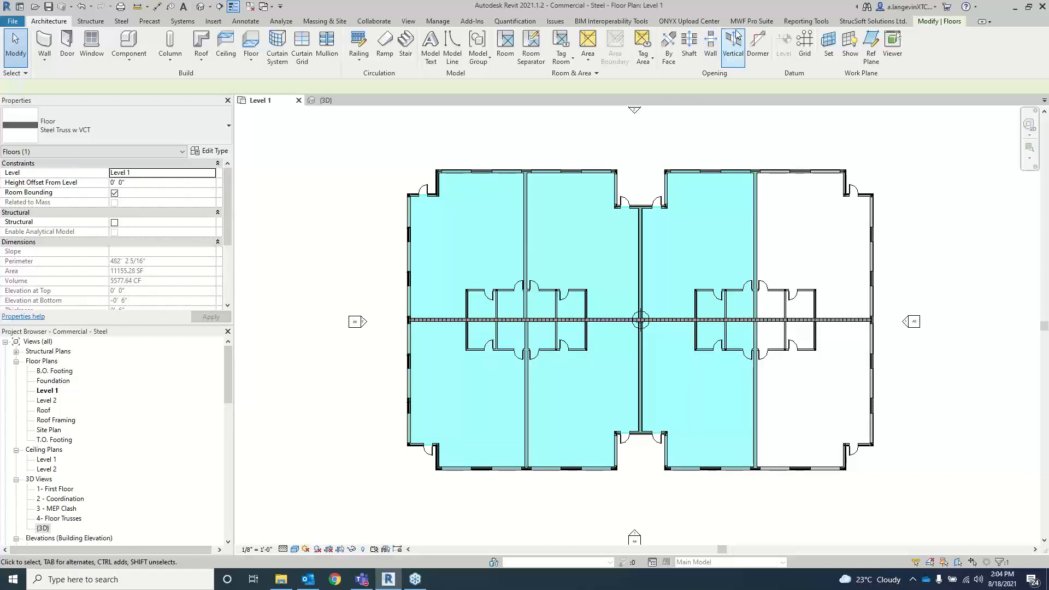
left_click(752, 21)
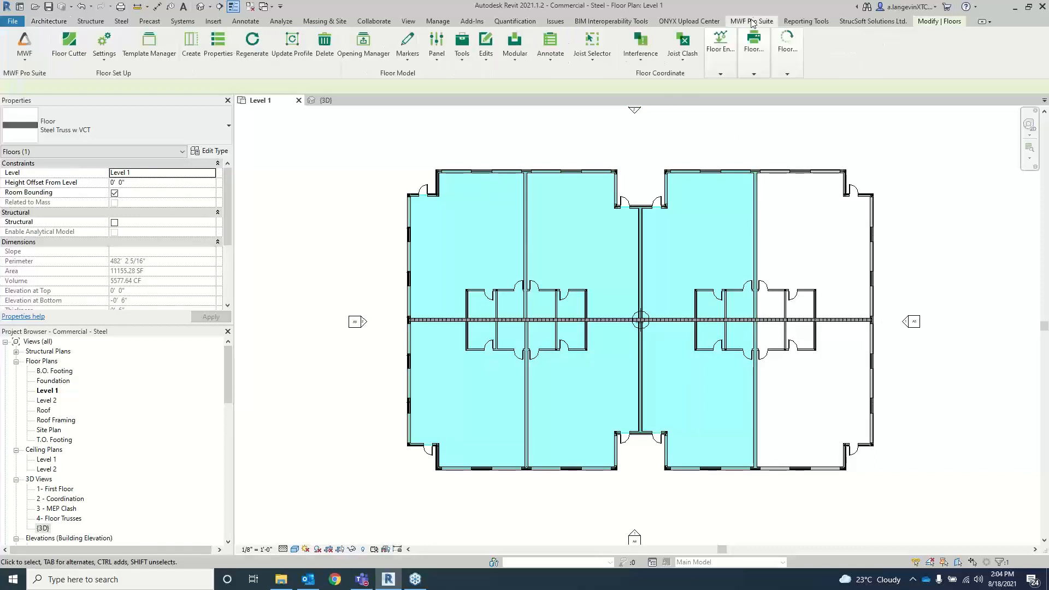
left_click(511, 152)
- Nudge the southern segment of the westernmost vertical chase wall left so it lines up with the segment above the horizontal wall
scroll(571, 354, "up", 5)
left_click(461, 261)
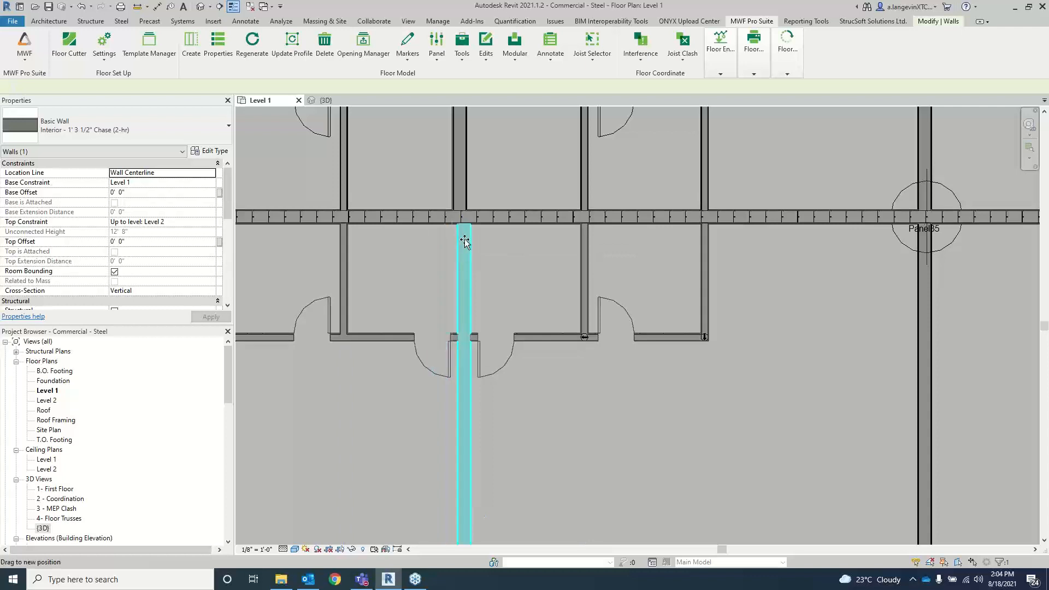
key("Left")
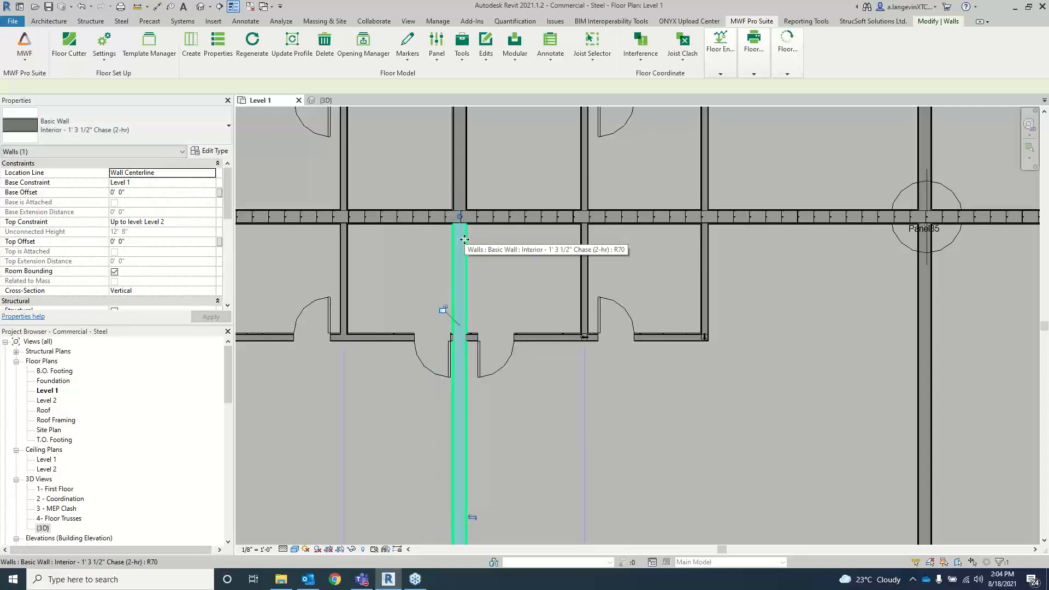
scroll(503, 311, "down", 4)
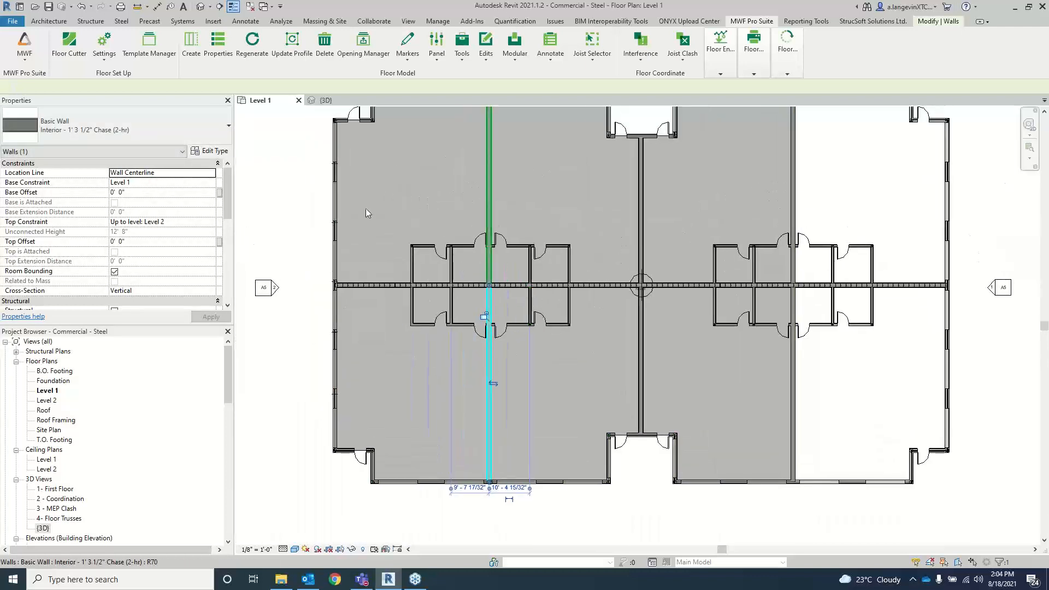
left_click(303, 149)
middle_click_drag(317, 151, 309, 193)
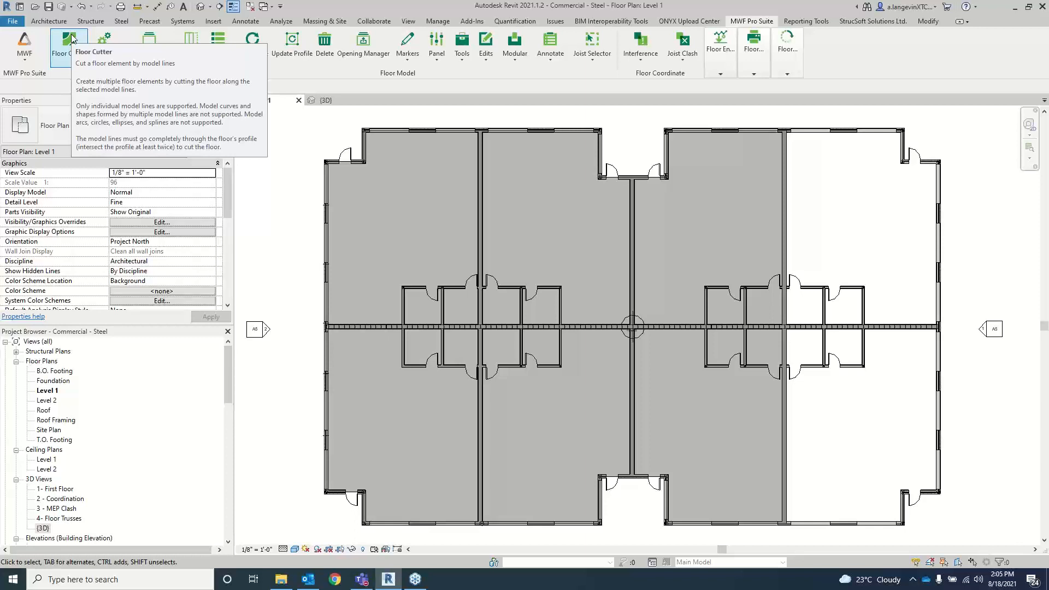
left_click(70, 39)
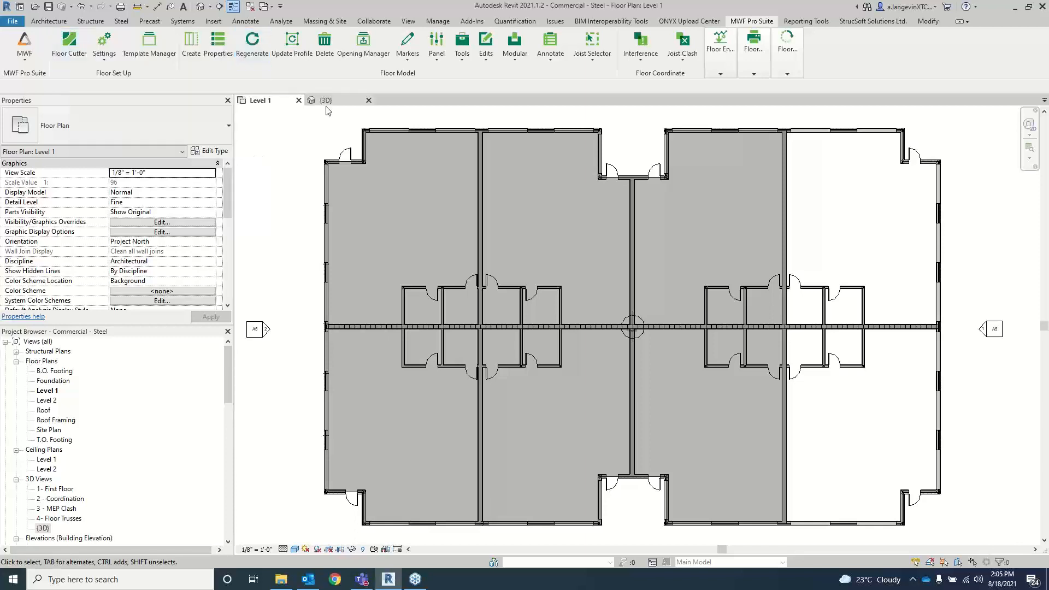
left_click(393, 189)
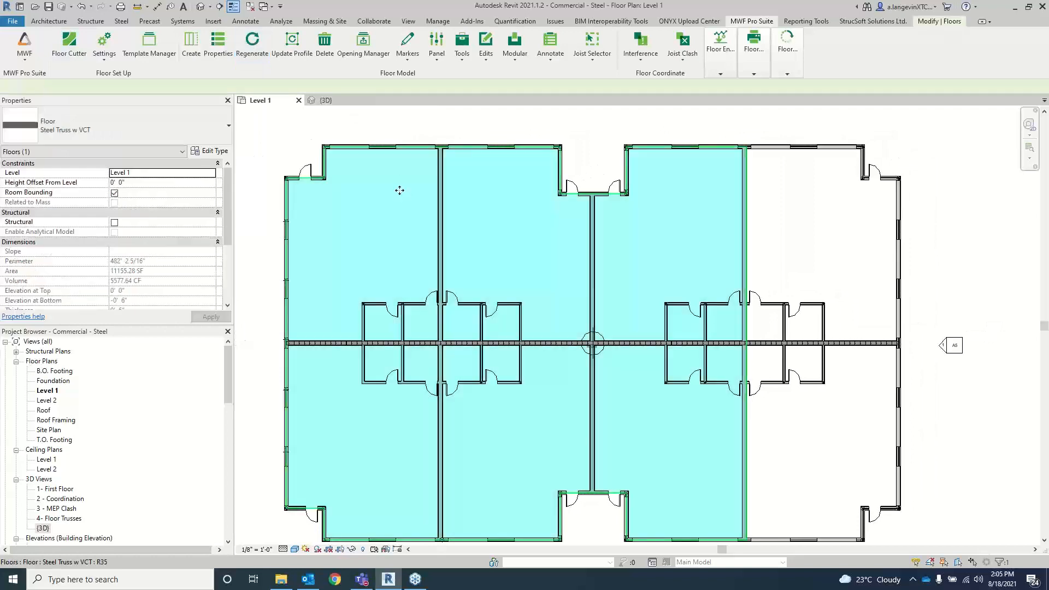
left_click(421, 120)
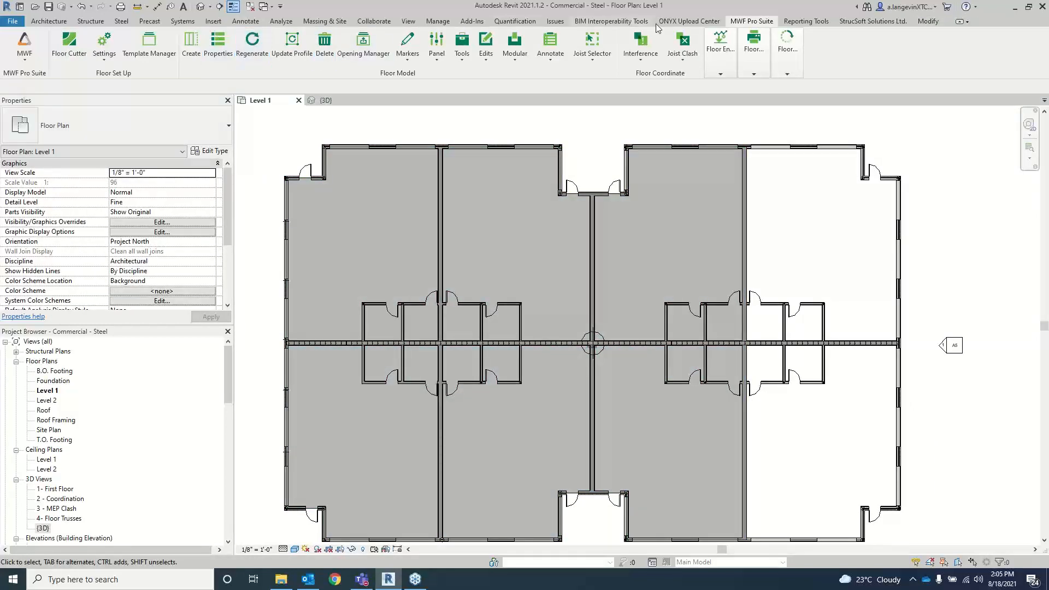
- Draw a vertical model line about 7' long from the centreline of the westernmost party wall outward past the north exterior wall
left_click(66, 22)
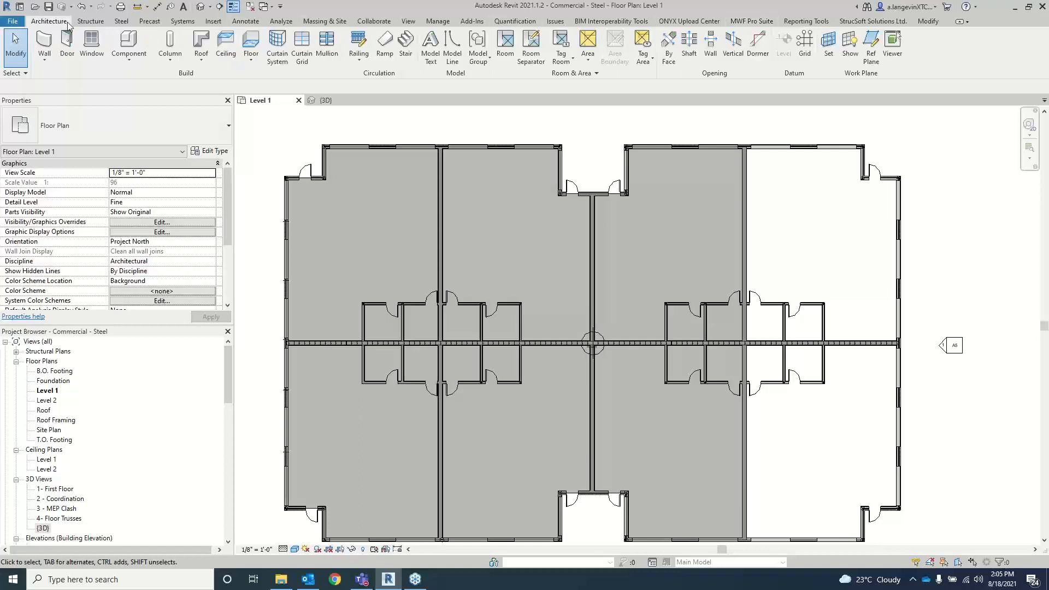
left_click(453, 46)
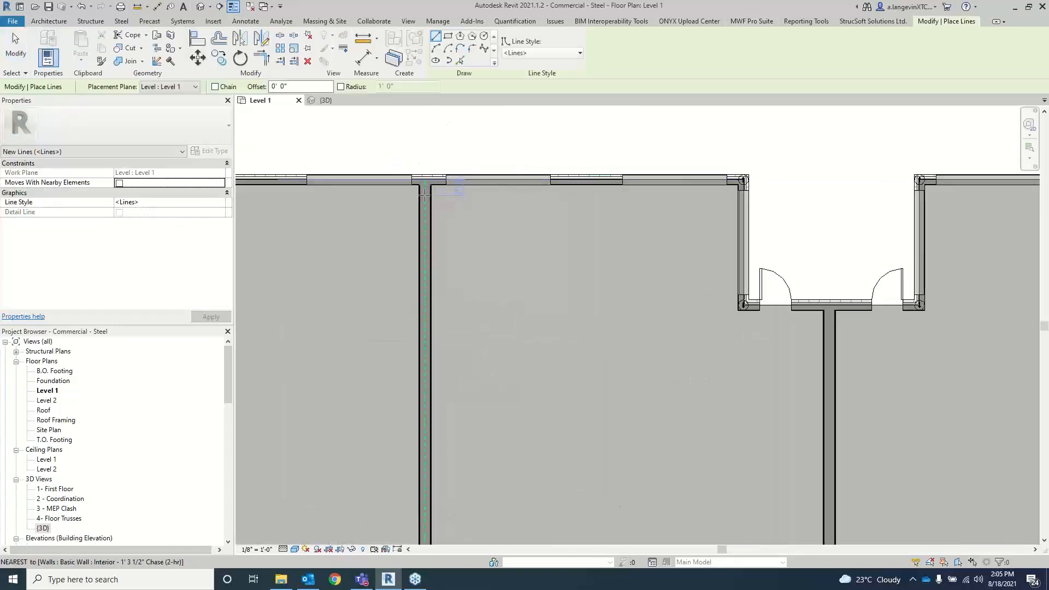
left_click(425, 194)
left_click(425, 130)
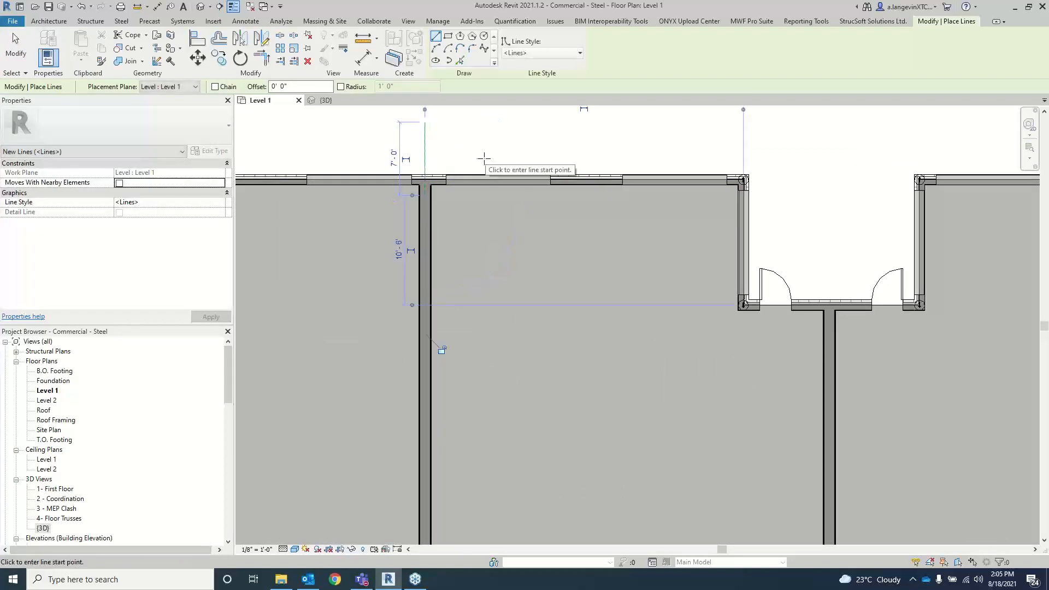
key("Escape")
key("Escape")
- Stretch the model line's lower end past the south exterior wall so it crosses the whole floor, about 114' 6" long
left_click(425, 159)
scroll(444, 160, "down", 5)
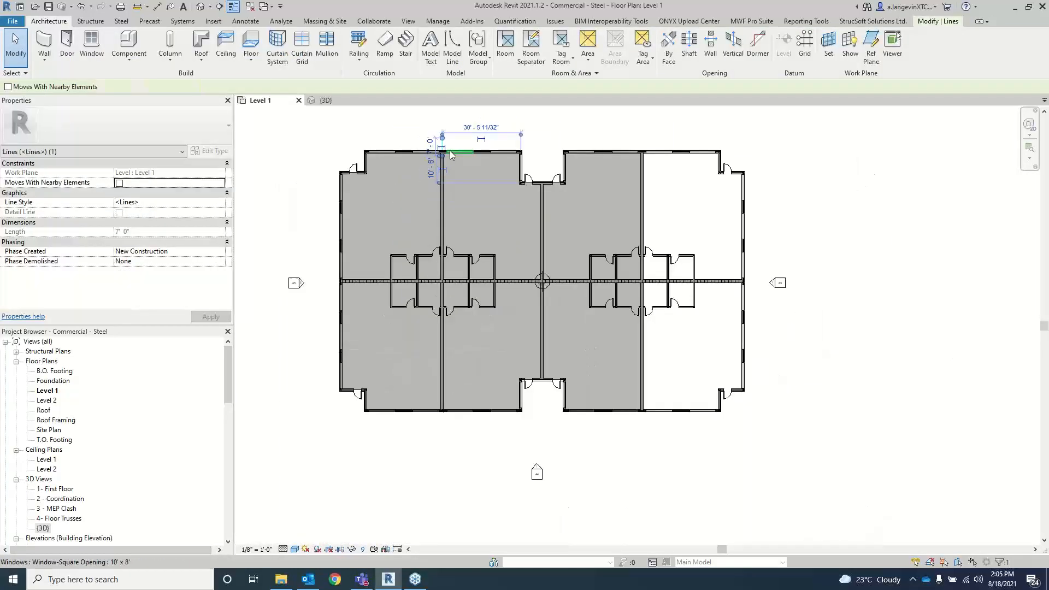
left_click_drag(444, 159, 442, 435)
left_click(436, 131)
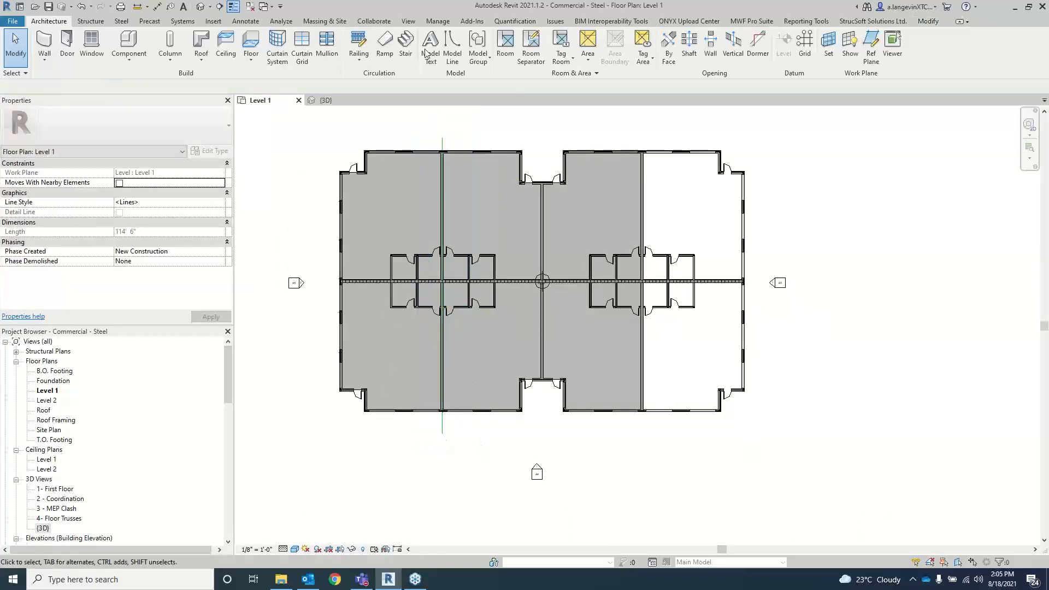
- Copy the vertical model line onto the middle party wall between the recessed entrances
left_click(442, 143)
key("c")
key("o")
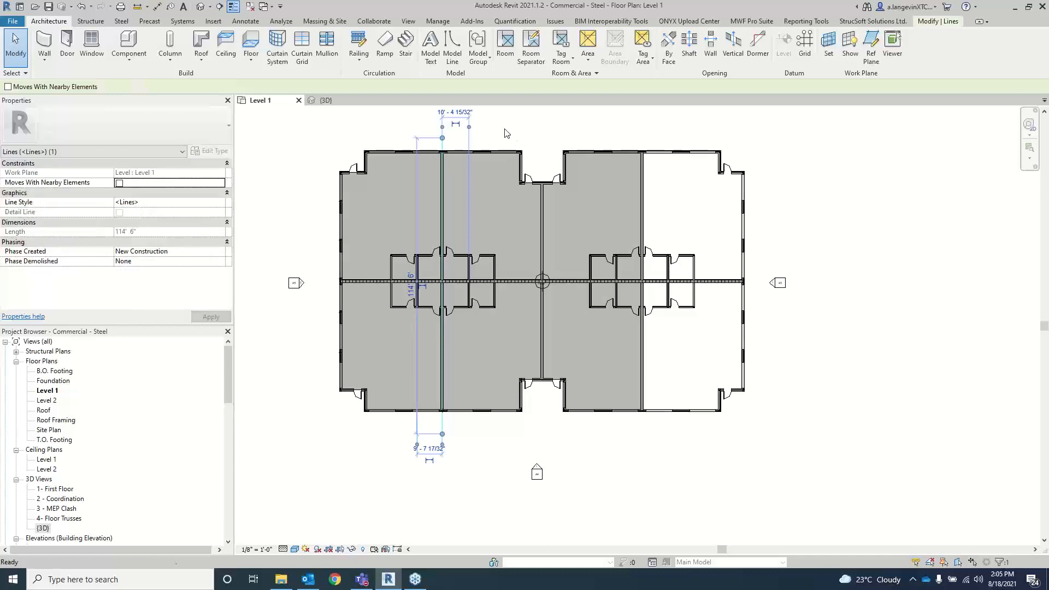
left_click(442, 138)
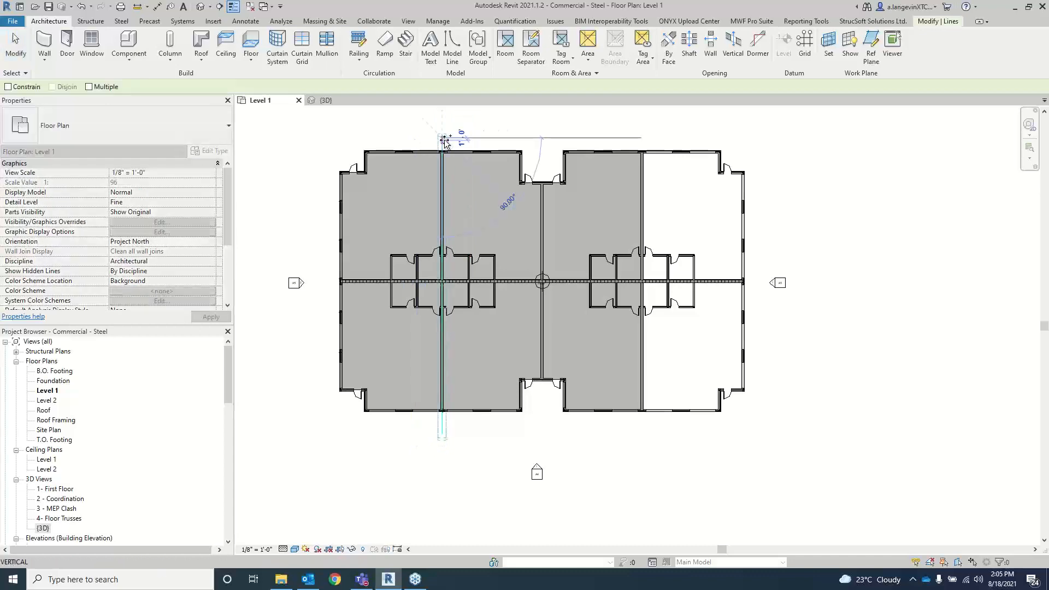
left_click(543, 138)
scroll(543, 140, "up", 4)
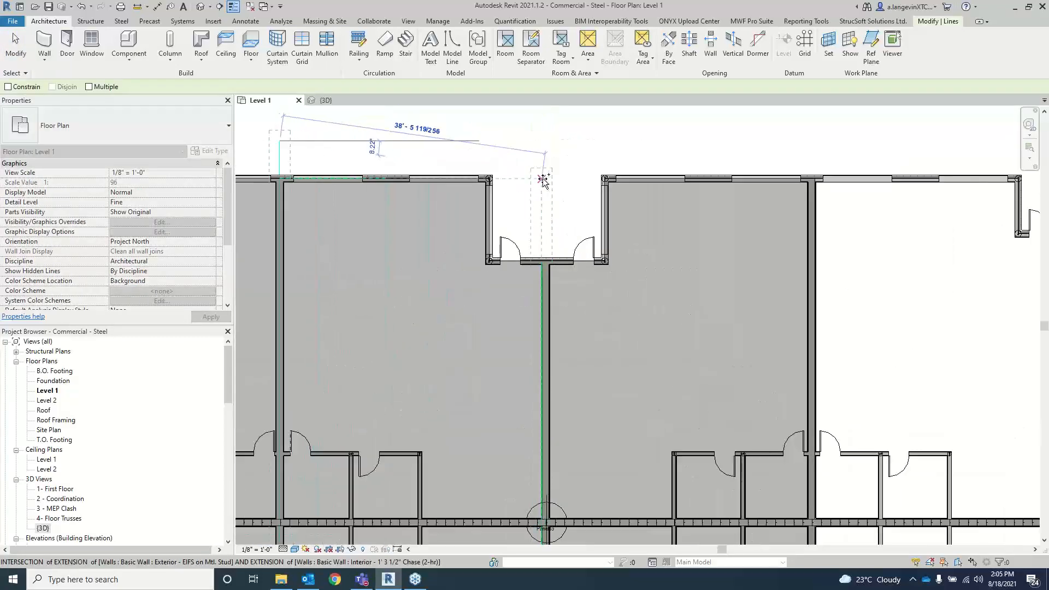
left_click(545, 176)
scroll(576, 159, "down", 3)
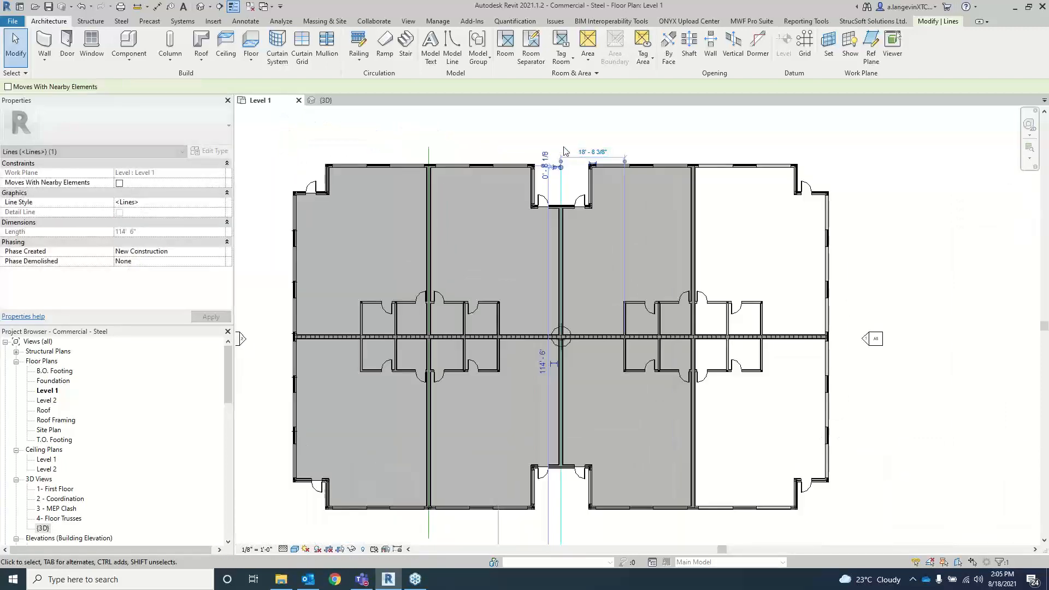
left_click(488, 129)
left_click(429, 151)
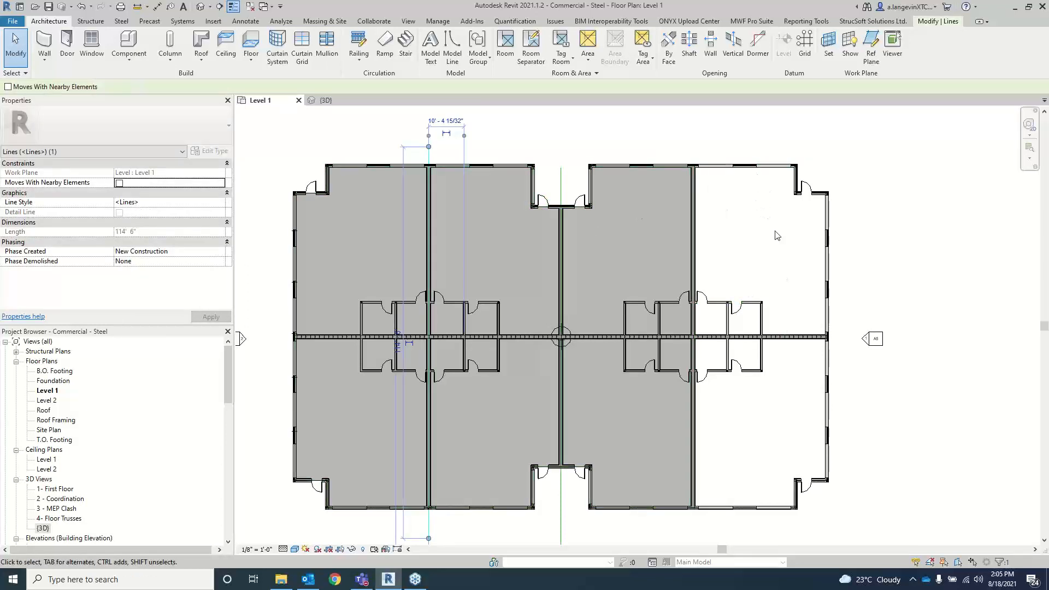
left_click(526, 133)
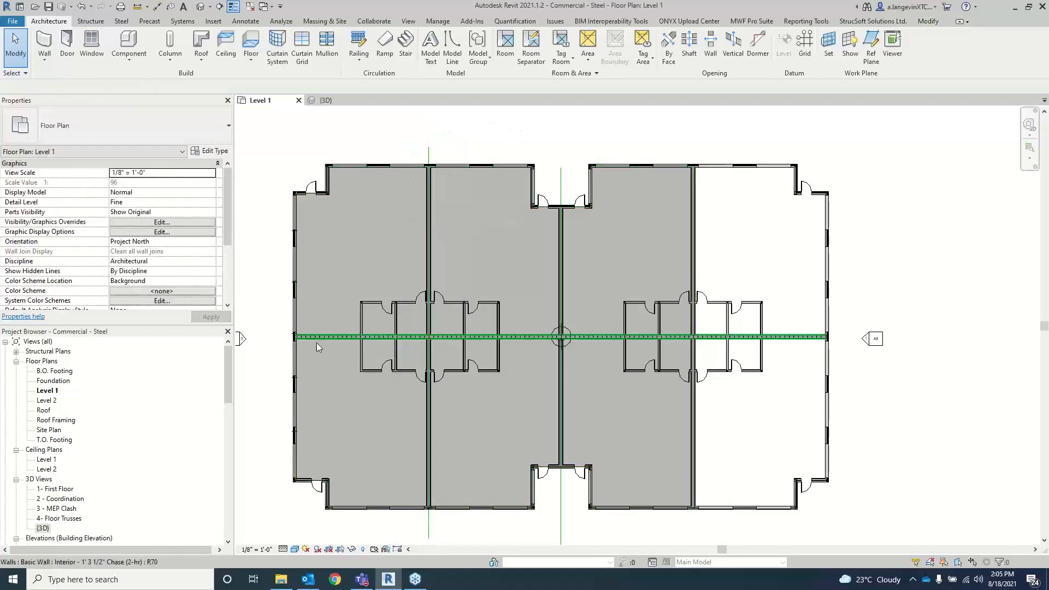
- Draw a horizontal model line about 7' 6" long from the centreline of the horizontal chase wall outward past the west exterior wall
middle_click_drag(382, 237, 390, 210)
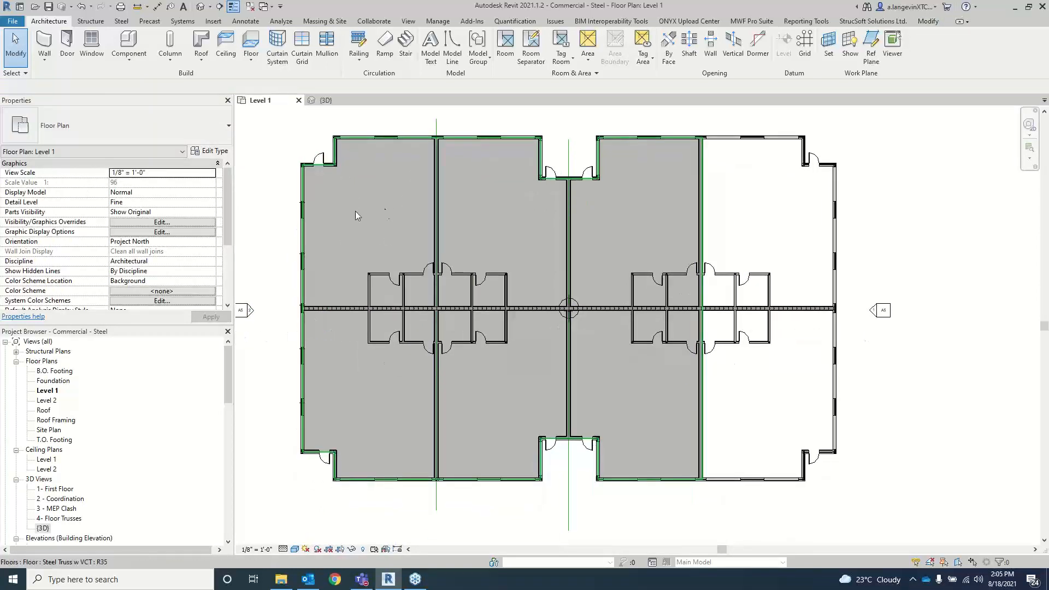
left_click(452, 47)
scroll(317, 257, "up", 8)
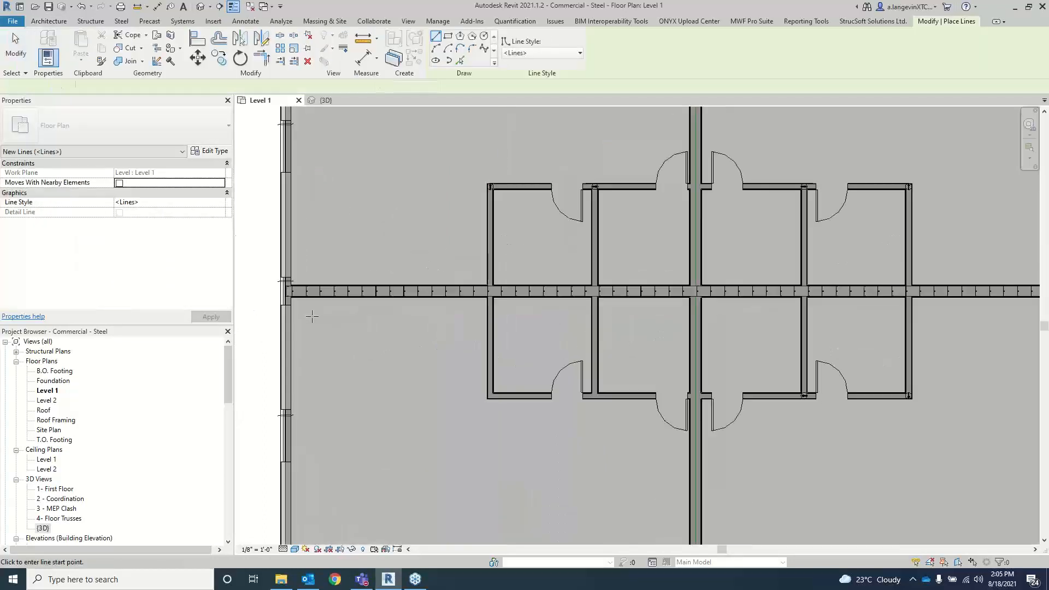
left_click(318, 258)
scroll(289, 256, "down", 2)
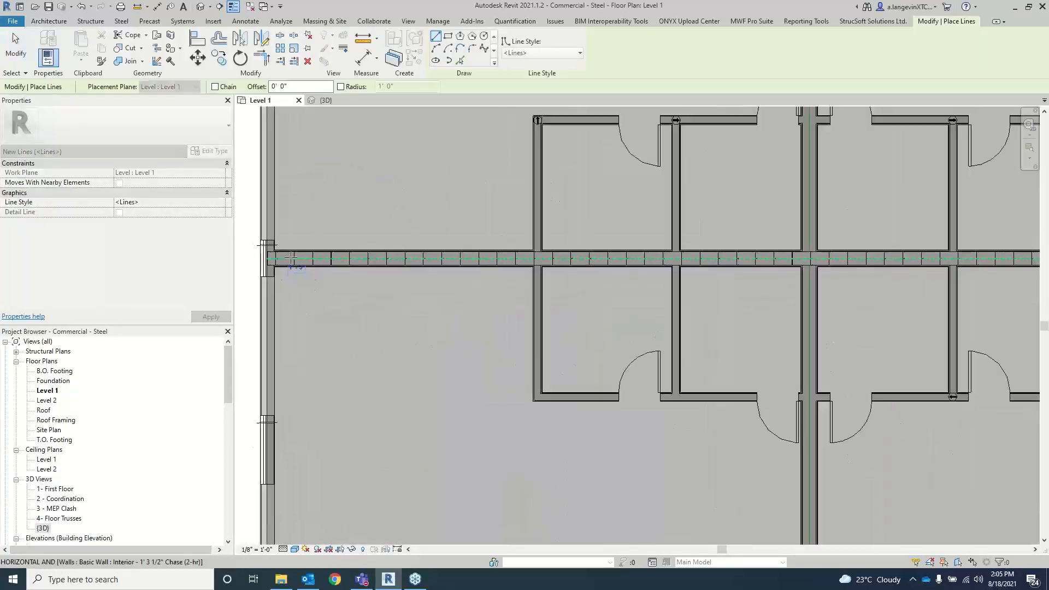
middle_click_drag(283, 257, 386, 255)
left_click(307, 256)
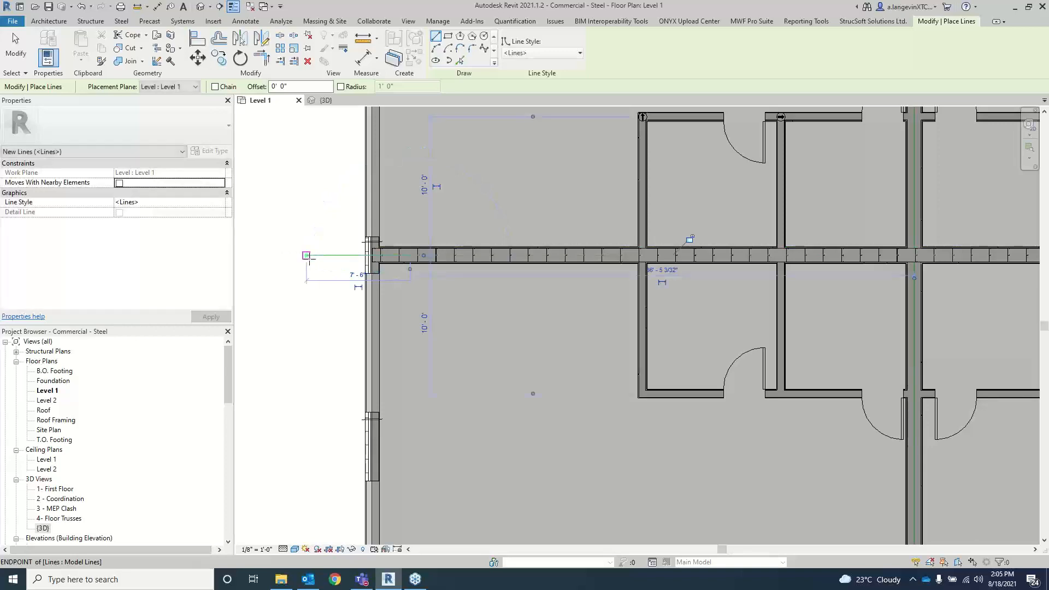
key("Escape")
- Stretch the horizontal model line's inner end past the east exterior wall so it crosses the whole building along the chase wall
scroll(467, 261, "down", 5)
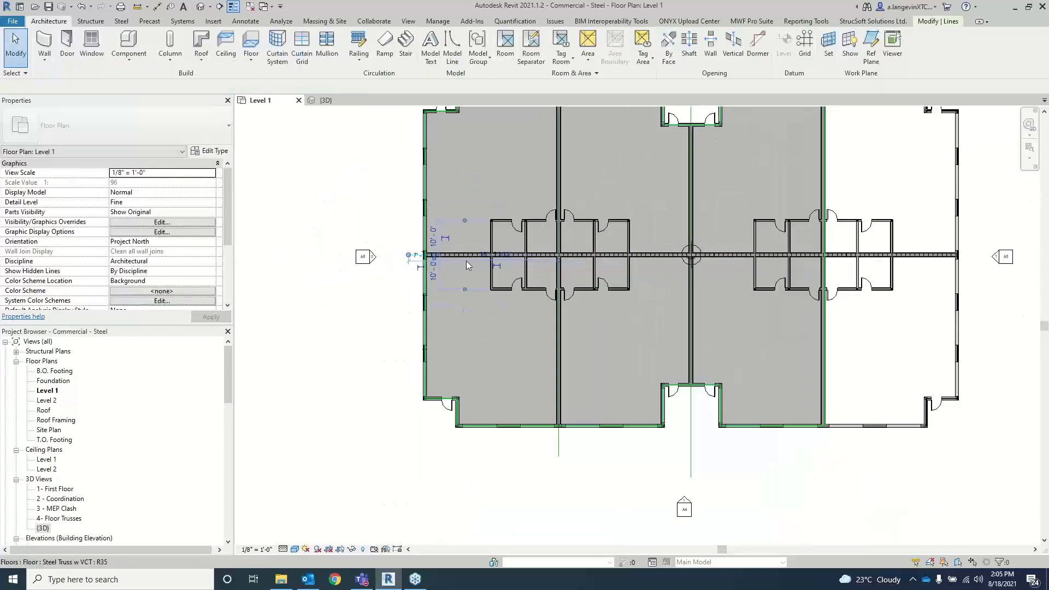
left_click(445, 257)
scroll(445, 257, "up", 4)
scroll(443, 261, "down", 3)
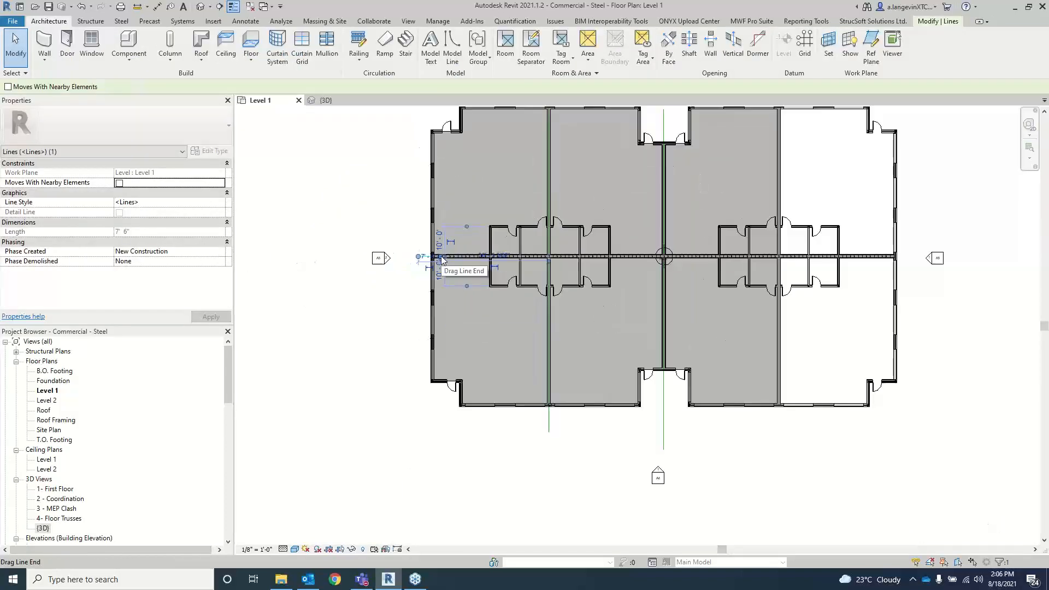
mouse_move(444, 260)
left_mouse_down()
mouse_move(937, 257)
mouse_move(914, 257)
left_mouse_up()
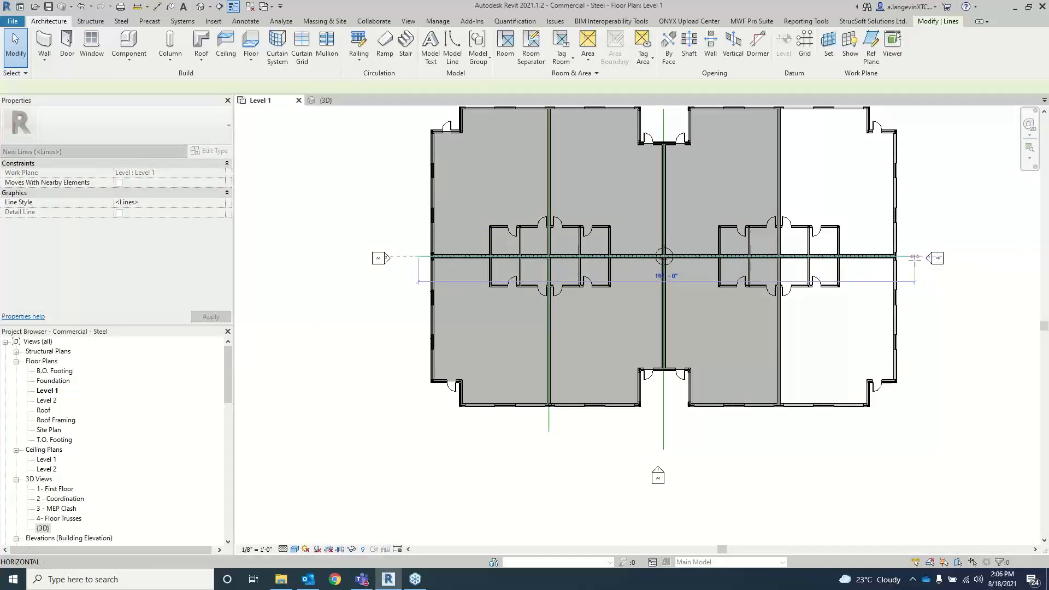
left_click(916, 211)
- Select the two vertical model lines, the horizontal model line and the Level 1 floor together
scroll(628, 253, "down", 2)
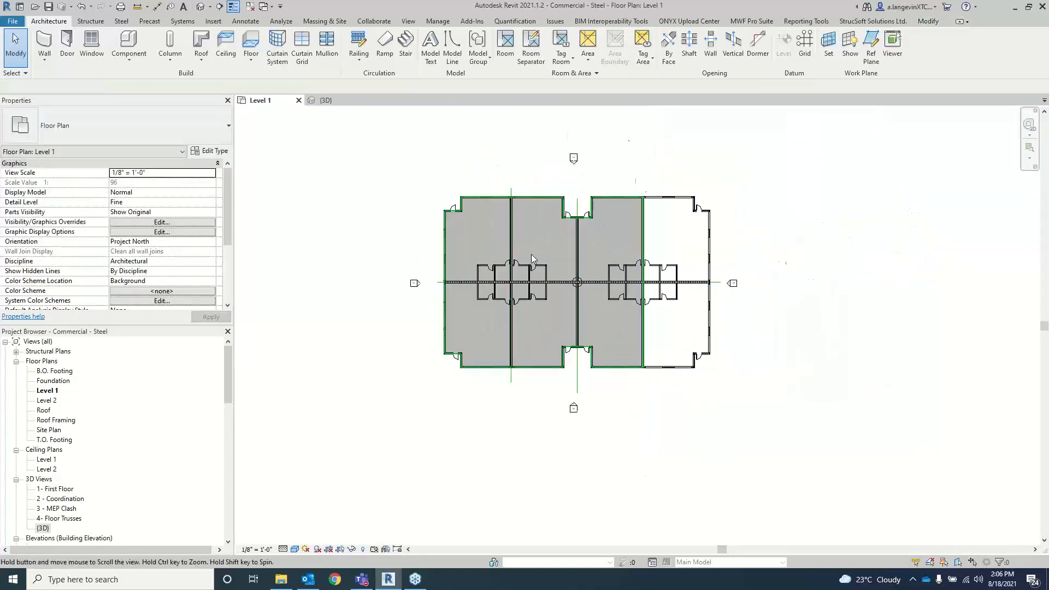
scroll(484, 205, "up", 3)
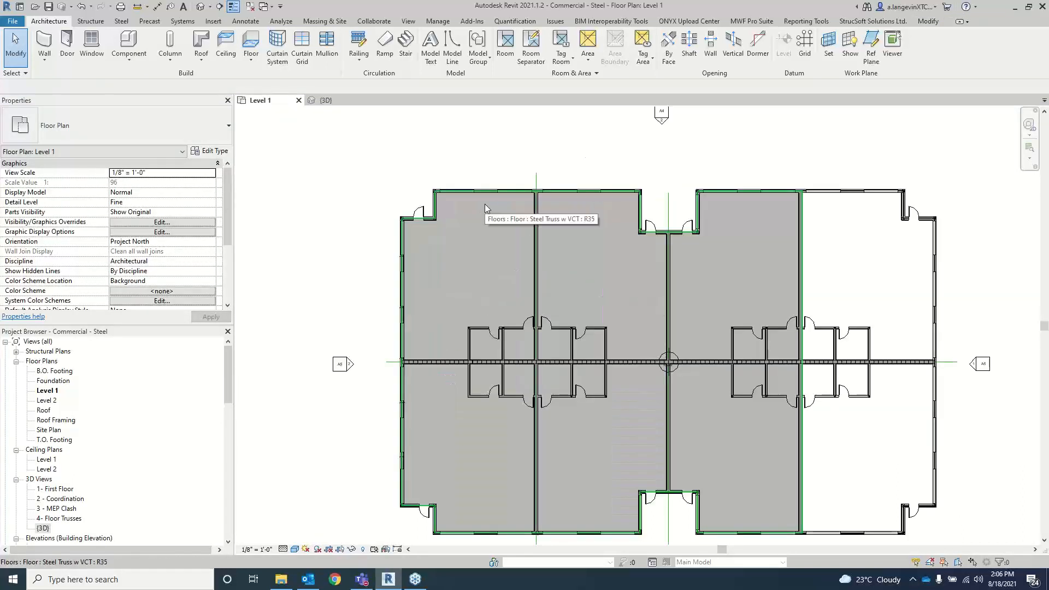
scroll(350, 228, "up", 1)
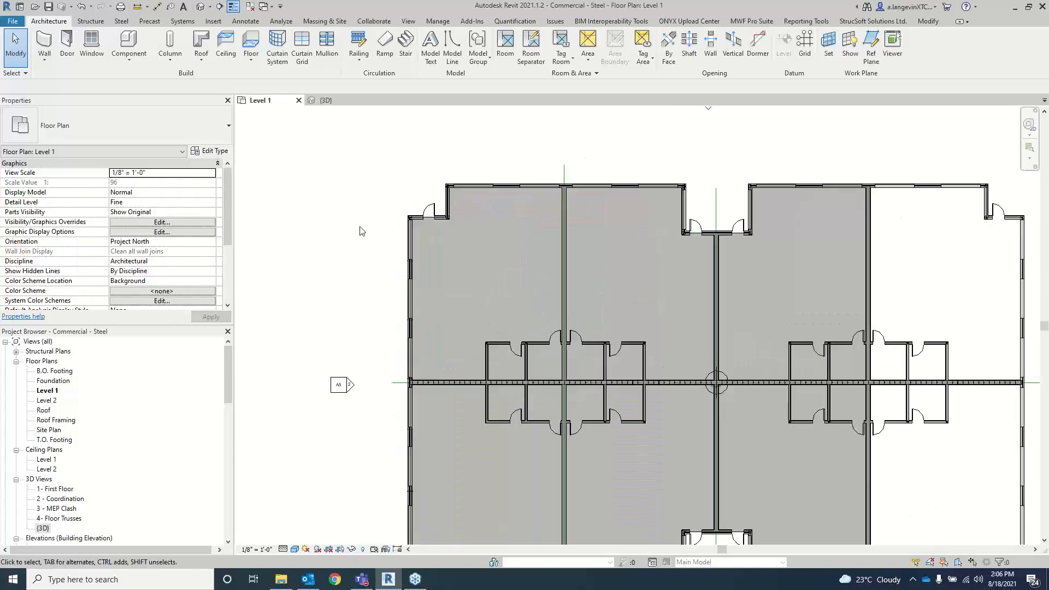
left_click(534, 241)
middle_click_drag(660, 260, 530, 228)
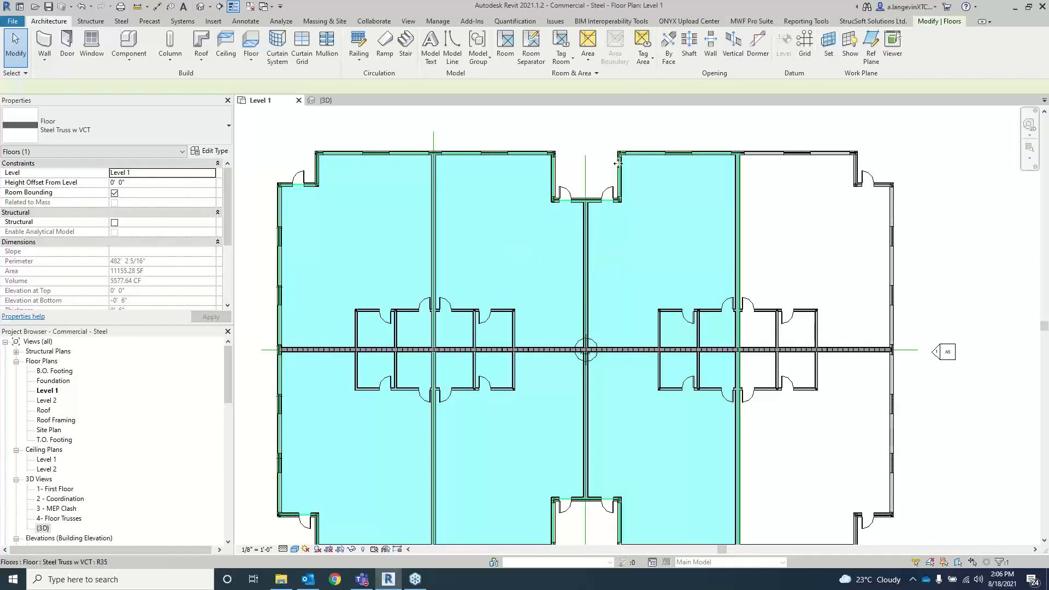
left_click(752, 20)
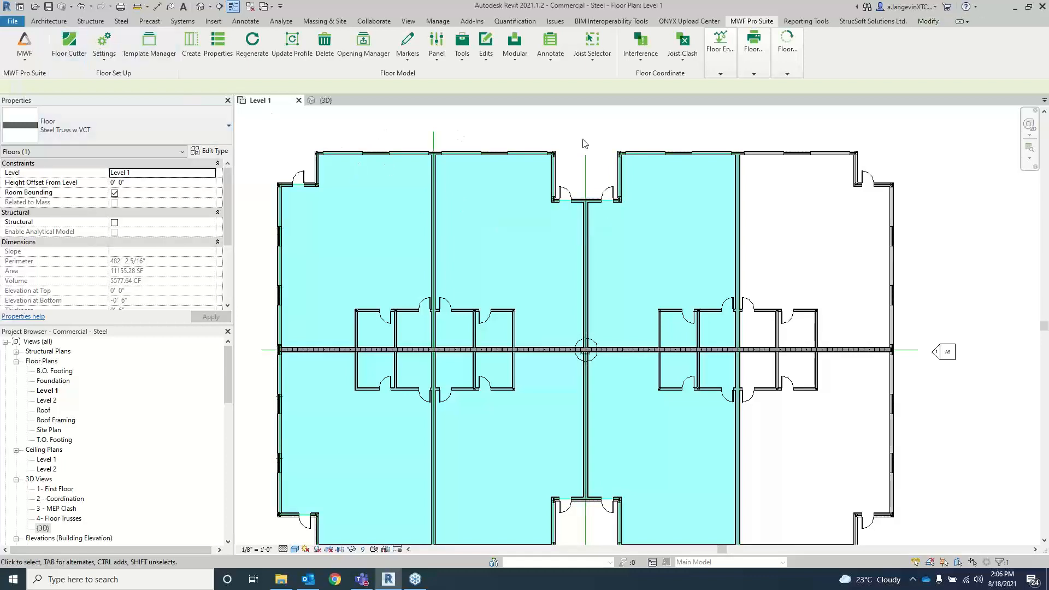
left_click_drag(602, 175, 570, 147)
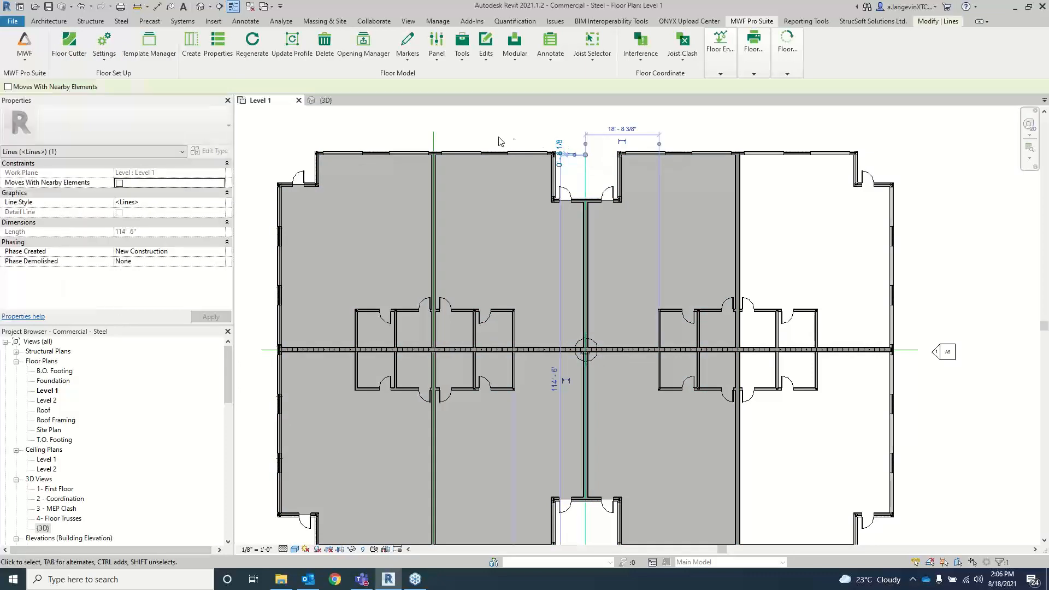
left_click_drag(468, 135, 411, 123, "ctrl")
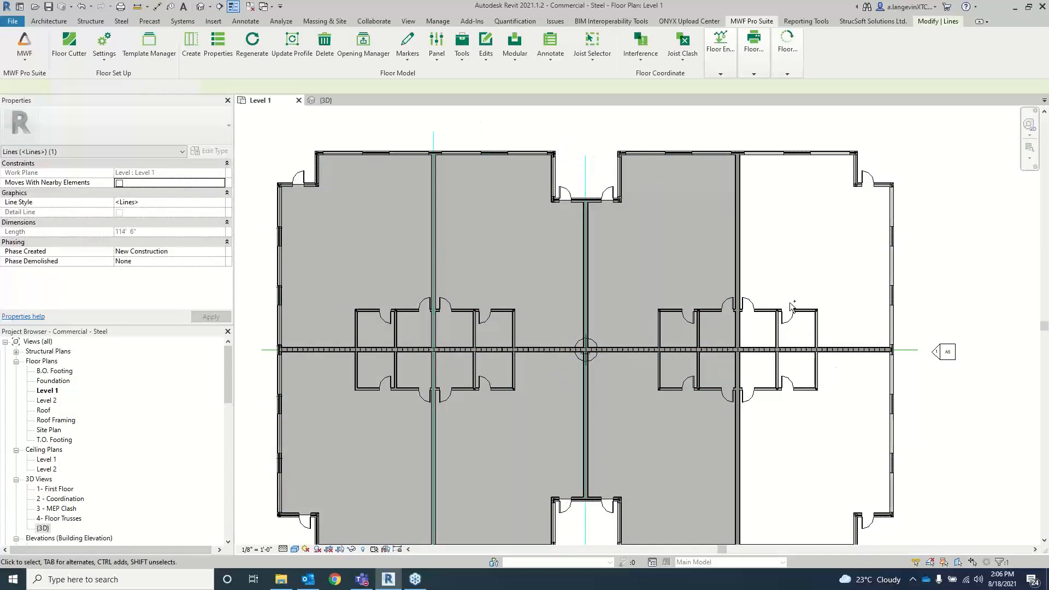
left_click(514, 203, "ctrl")
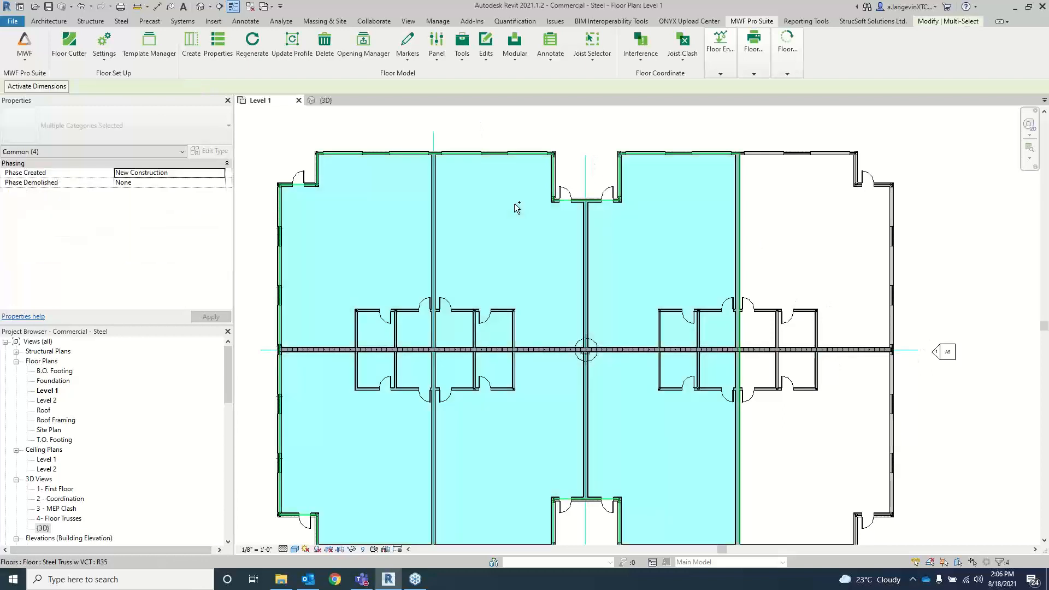
- Split the selected floor along the lines with Floor Cutter, using floor type Generic - 12" and deleting the original floor
left_click(68, 46)
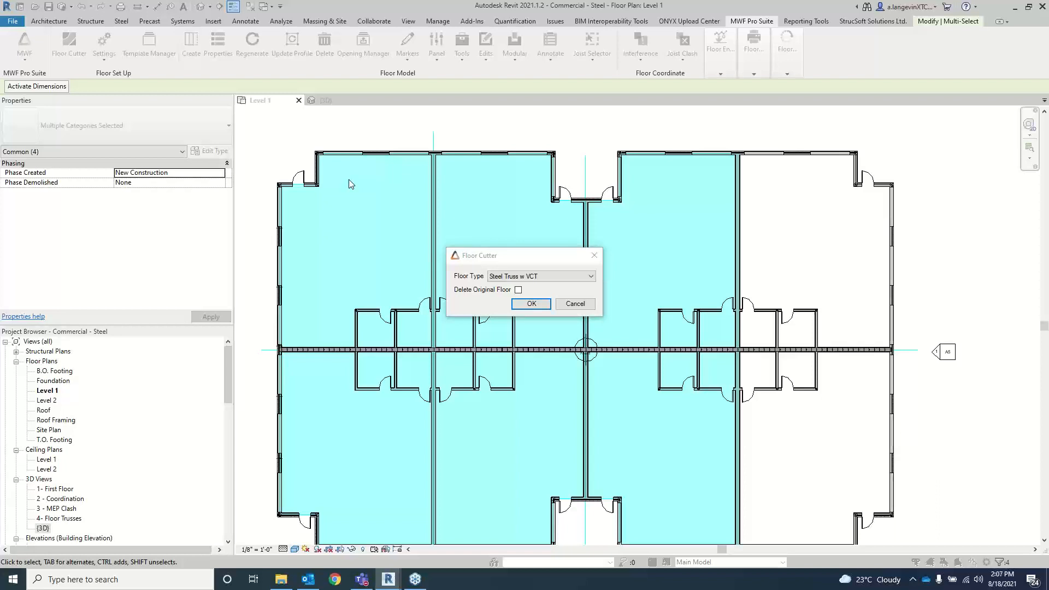
left_click(547, 277)
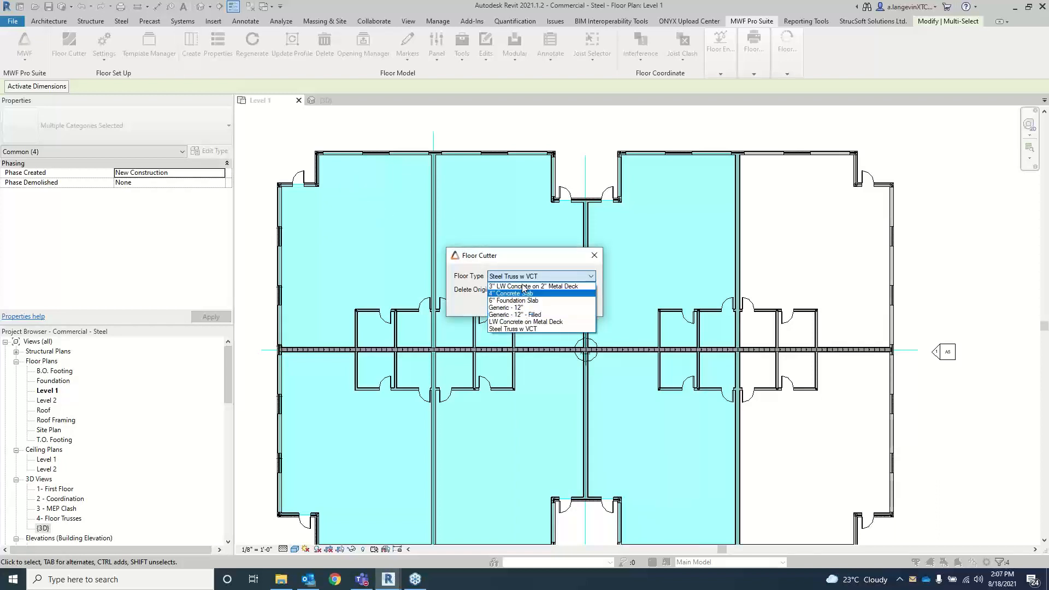
left_click(516, 307)
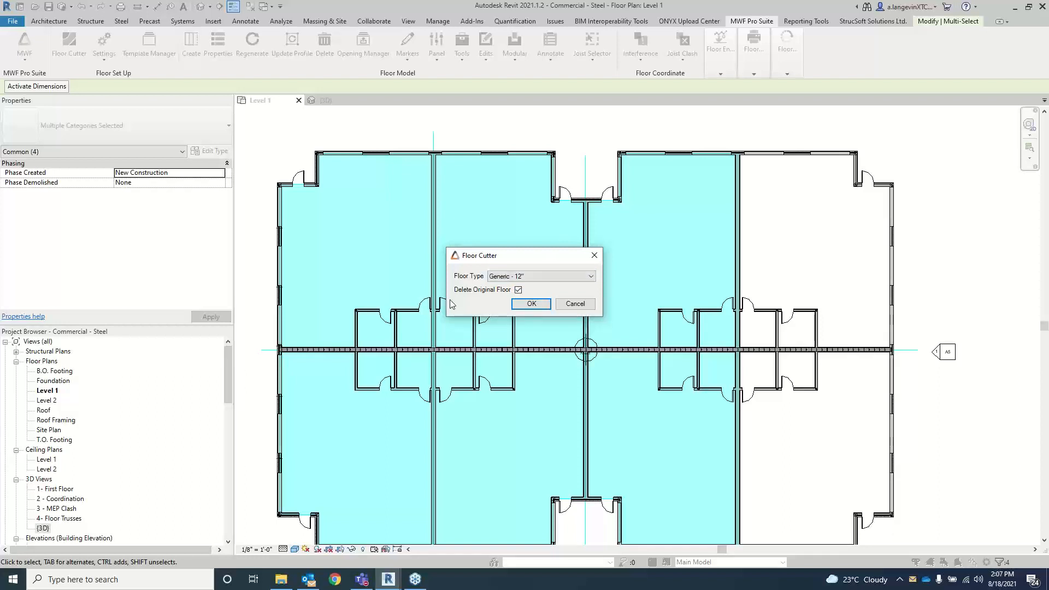
left_click(529, 305)
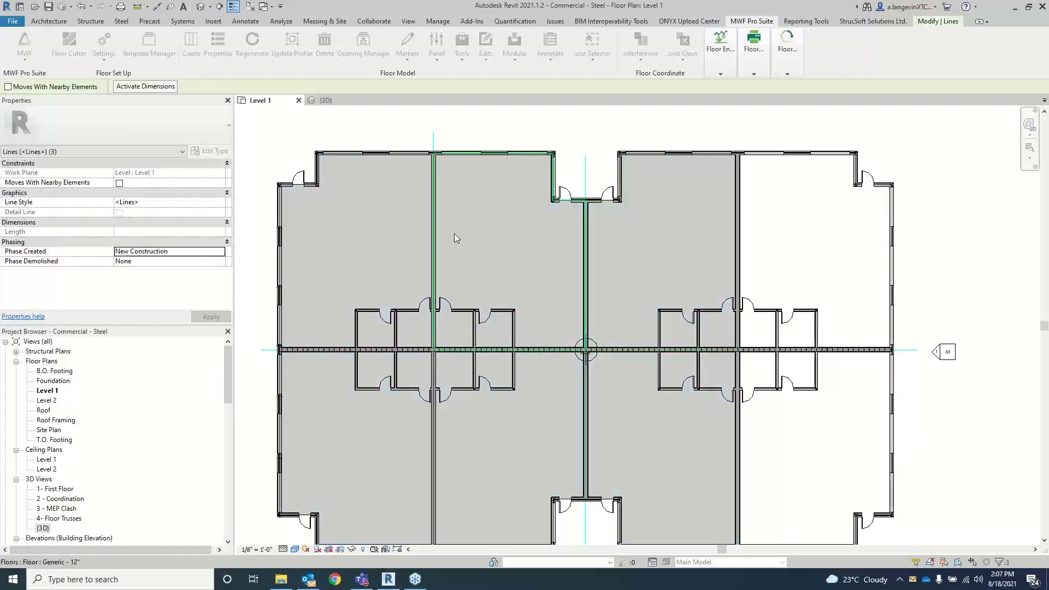
- Examine the six floor pieces north and south of the horizontal chase wall by selecting each one individually
left_click(381, 224)
left_click(486, 258)
left_click(620, 282)
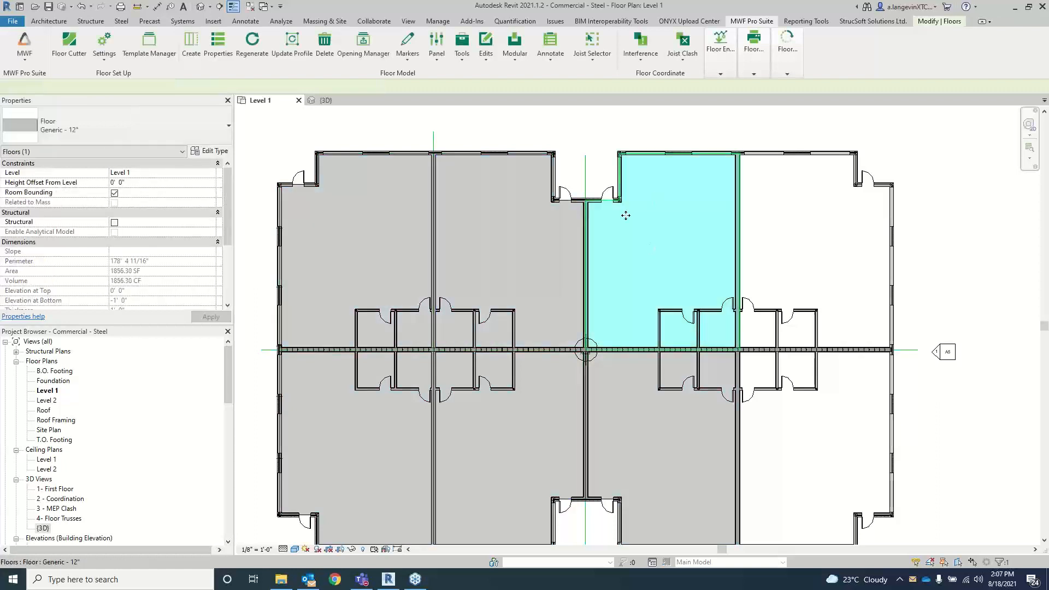
left_click(383, 441)
left_click(506, 444)
left_click(641, 425)
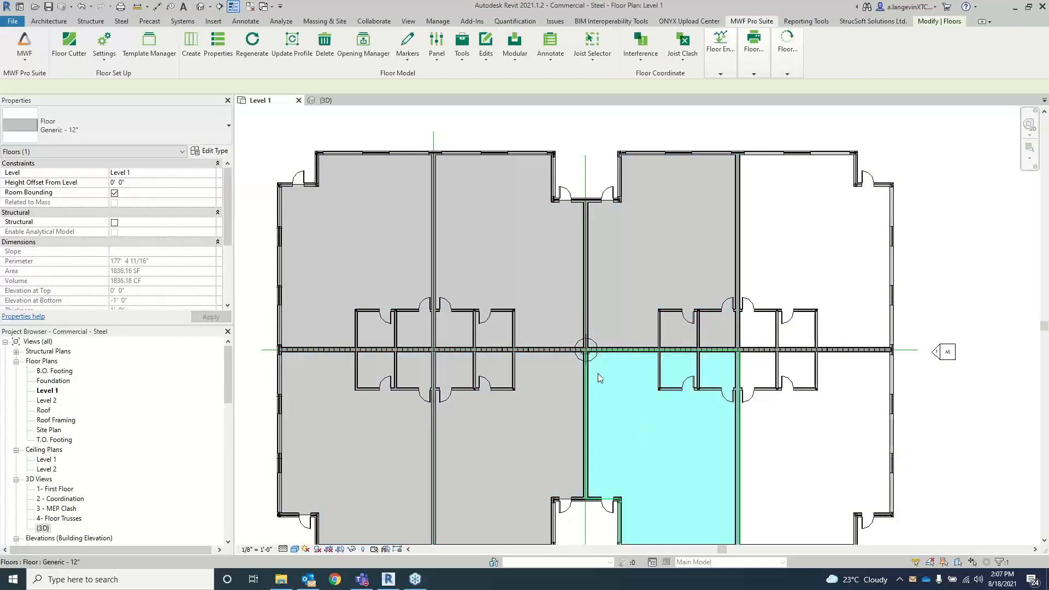
scroll(597, 373, "down", 2)
- Check the southwest floor piece by hiding it temporarily in the view and resetting the temporary hide
left_click(397, 415)
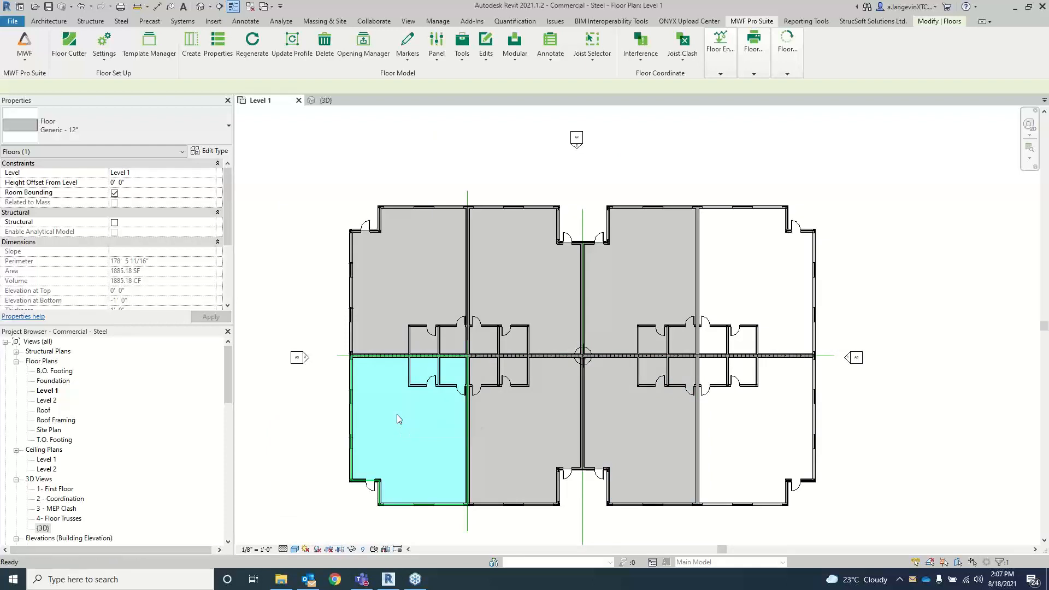
key("h")
key("h")
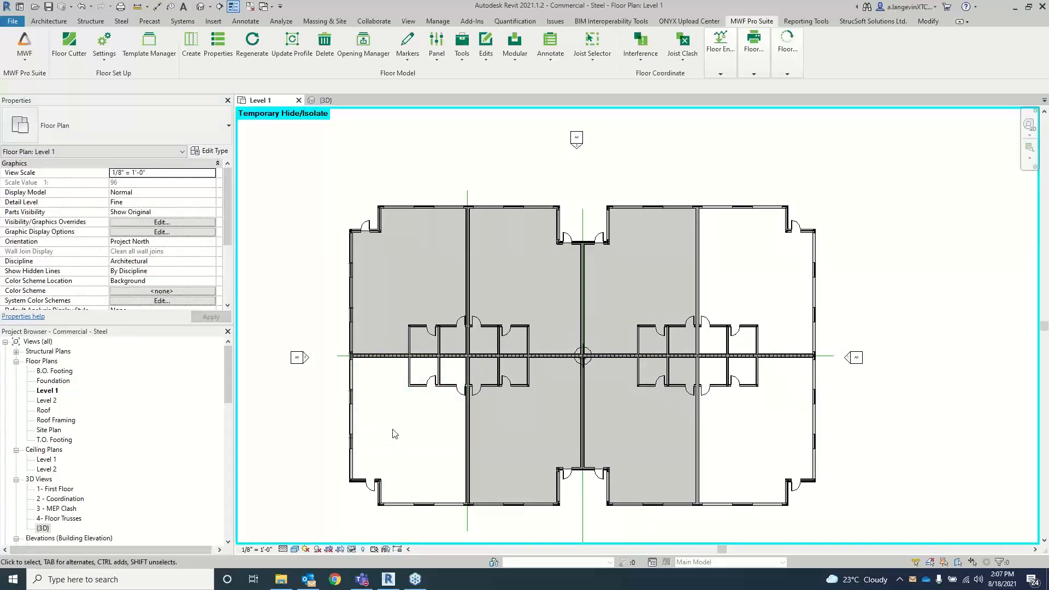
key("h")
key("r")
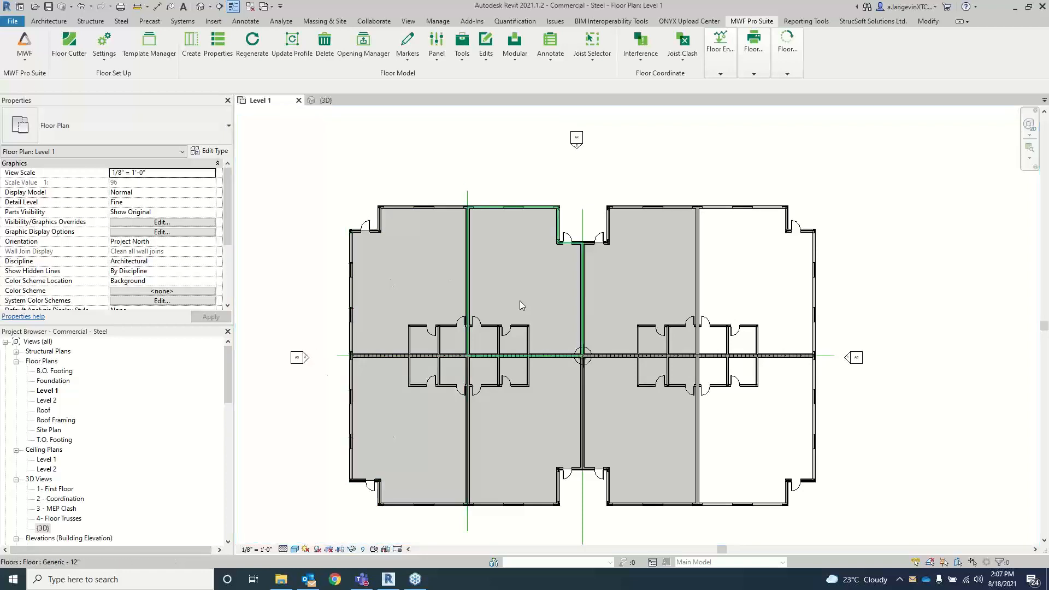
- Draw a vertical model line about 60' long across the northwest floor piece, from outside the north wall to below the chase wall
scroll(520, 301, "up", 1)
middle_click_drag(595, 400, 584, 339)
scroll(579, 332, "down", 1)
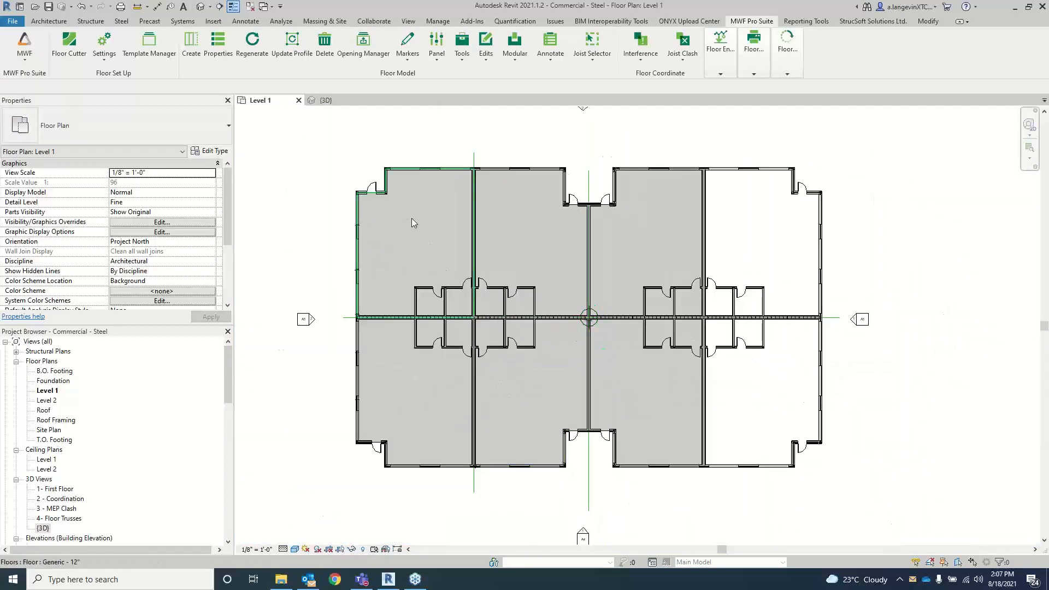
scroll(421, 223, "up", 1)
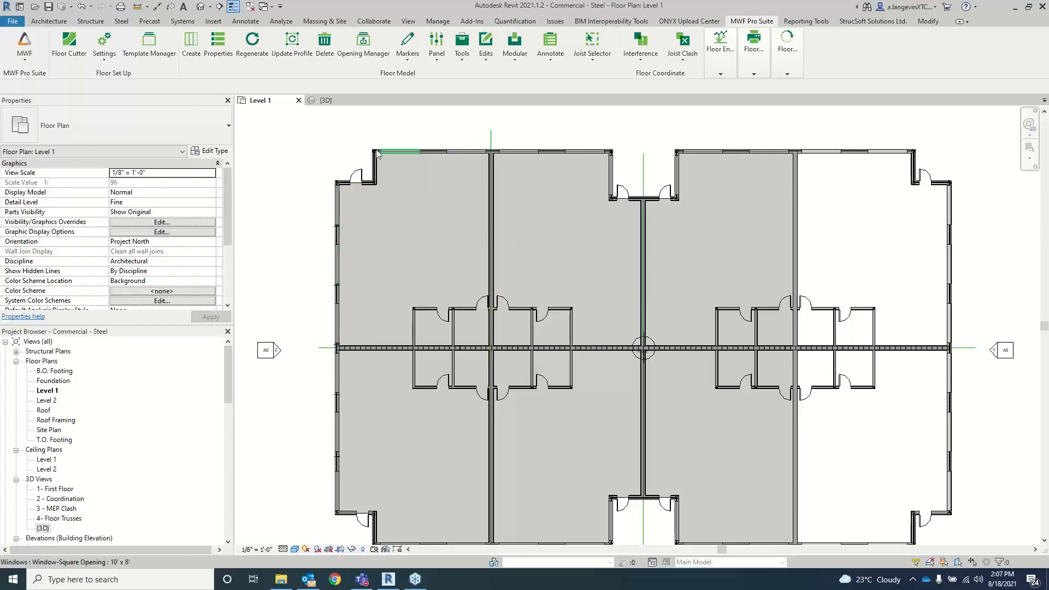
scroll(394, 201, "up", 2)
left_click(444, 197)
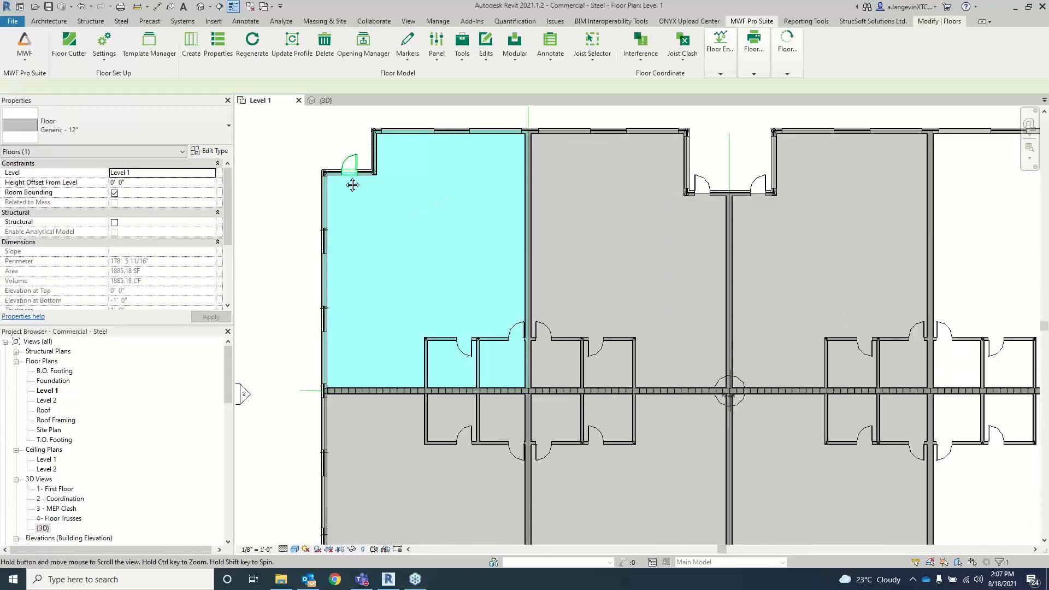
middle_click_drag(330, 124, 338, 167)
left_click(338, 166)
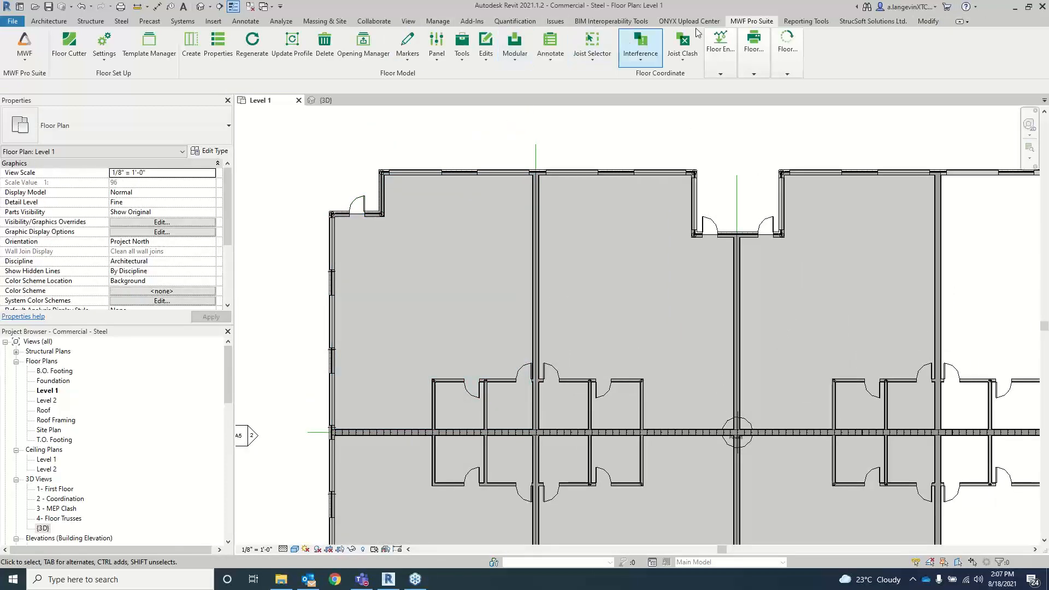
left_click(46, 22)
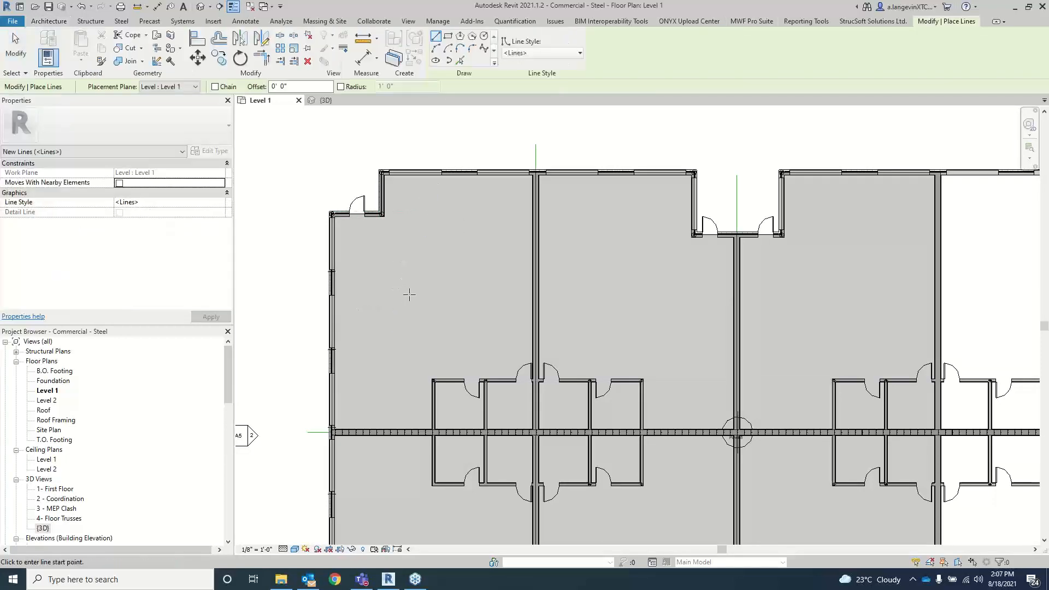
left_click(429, 151)
left_click(432, 464)
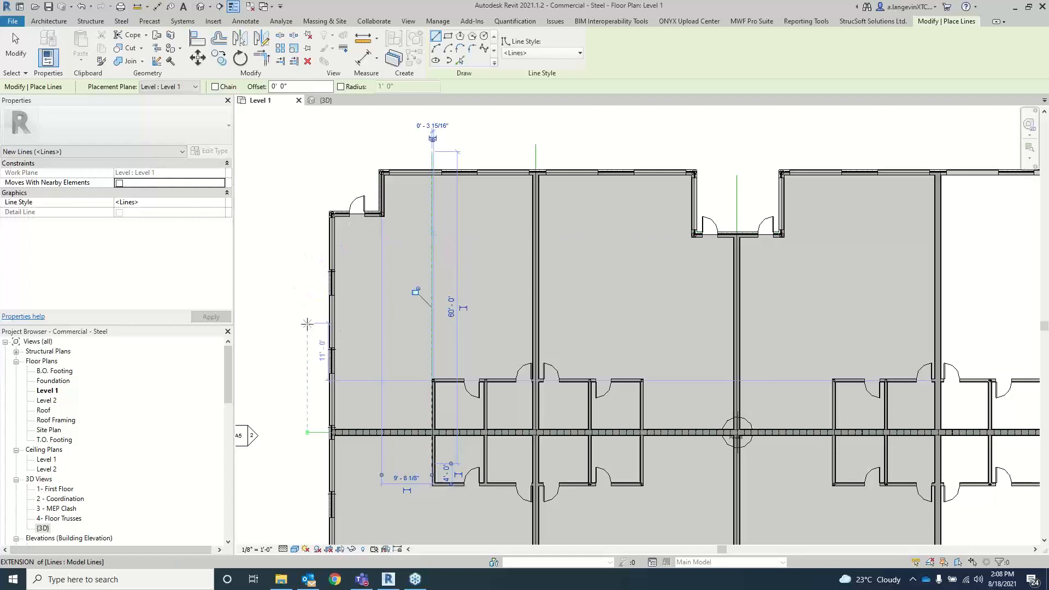
- Draw two horizontal model lines, each about 49' long and 16' 6" apart, across the northwest floor piece and past its side walls
left_click(307, 255)
left_click(562, 255)
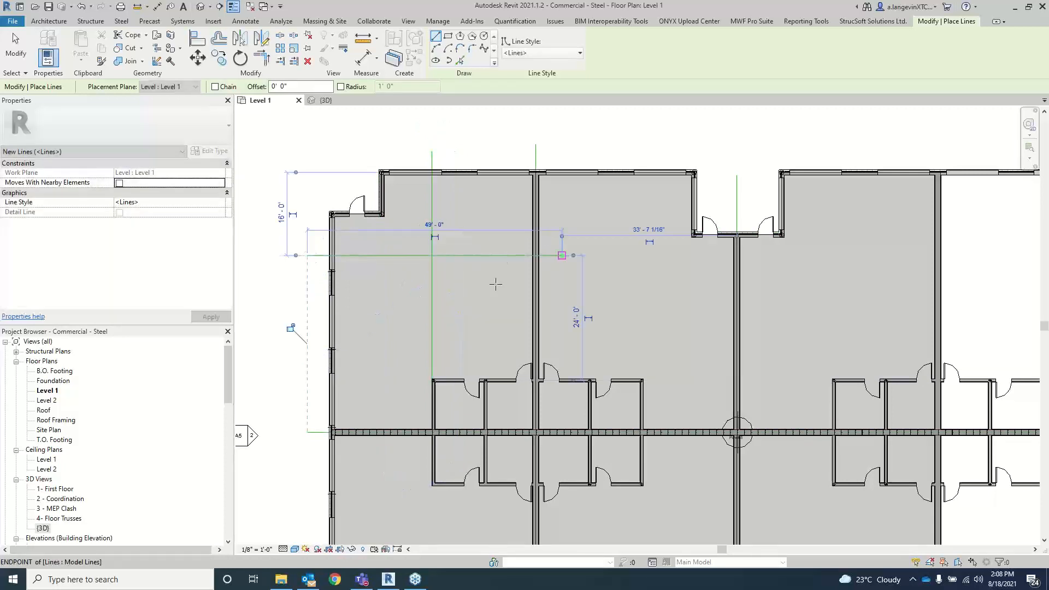
left_click(307, 341)
left_click(562, 342)
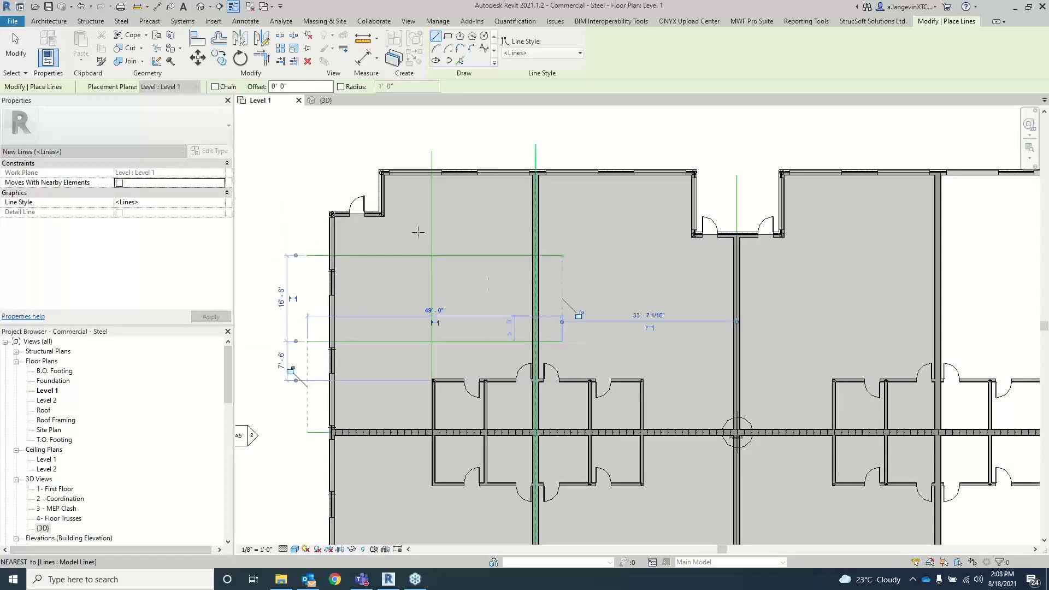
key("Escape")
key("Escape")
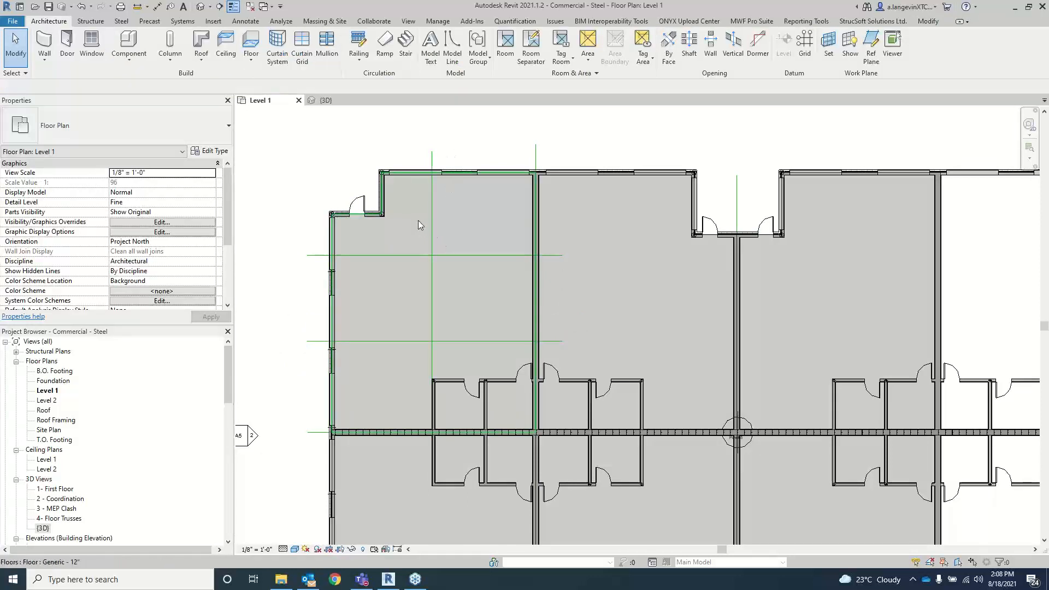
- Cut the northwest floor piece along its one vertical and two horizontal model lines with Floor Cutter, using Generic - 12" and deleting the original floor
left_click(432, 164)
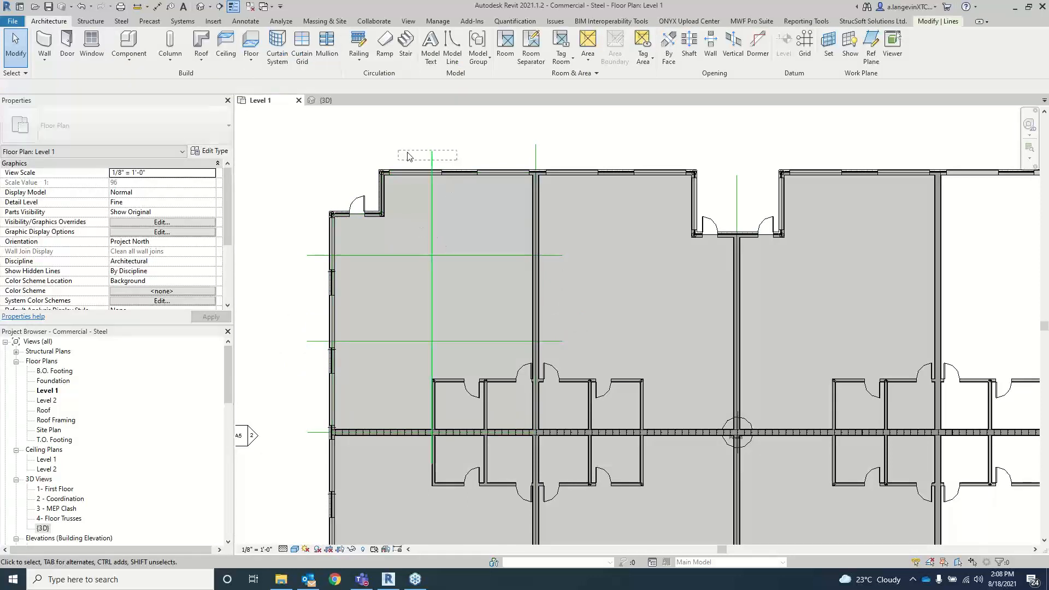
left_click(409, 255, "ctrl")
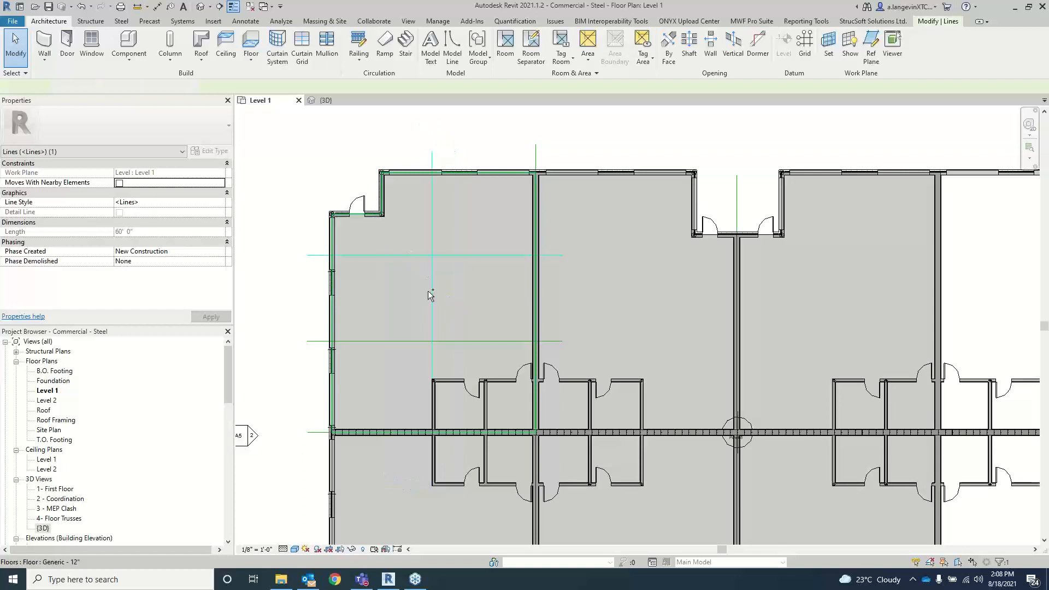
left_click(417, 341, "ctrl")
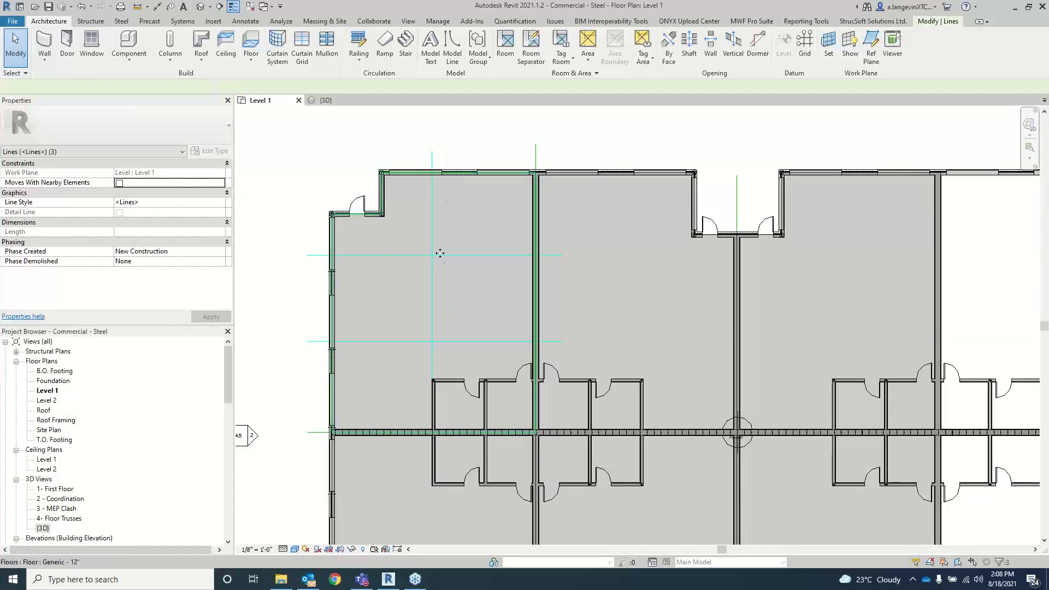
left_click(457, 207, "ctrl")
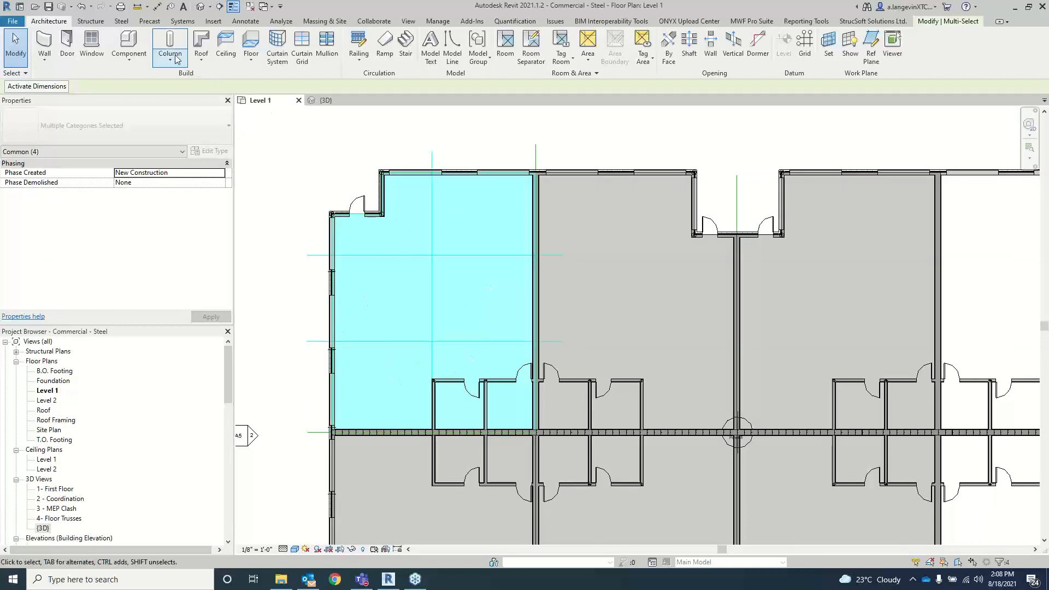
left_click(759, 22)
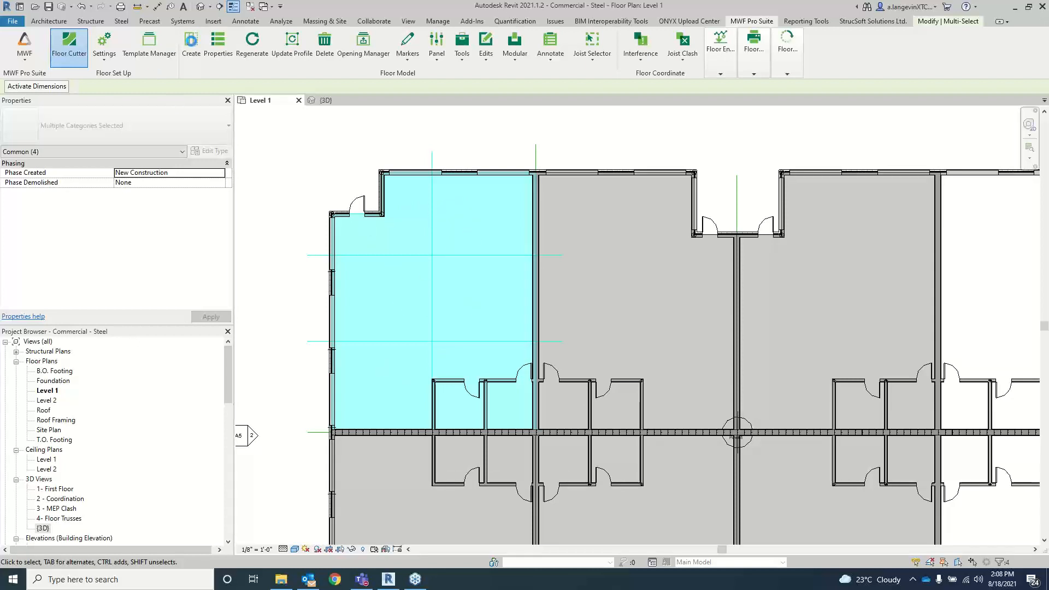
left_click(69, 46)
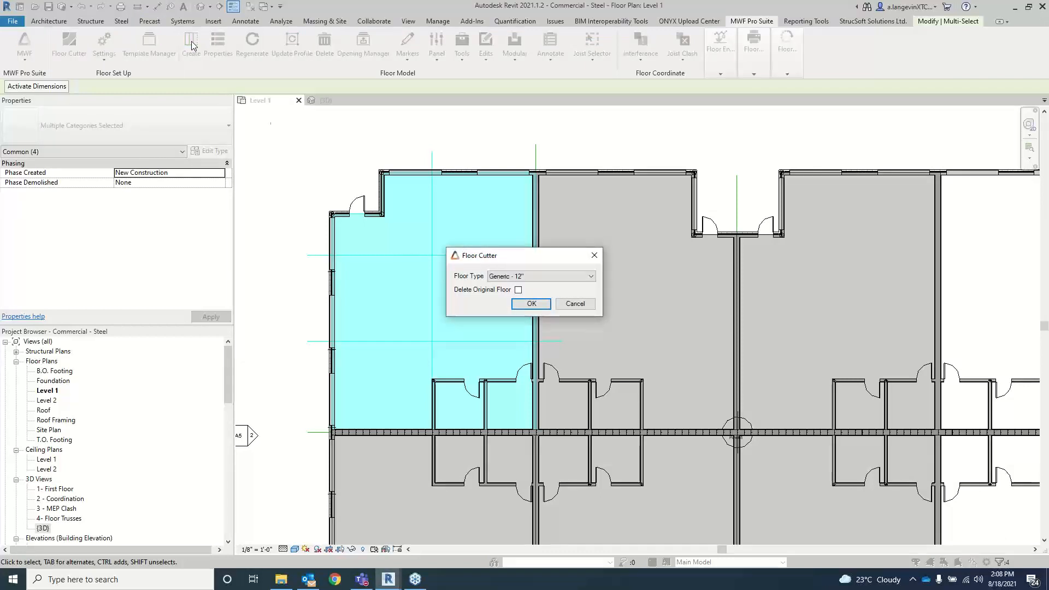
left_click(541, 276)
left_click(533, 308)
left_click(519, 290)
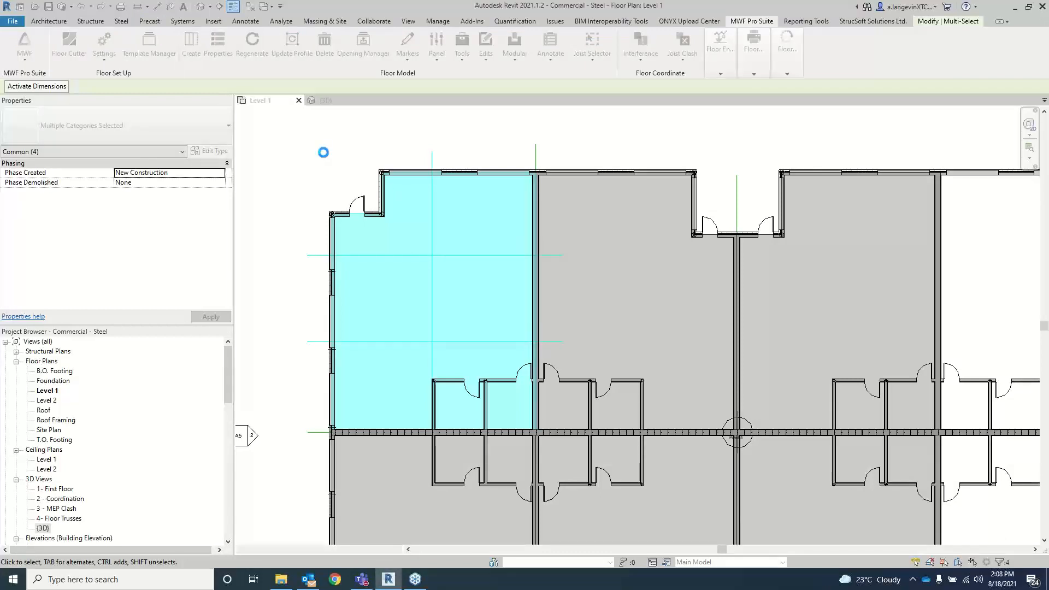
- Check the pieces cut from the northwest floor by adding them one by one to the selection
left_click(414, 239)
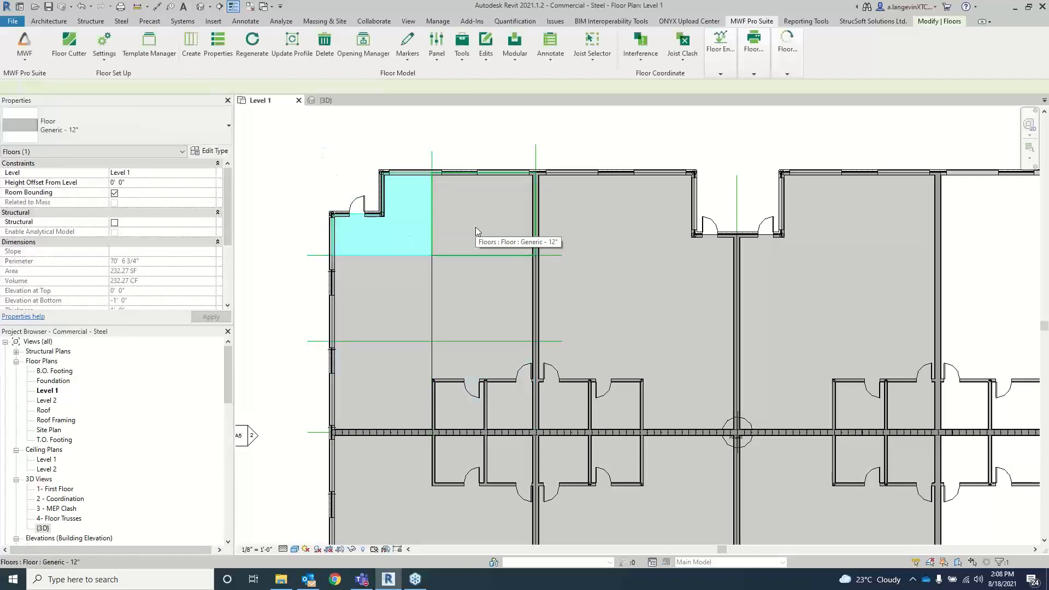
left_click(478, 295, "ctrl")
left_click(417, 290, "ctrl")
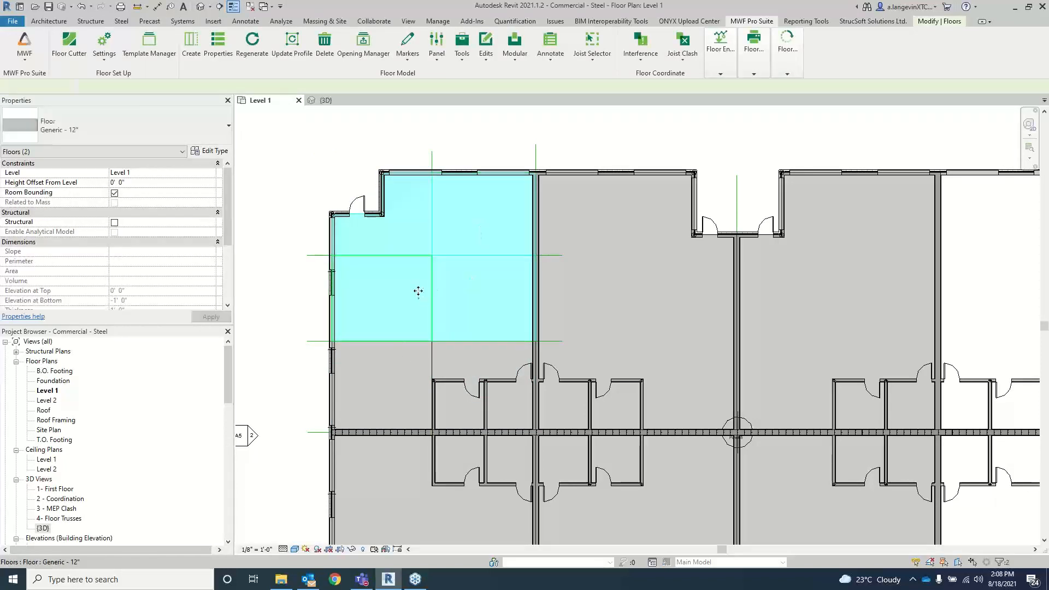
left_click(382, 388, "ctrl")
left_click(481, 391, "ctrl")
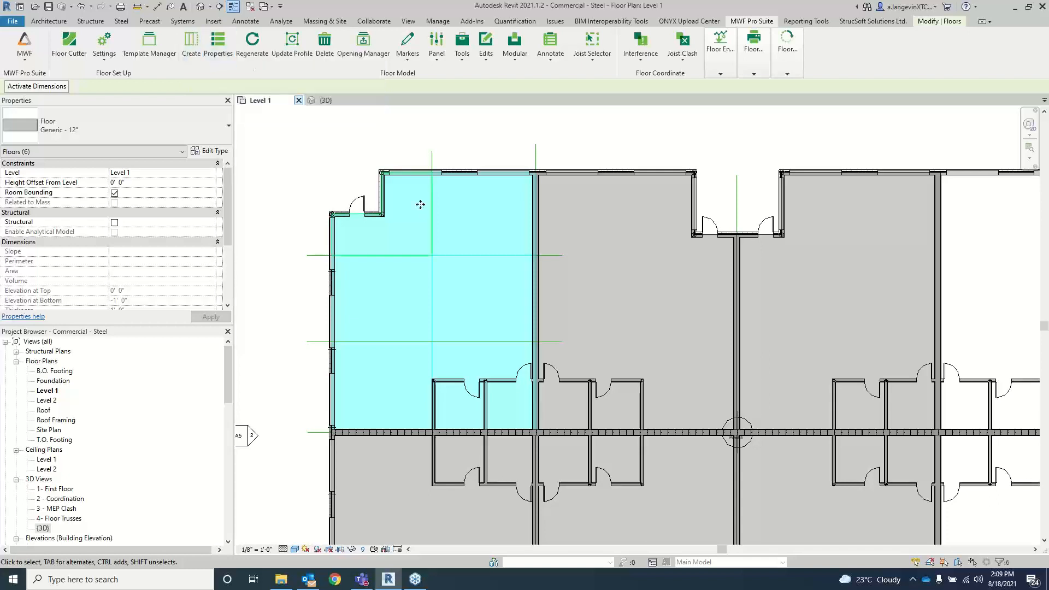
- Create an MWF floor panel from the uncut floor piece directly east of the northwest unit
left_click(653, 213)
middle_click_drag(621, 150, 470, 165)
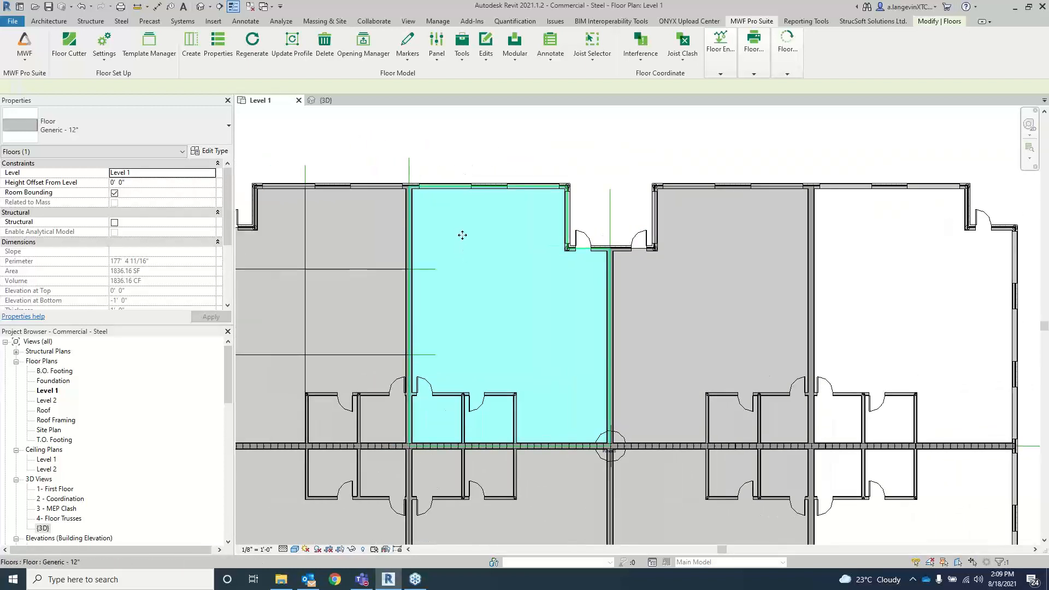
left_click(440, 64)
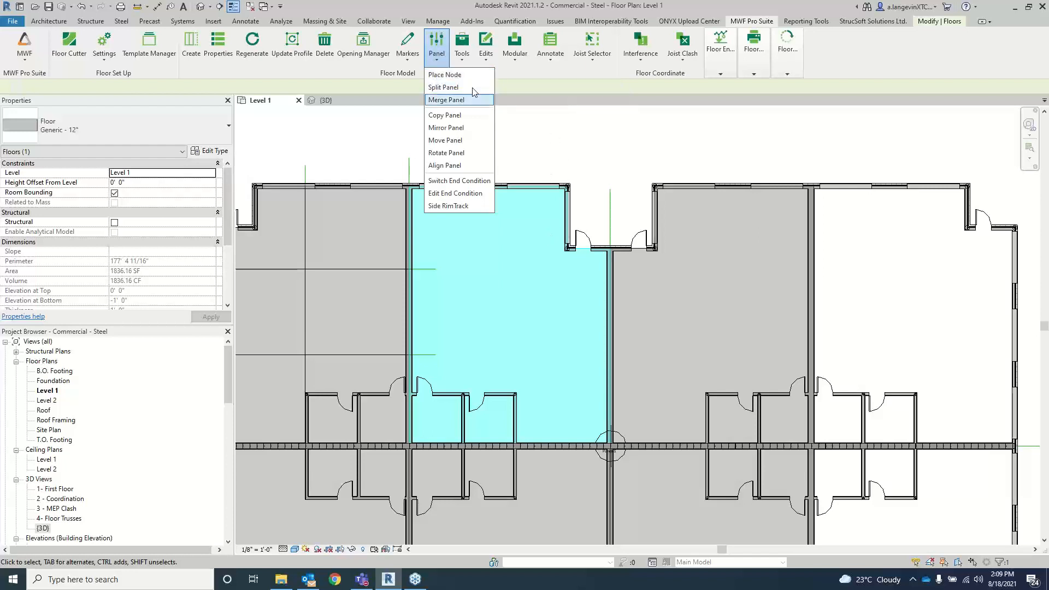
left_click(498, 183)
left_click(497, 154)
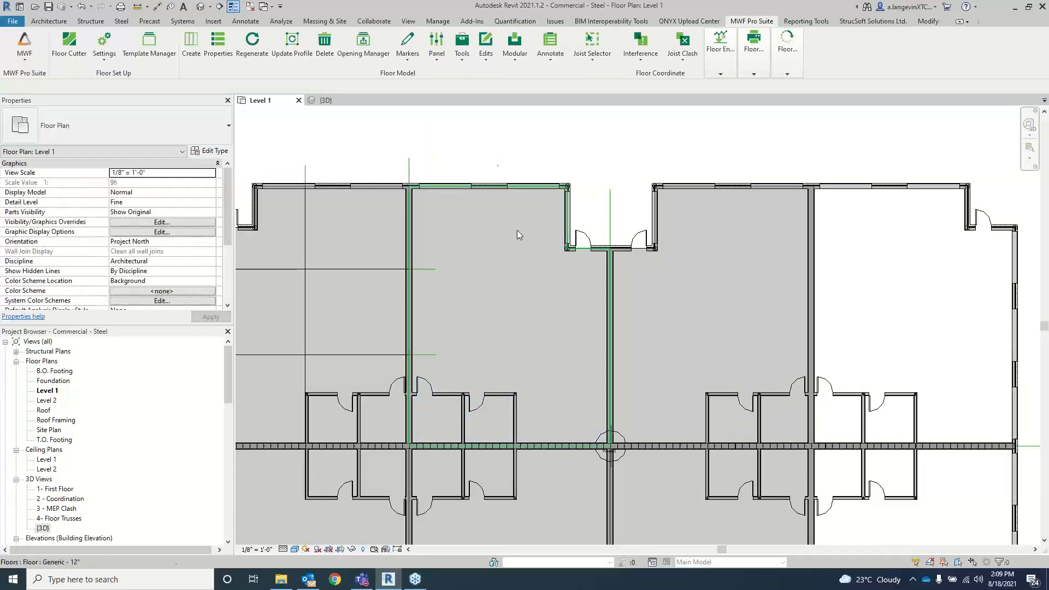
left_click(517, 231)
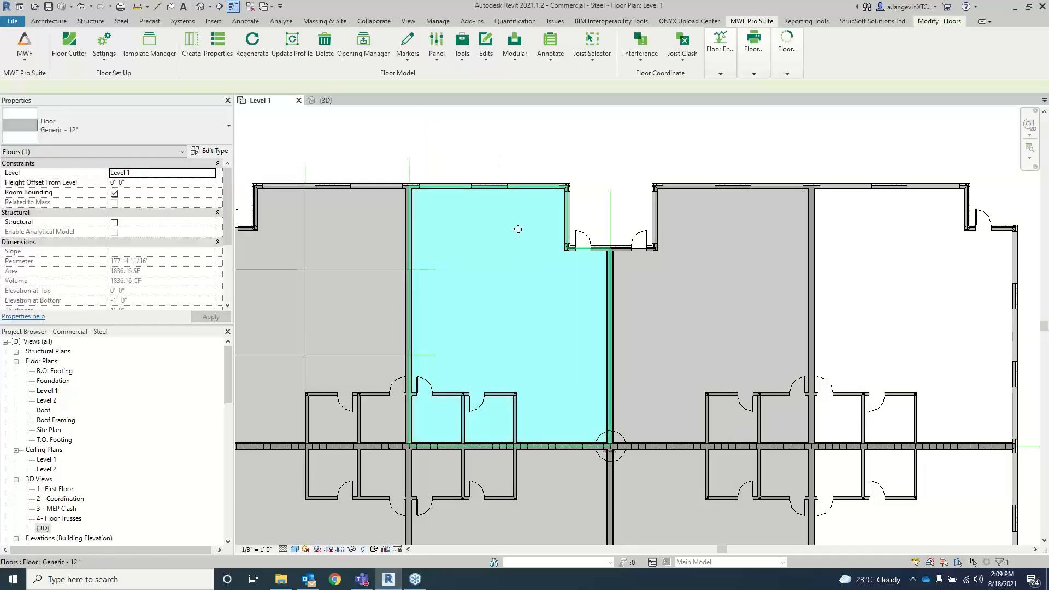
left_click(192, 48)
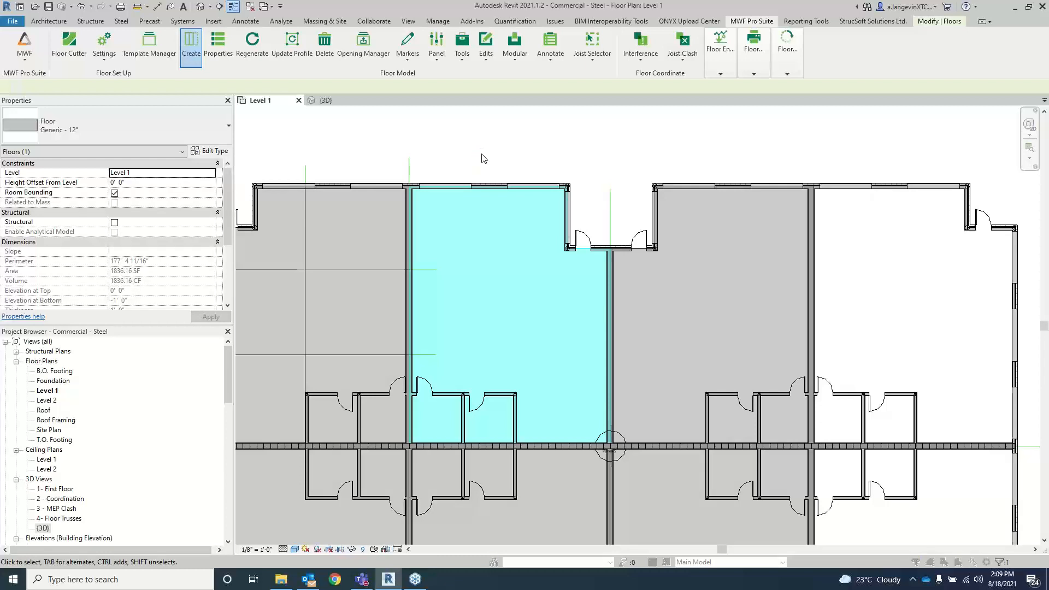
left_click(388, 217)
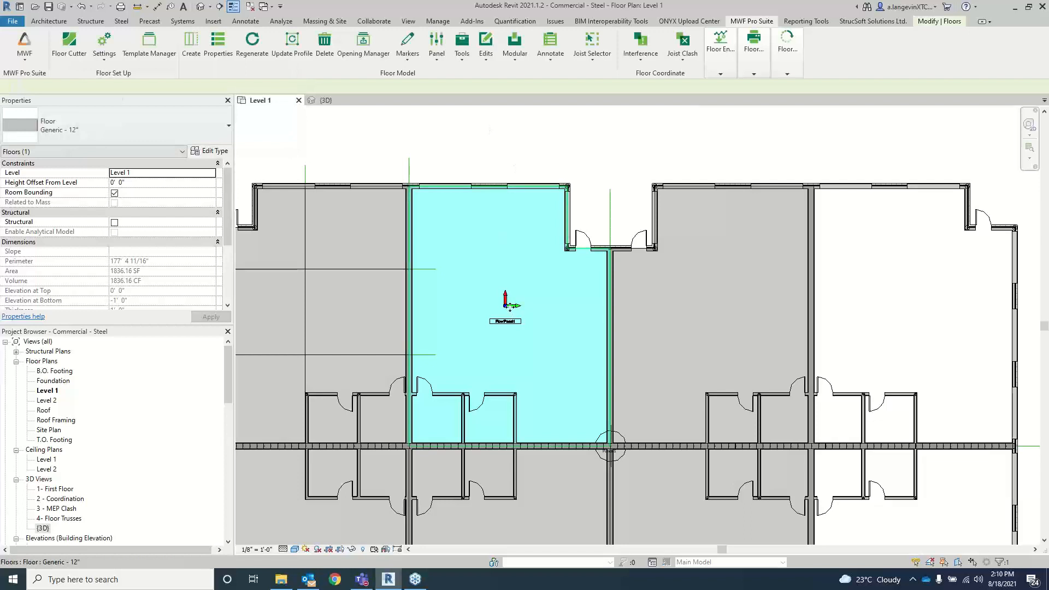
- Examine the direction arrows and label of the new floor panel up close and in relation to the whole floor
scroll(506, 302, "up", 4)
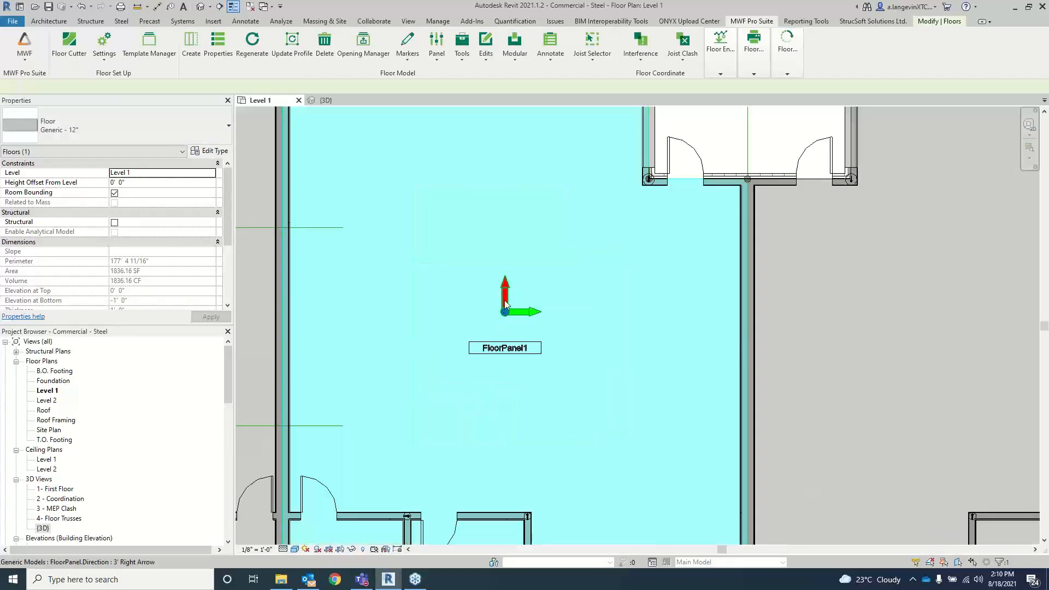
scroll(503, 295, "down", 3)
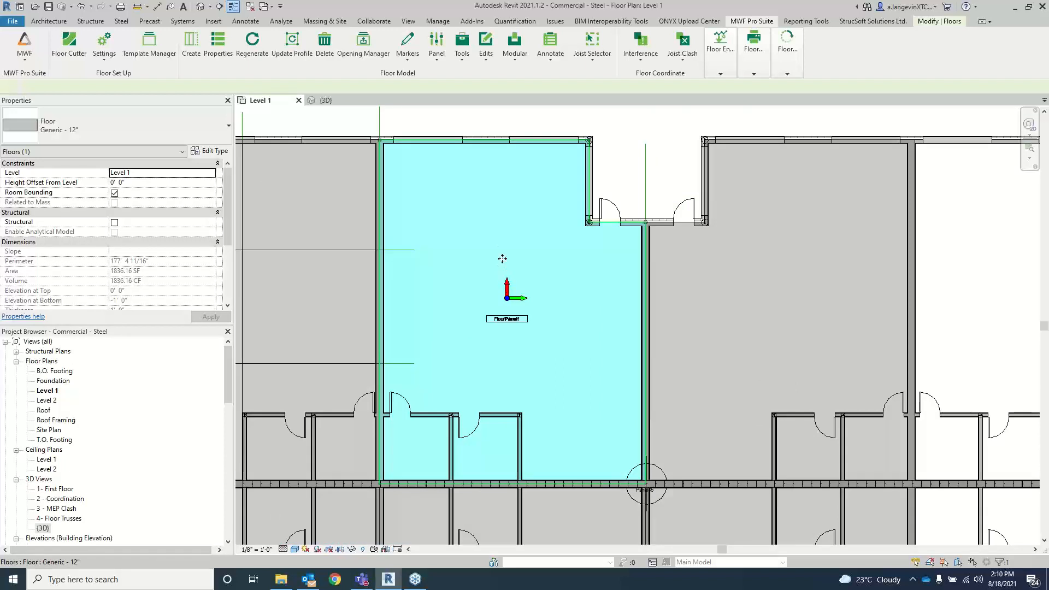
scroll(536, 313, "up", 3)
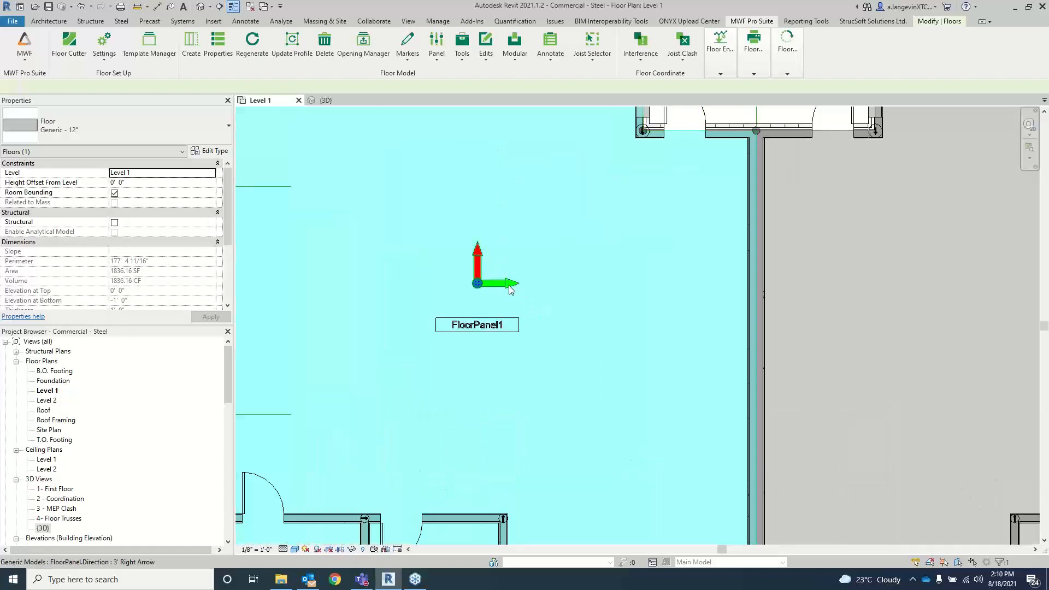
scroll(510, 286, "down", 2)
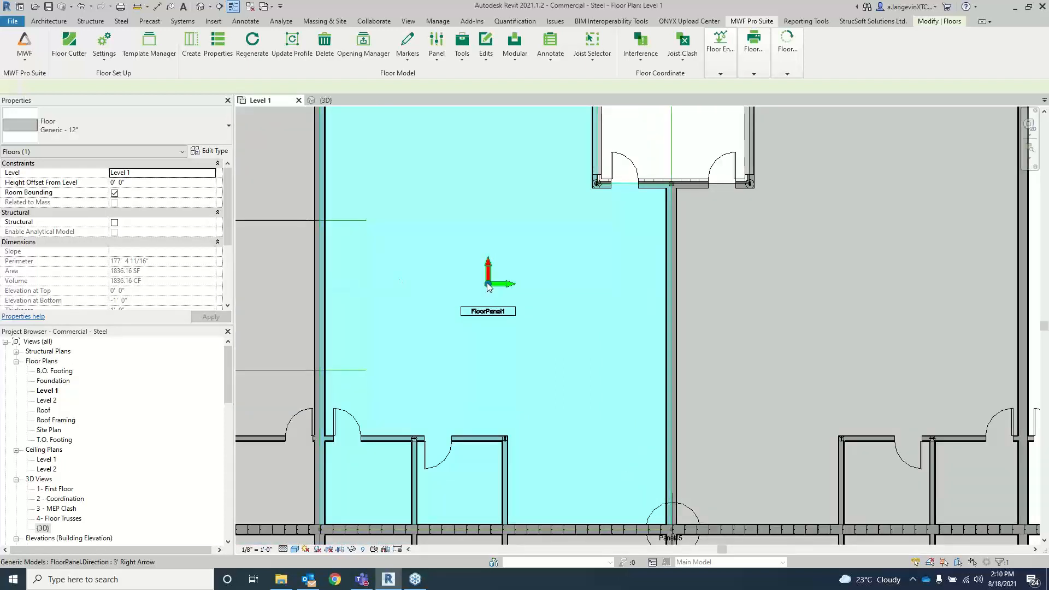
scroll(548, 274, "down", 1)
middle_click_drag(547, 274, 530, 300)
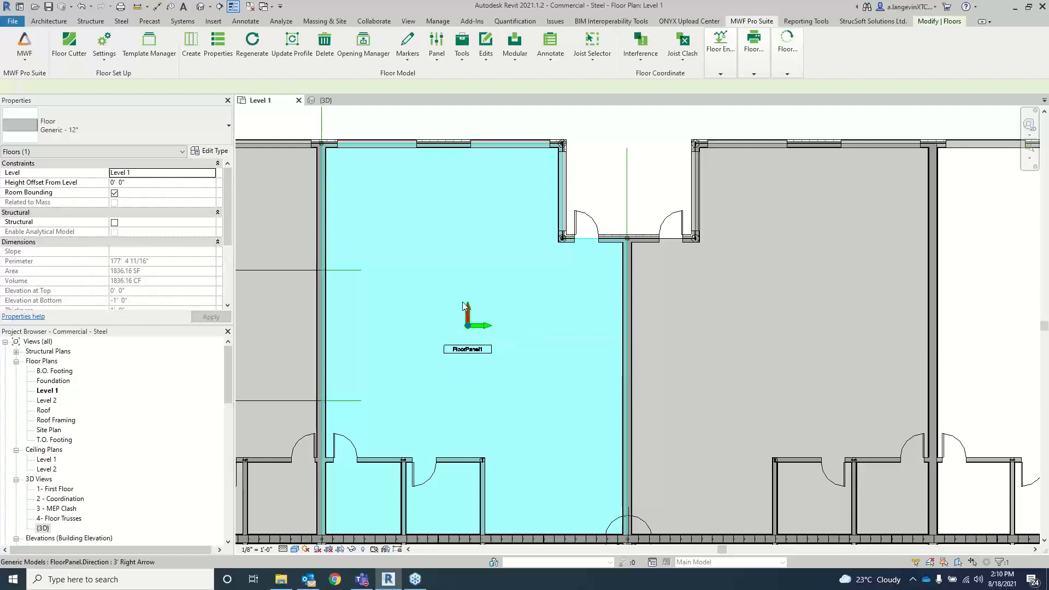
scroll(438, 134, "down", 1)
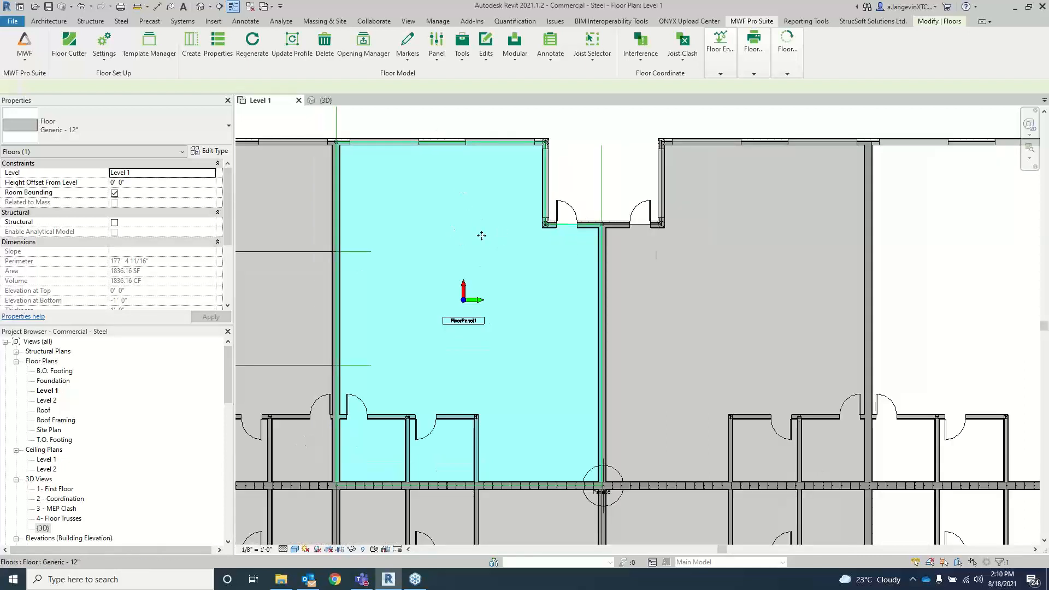
- Inspect the properties of the boundary node at the new panel's northwest corner
scroll(383, 186, "up", 7)
left_click(436, 189)
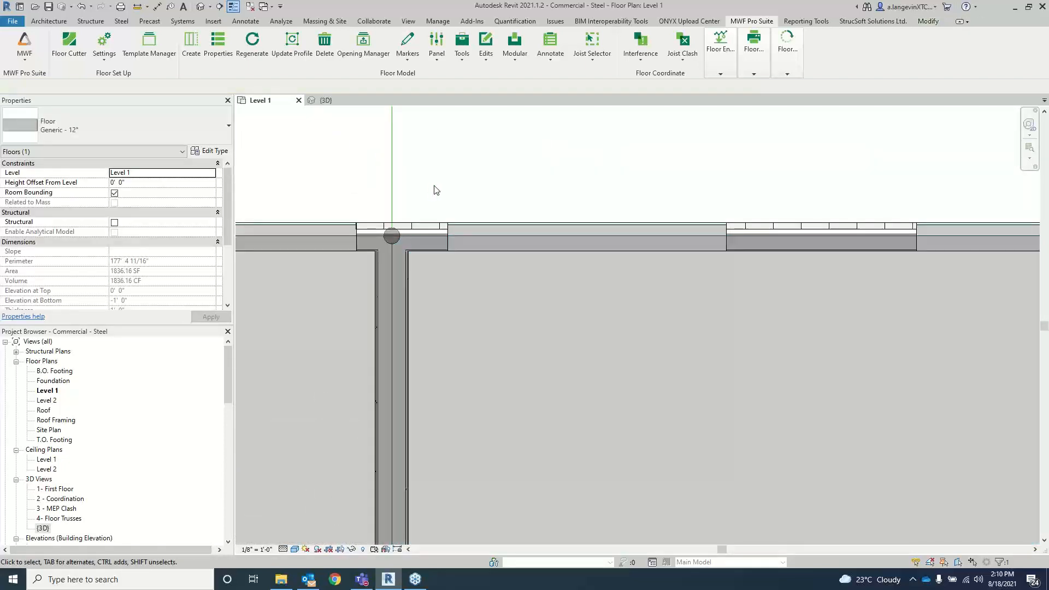
left_click(388, 238)
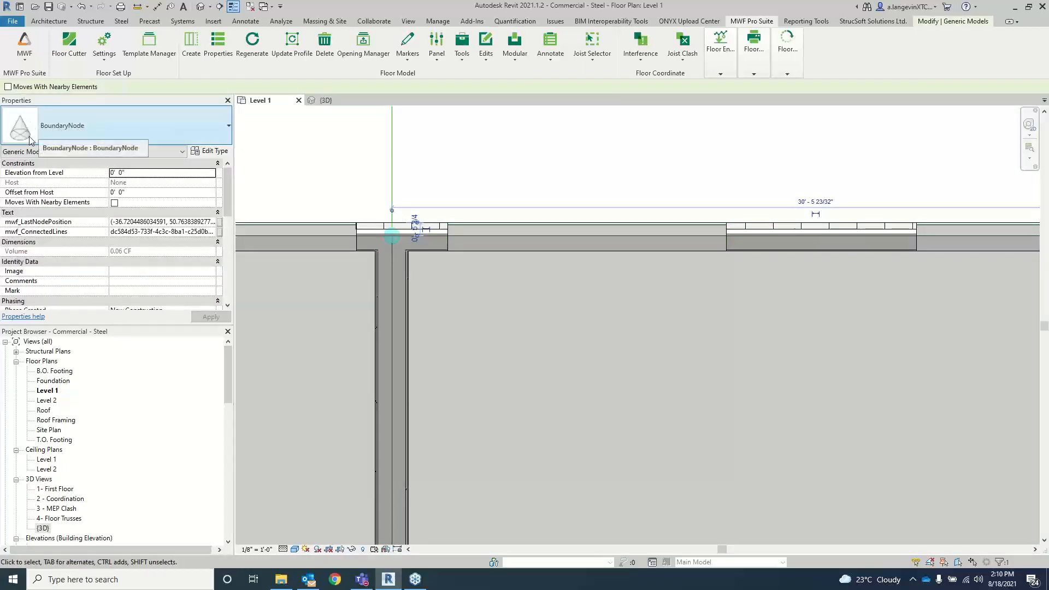
scroll(399, 248, "down", 4)
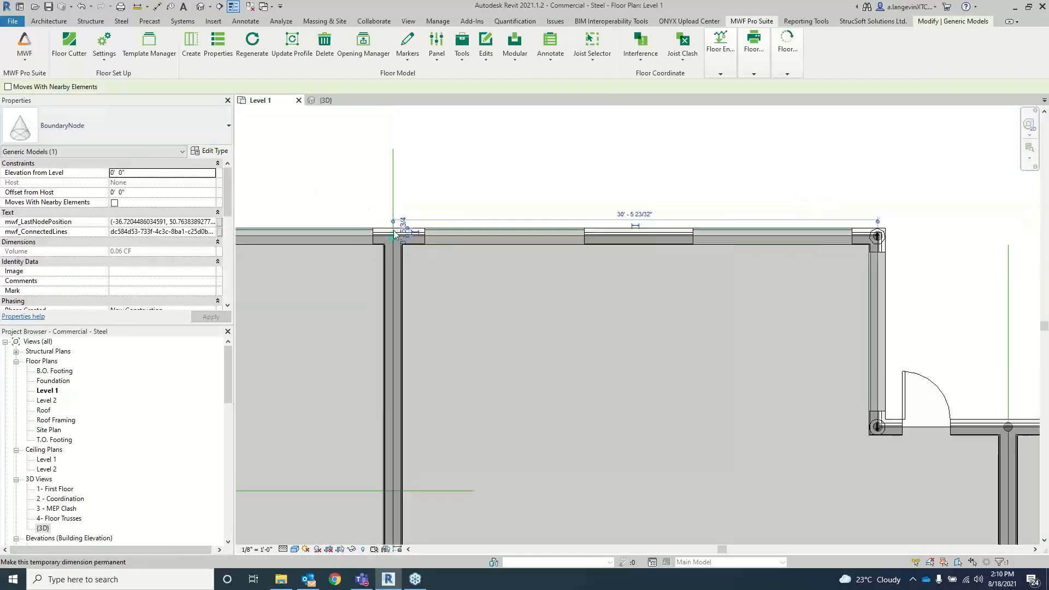
- Isolate the panel's floor in a 3D section box, examine its corner boundary nodes, and return to the Level 1 plan
left_click(549, 295)
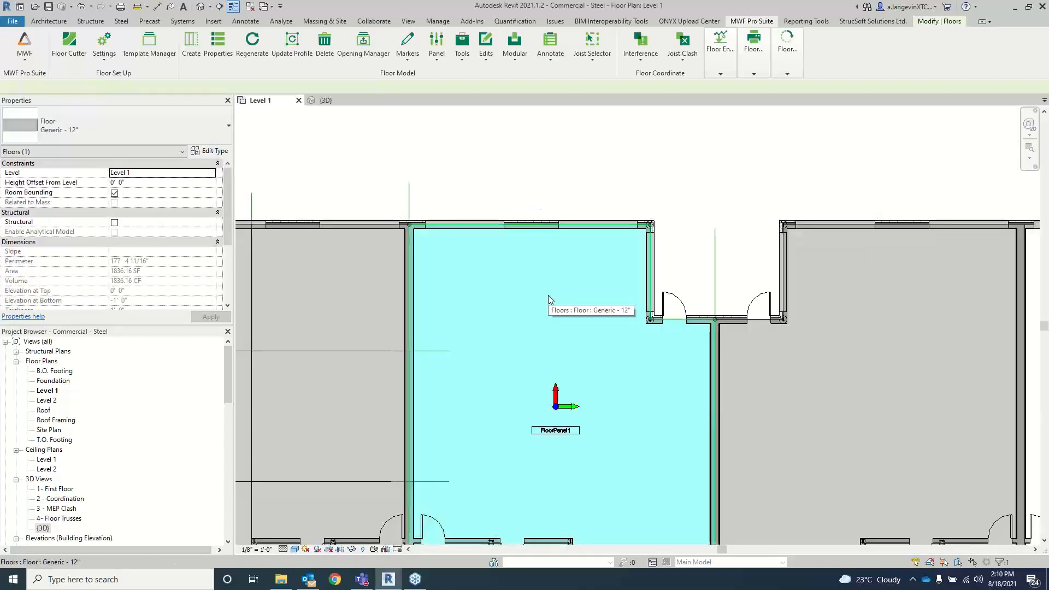
key("b")
key("x")
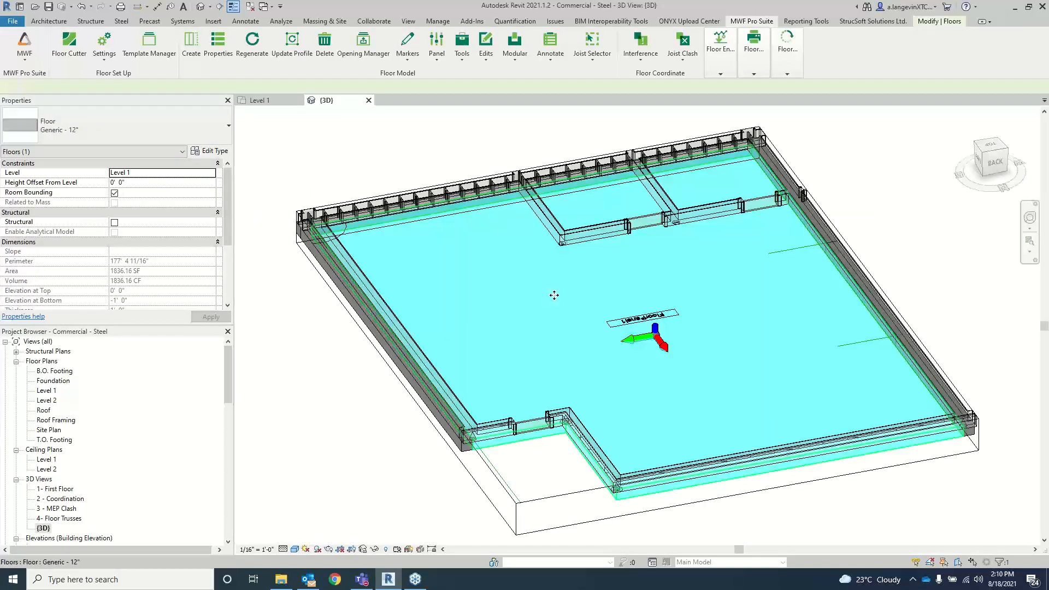
scroll(490, 444, "up", 5)
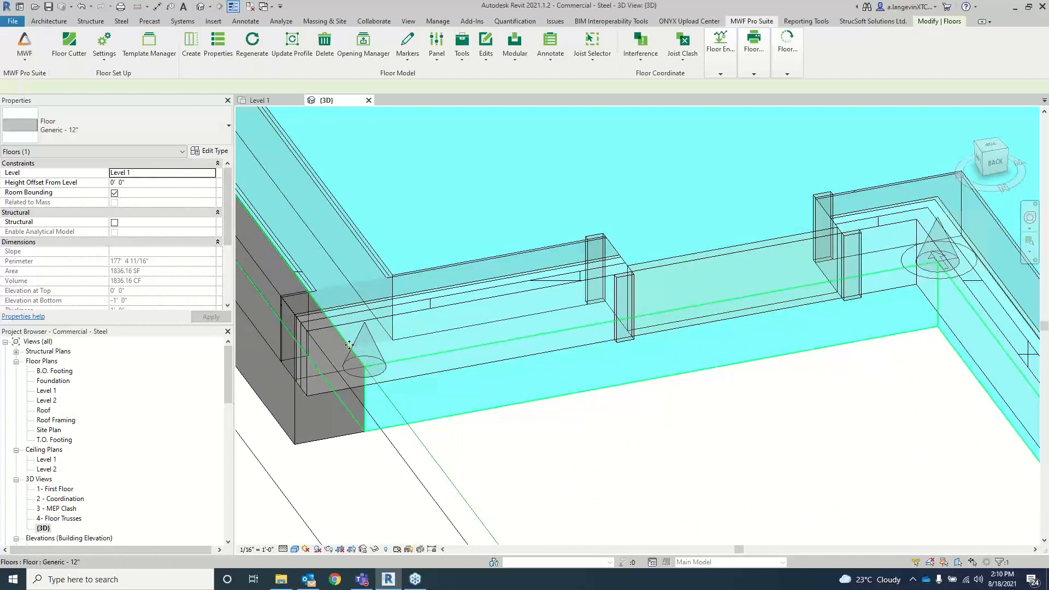
scroll(368, 345, "down", 5)
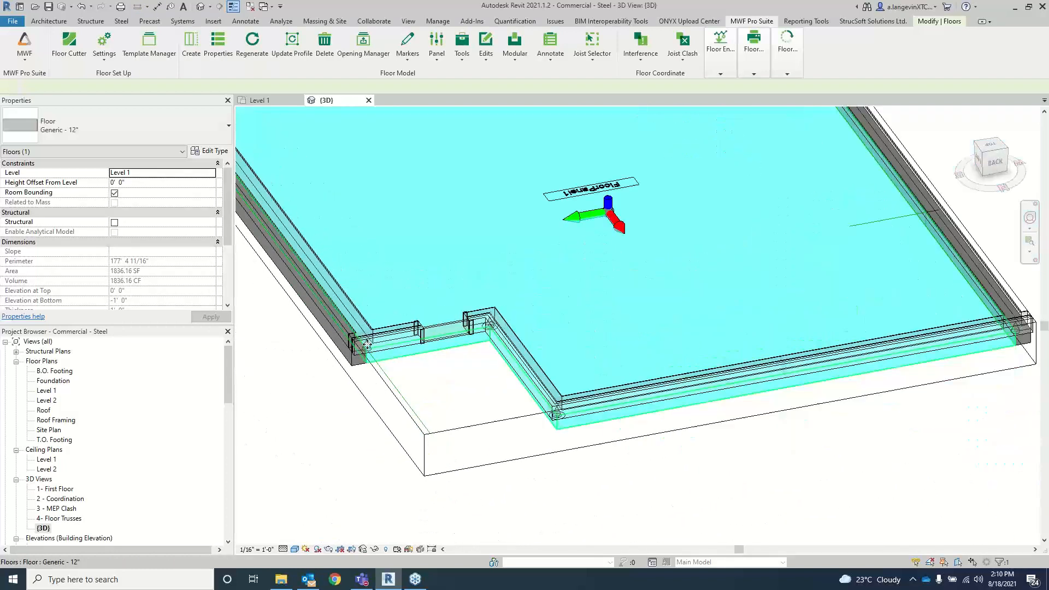
left_click(281, 104)
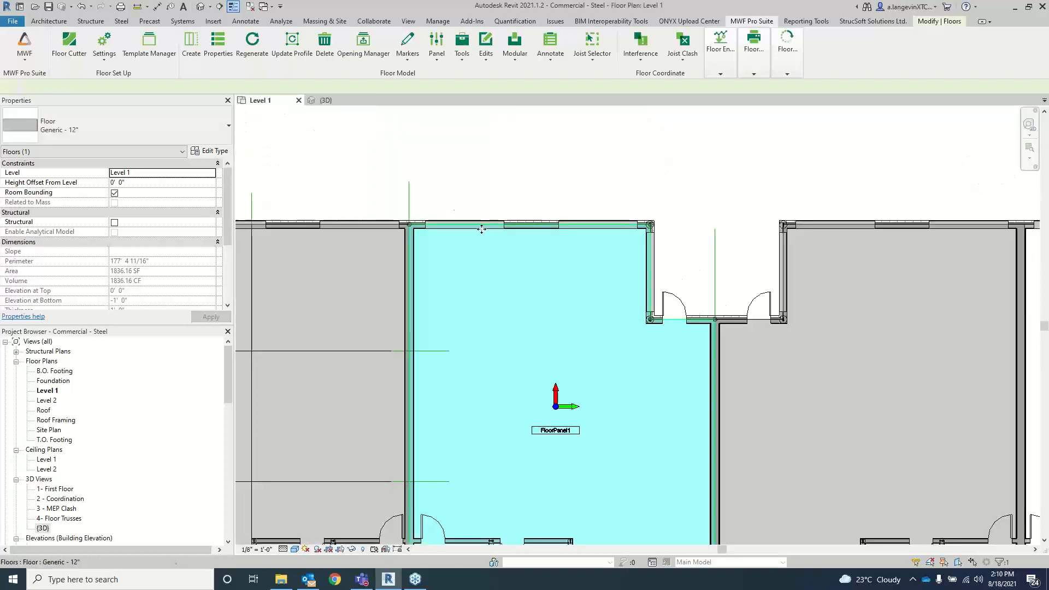
- Place a node on the panel's west boundary line where the upper horizontal model line crosses it
middle_click_drag(541, 293, 528, 272)
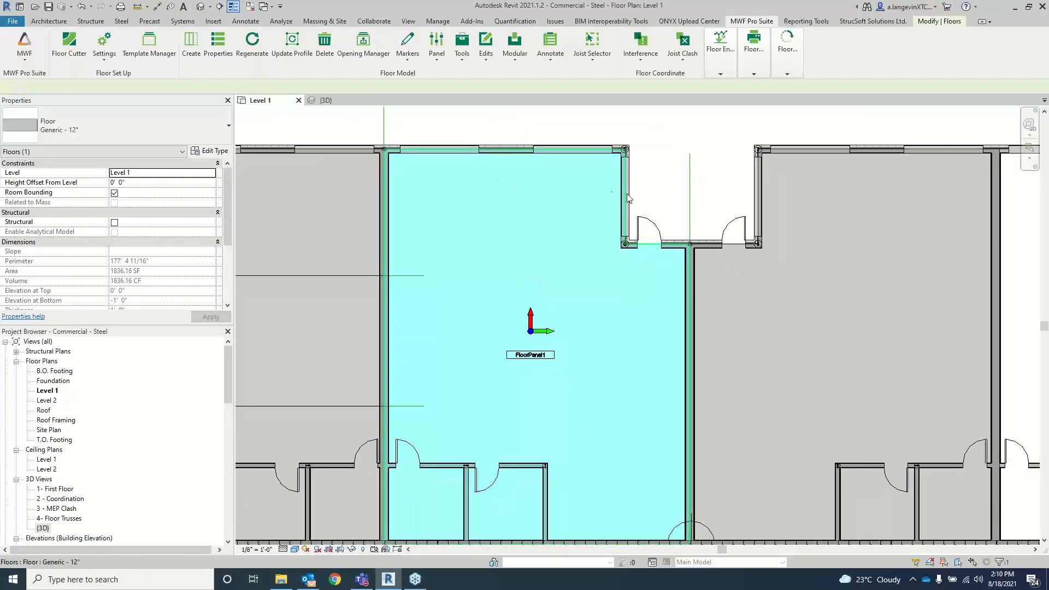
scroll(628, 198, "up", 1)
left_click(559, 217)
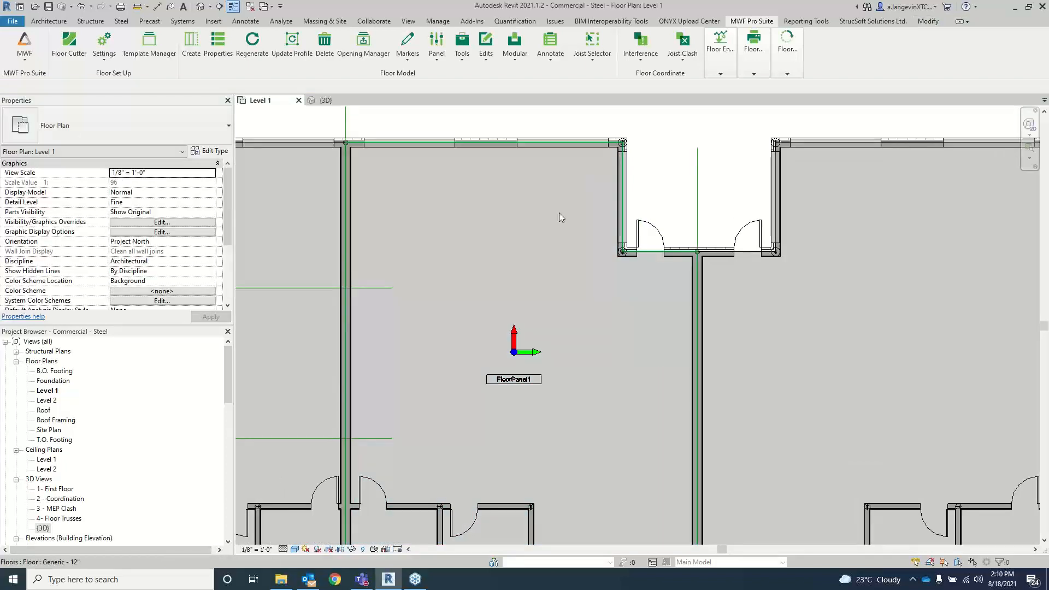
left_click(434, 56)
left_click(524, 182)
left_click(442, 63)
left_click(446, 76)
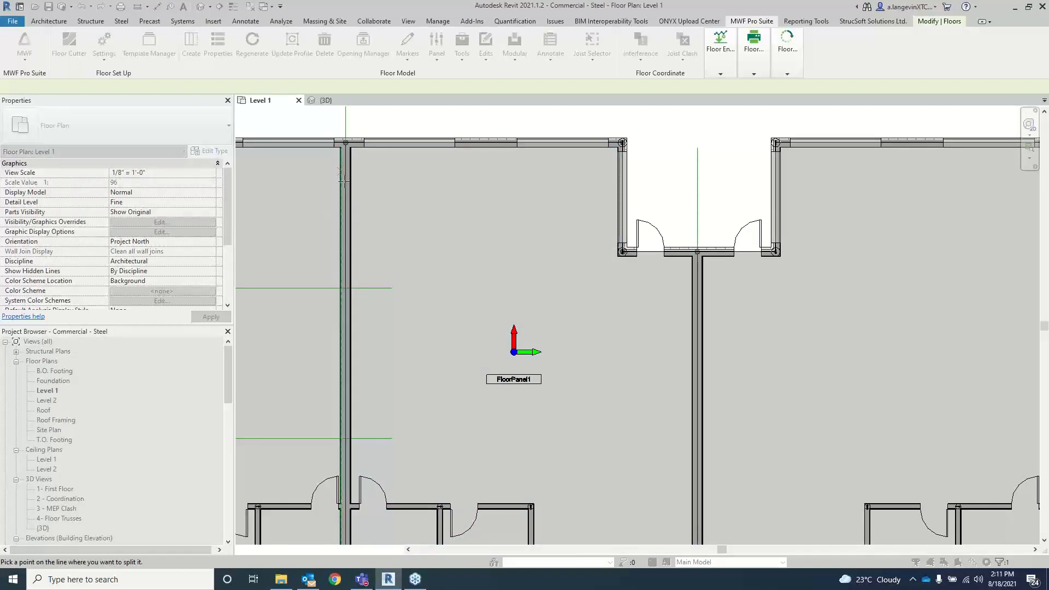
scroll(345, 306, "up", 5)
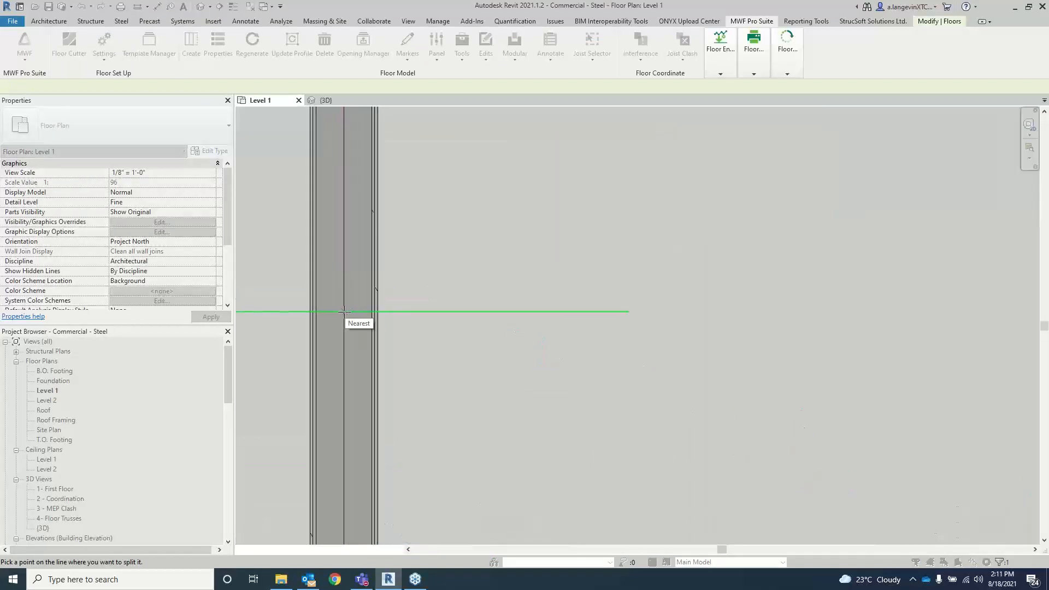
left_click(344, 312)
scroll(450, 339, "down", 3)
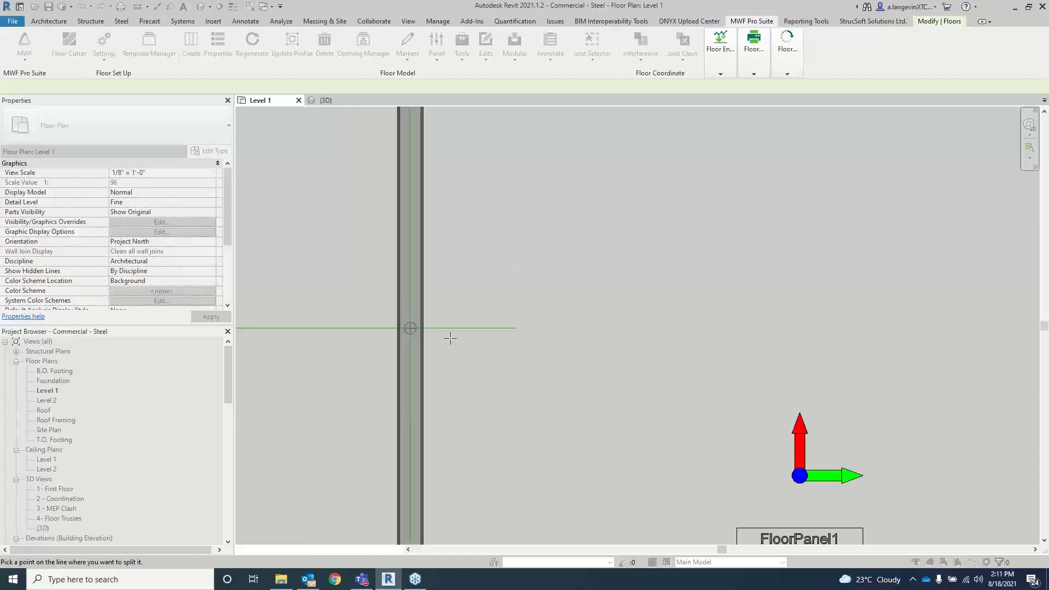
- Place a node on the panel's west boundary line where the lower horizontal model line crosses it
scroll(451, 339, "down", 3)
scroll(481, 356, "up", 6)
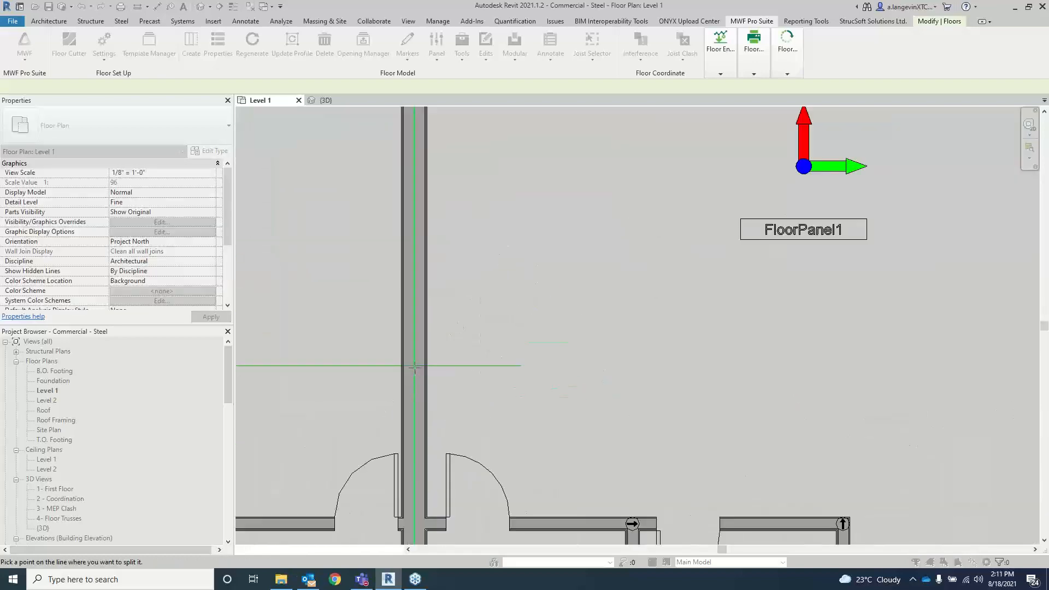
left_click(415, 367)
scroll(558, 319, "down", 4)
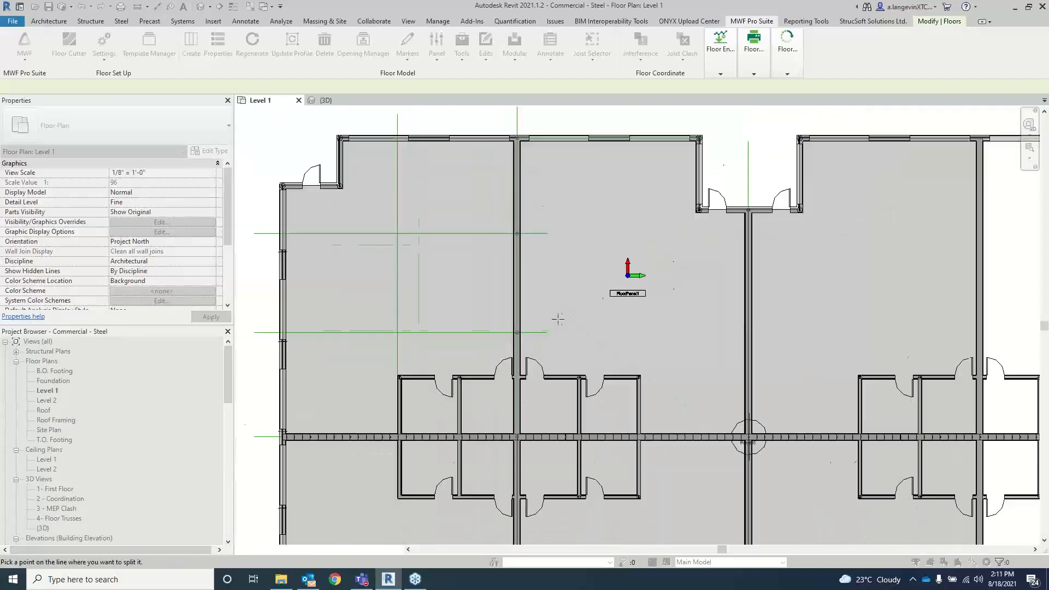
- Place two nodes on the panel's east boundary line, roughly level with the lower and upper horizontal model lines
scroll(558, 319, "up", 5)
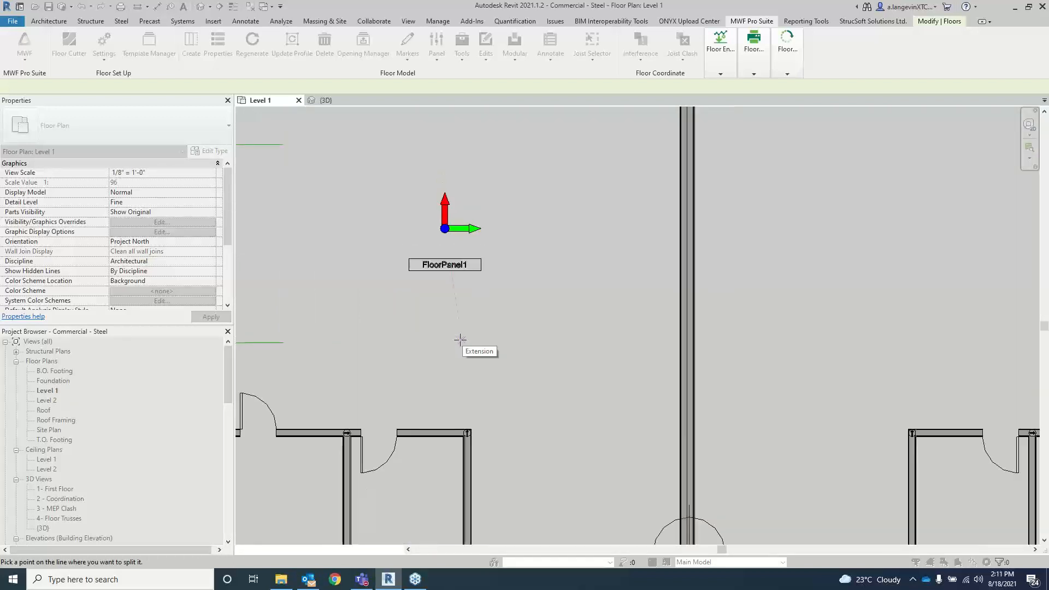
scroll(460, 340, "down", 1)
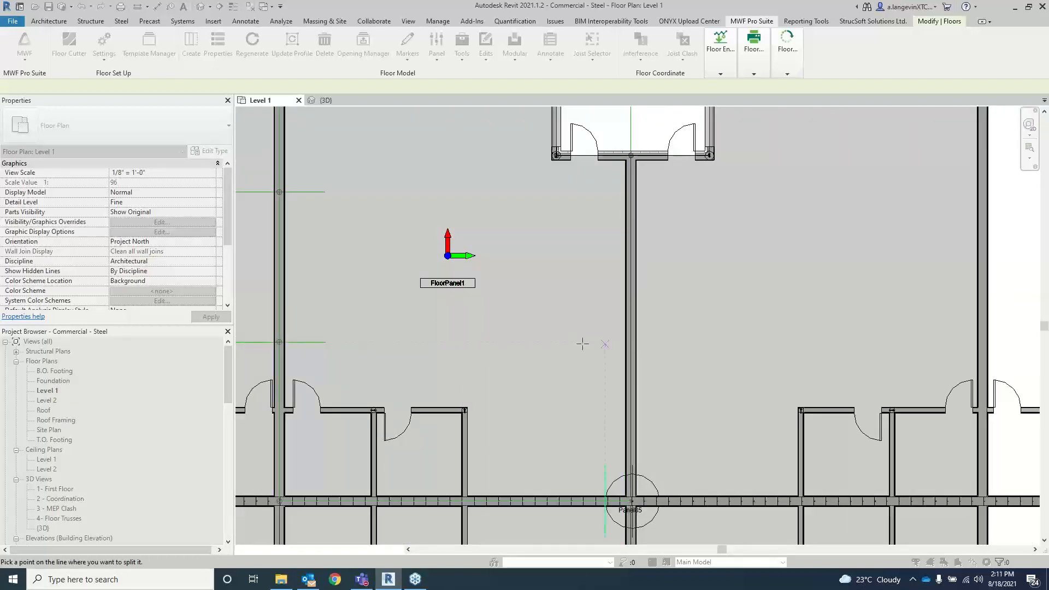
left_click(628, 342)
middle_click_drag(582, 267, 582, 317)
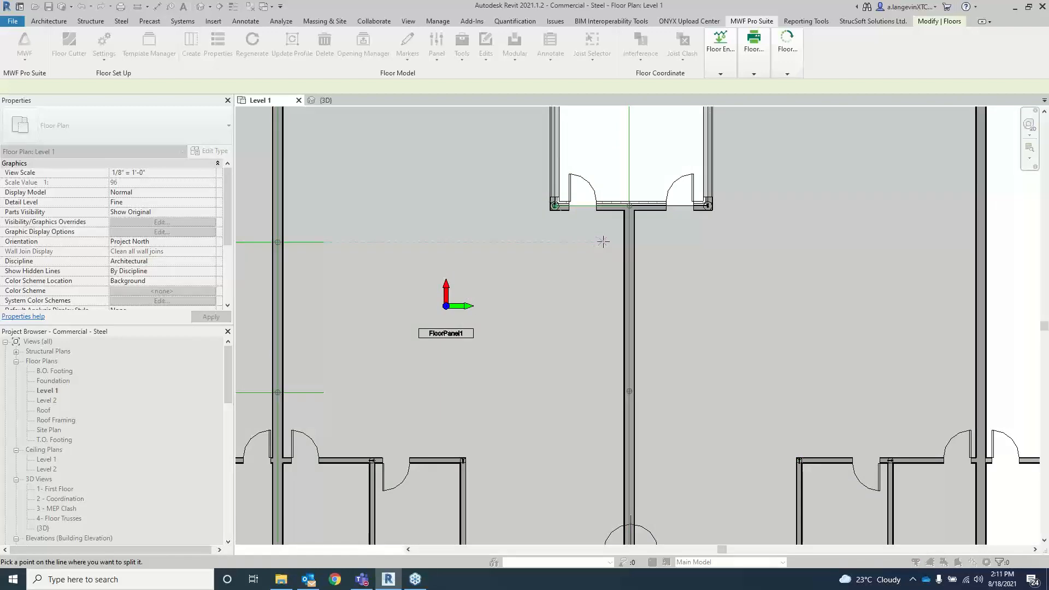
left_click(628, 241)
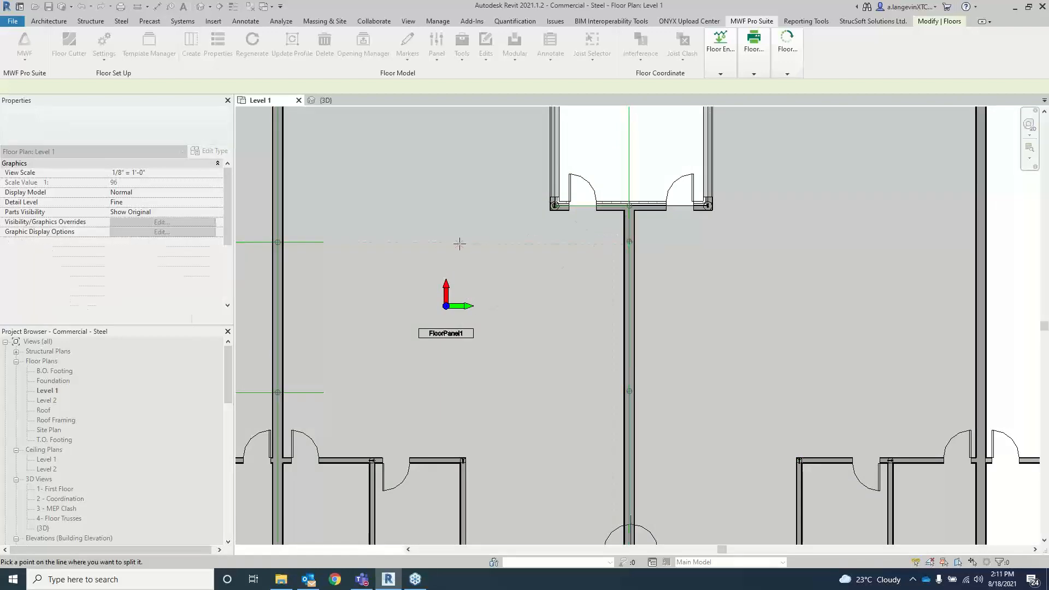
- Place one node on the panel's north boundary line and one on its south boundary line, and finish placing nodes
scroll(459, 241, "down", 3)
scroll(432, 185, "up", 3)
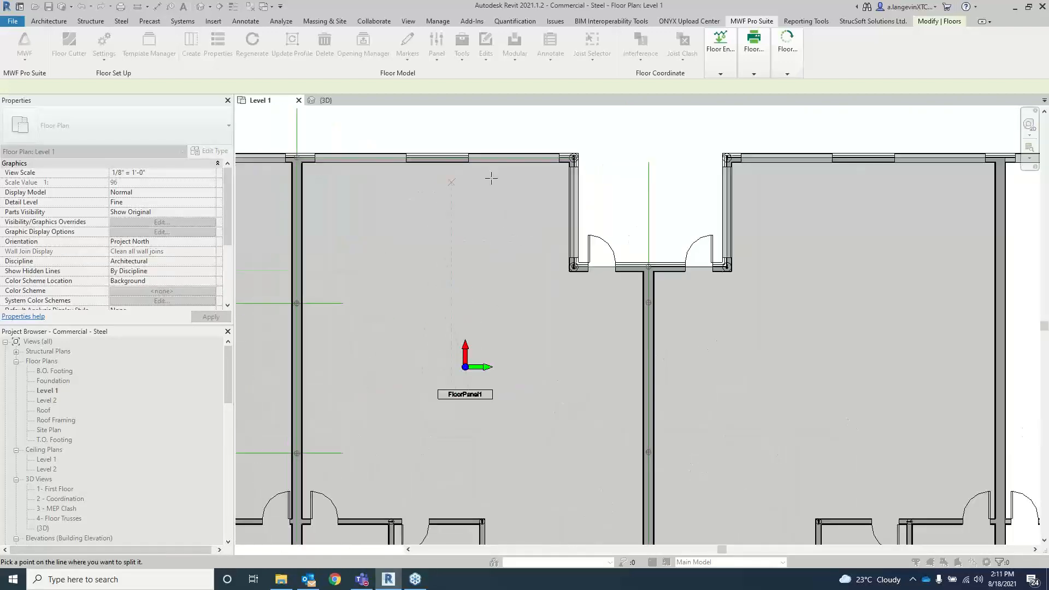
left_click(488, 158)
middle_click_drag(532, 363, 522, 239)
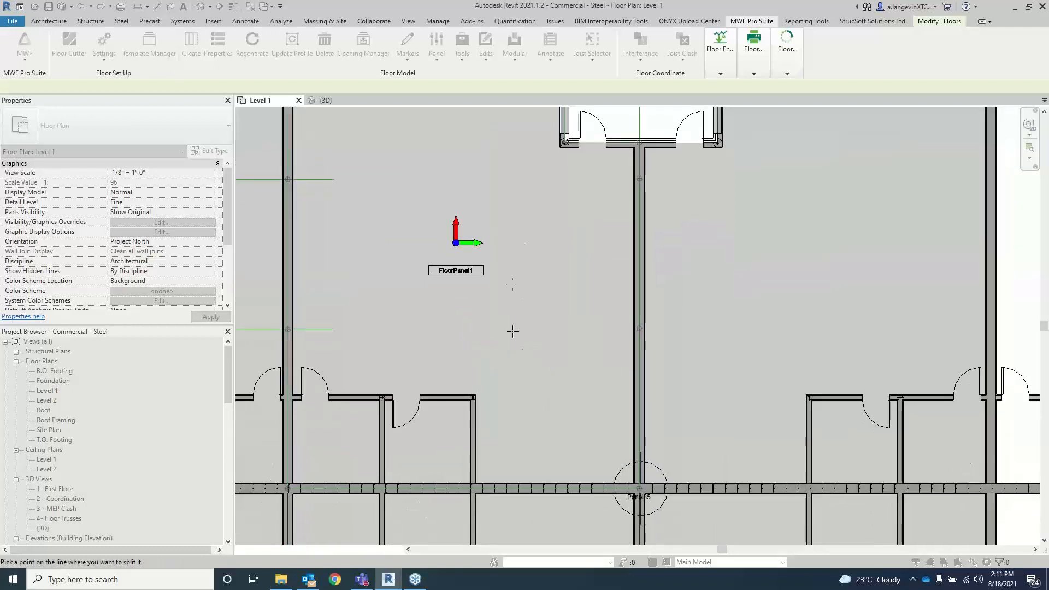
left_click(498, 482)
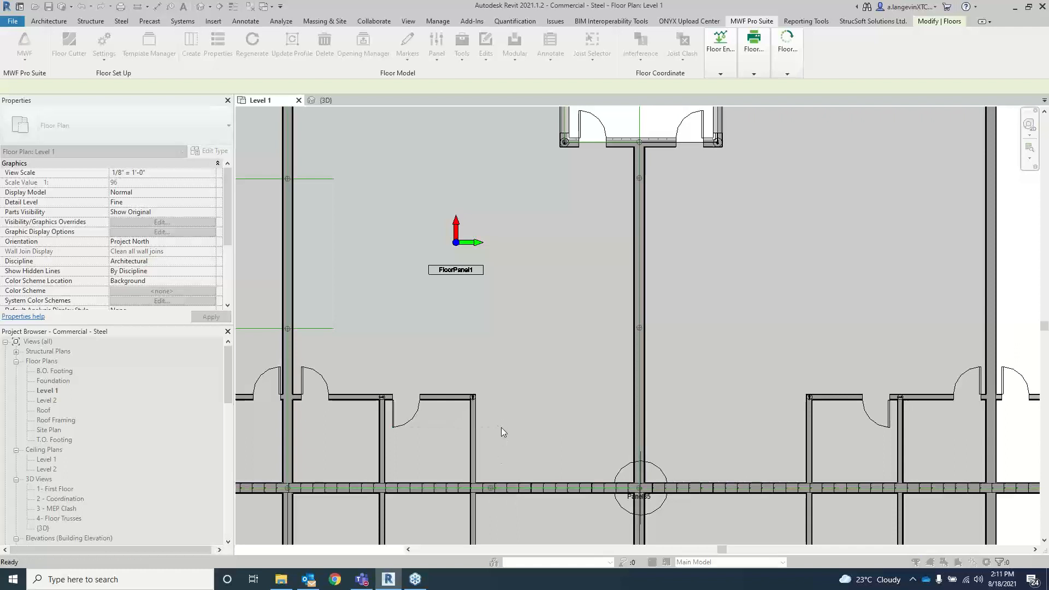
key("Escape")
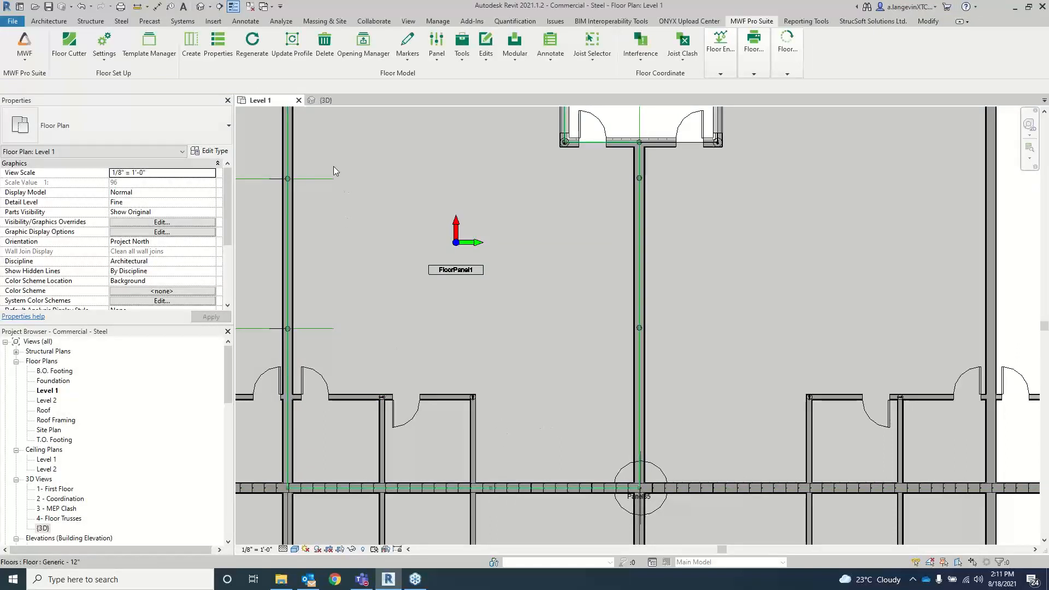
- Align the upper node on the east boundary with the upper node on the west boundary
left_click(928, 20)
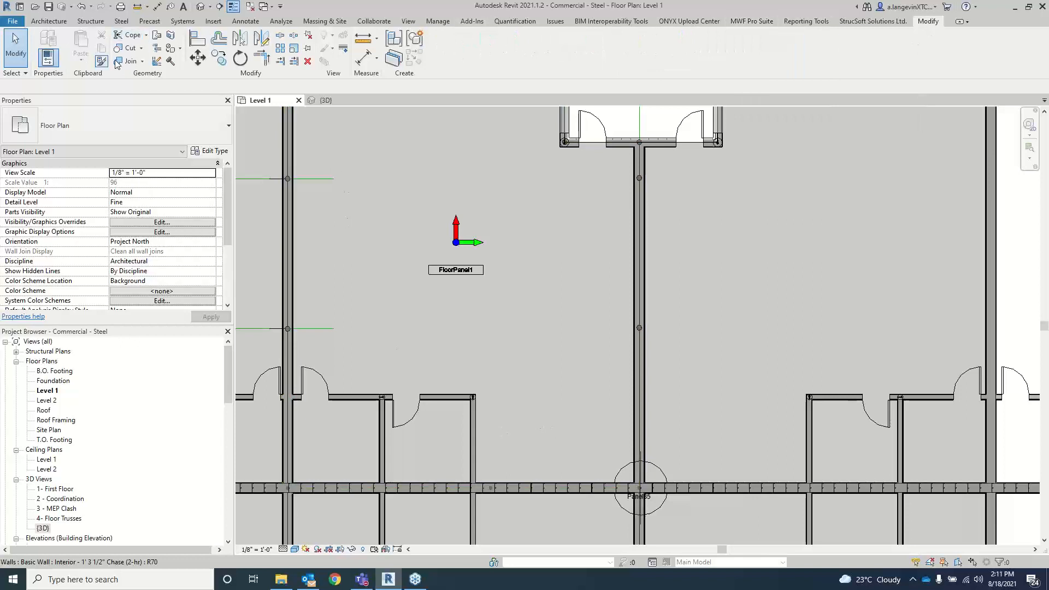
left_click(198, 38)
scroll(282, 164, "up", 5)
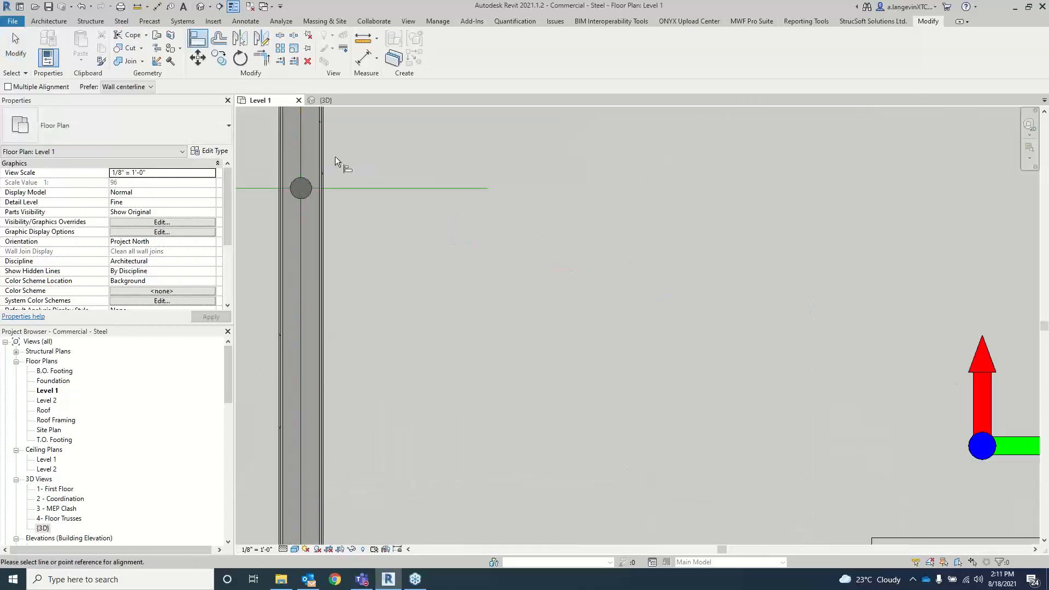
scroll(335, 156, "up", 1)
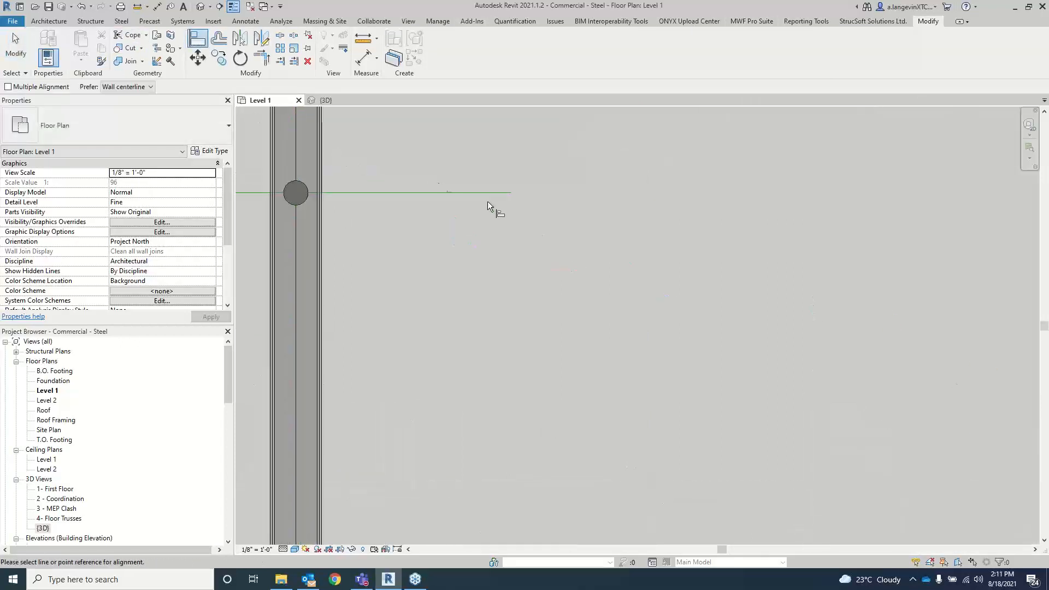
left_click(303, 192)
scroll(305, 193, "down", 2)
scroll(636, 205, "up", 3)
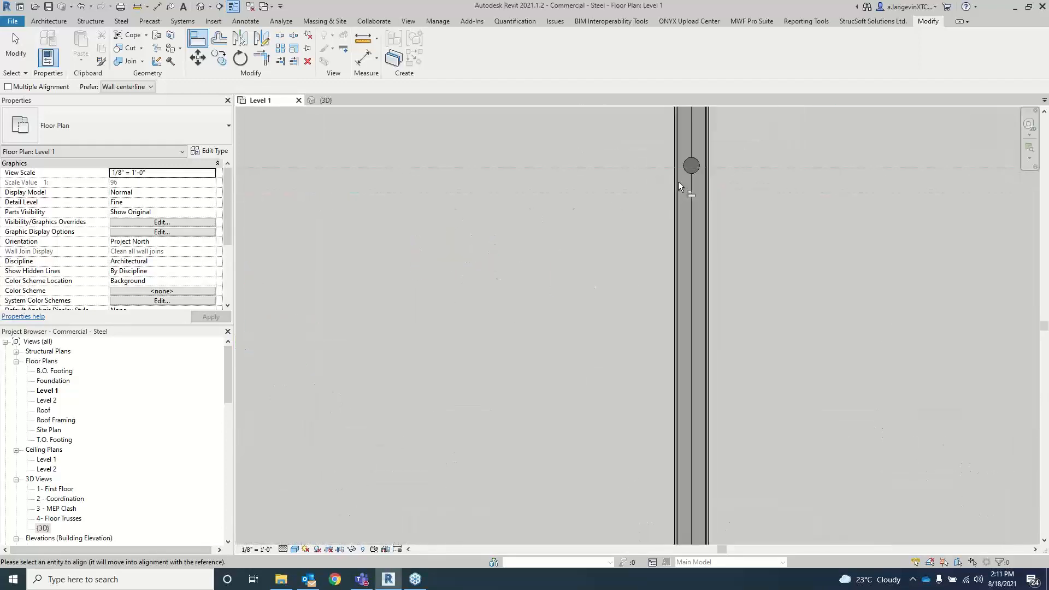
left_click(696, 165)
scroll(457, 176, "down", 5)
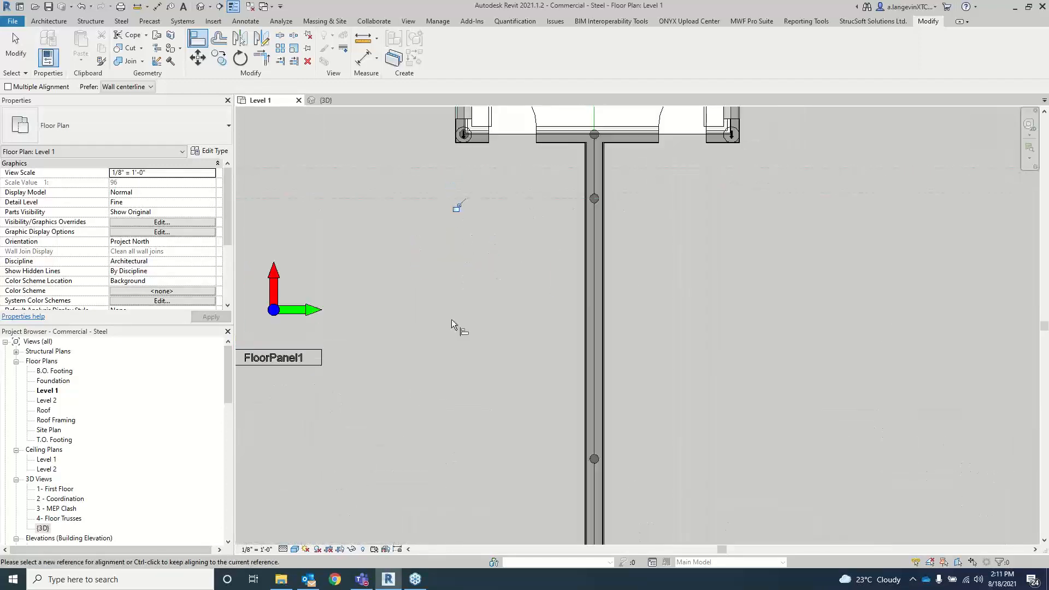
- Align the lower node on the east boundary with the lower node on the west boundary
middle_click_drag(361, 301, 410, 305)
scroll(296, 253, "up", 5)
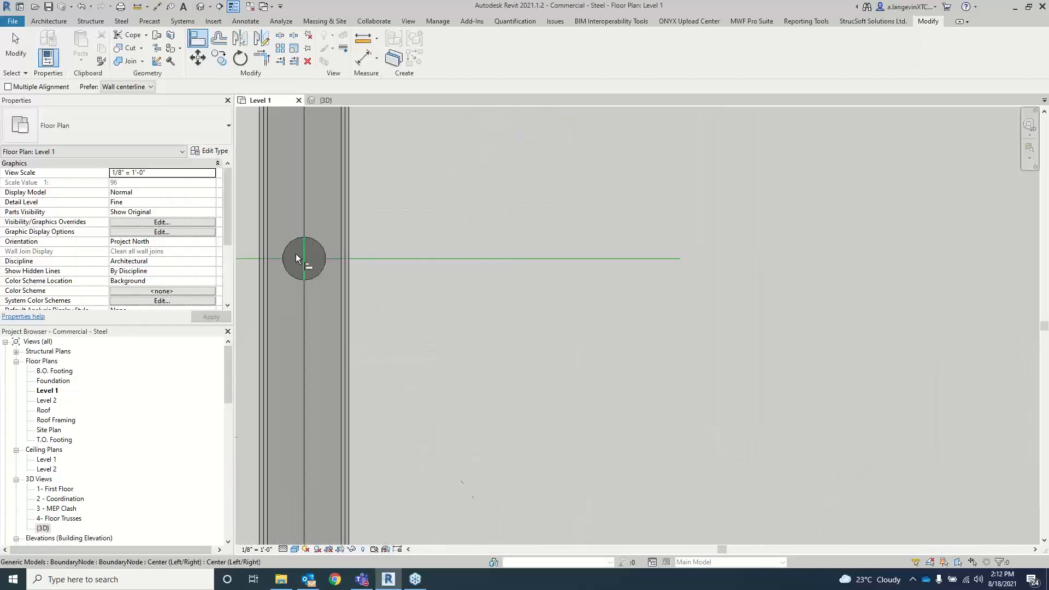
left_click(310, 259)
scroll(310, 260, "down", 2)
middle_click_drag(564, 264, 241, 253)
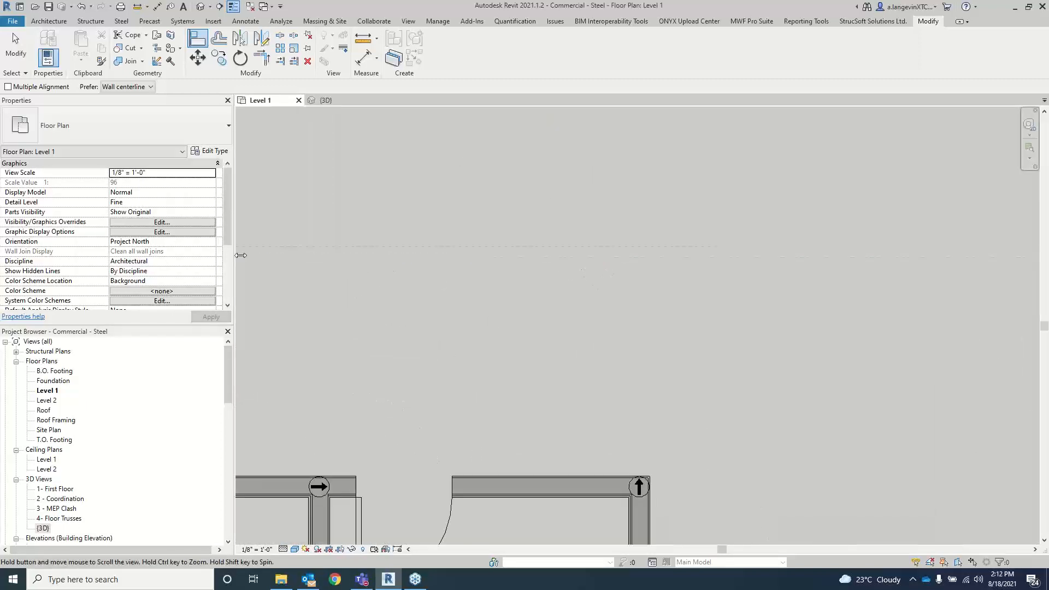
middle_click_drag(845, 261, 398, 272)
left_click(777, 257)
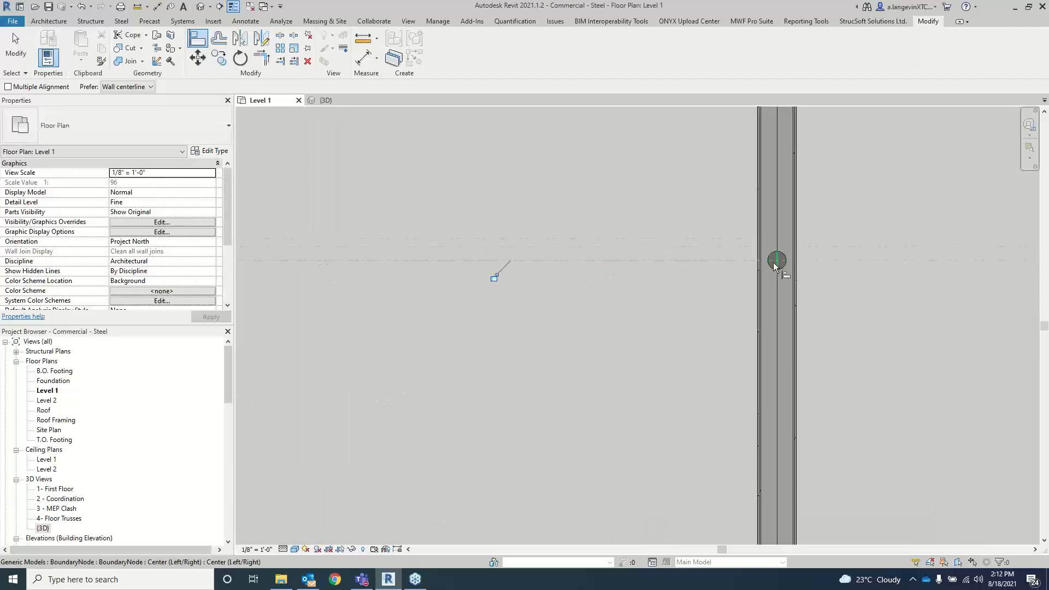
- Align the node on the south boundary vertically with the node on the north boundary, and end the Align command
scroll(550, 241, "down", 3)
middle_click_drag(549, 241, 582, 437)
scroll(582, 437, "down", 1)
middle_click_drag(493, 132, 459, 211)
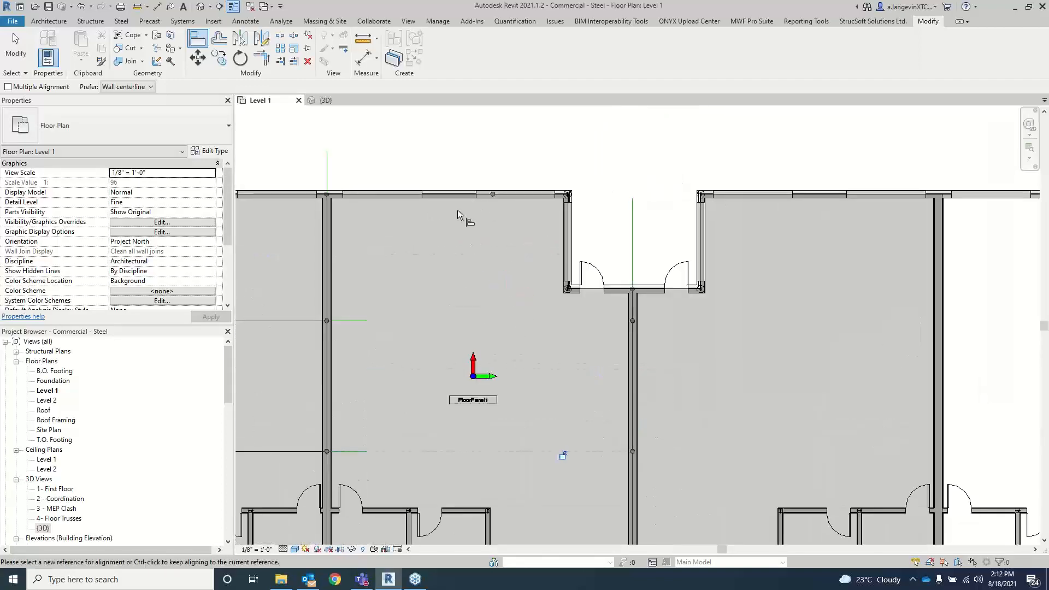
scroll(503, 180, "up", 6)
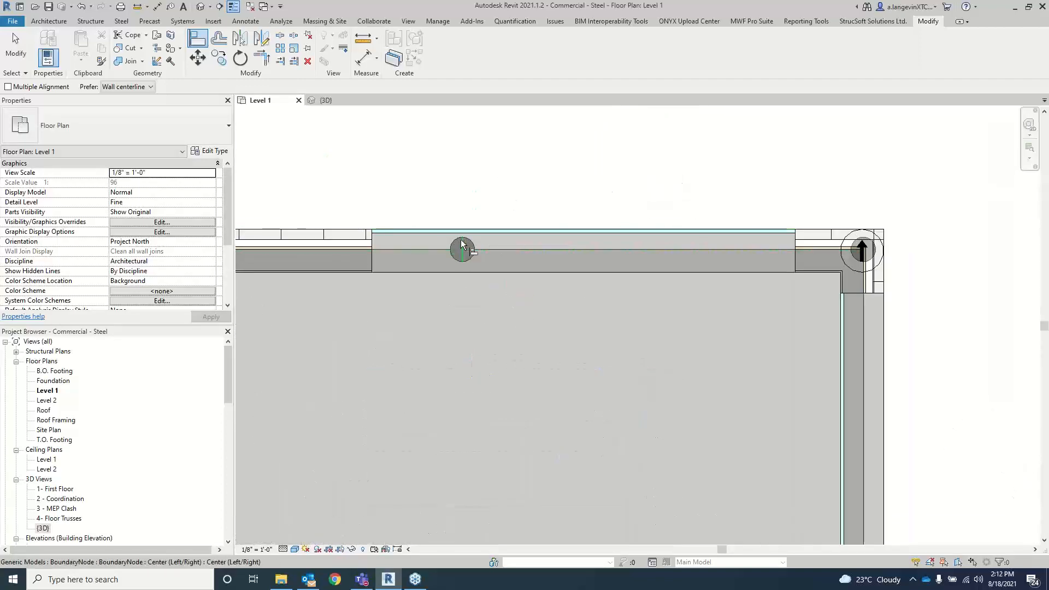
left_click(463, 244)
scroll(478, 284, "down", 5)
middle_click_drag(515, 387, 484, 168)
middle_click_drag(481, 464, 480, 446)
scroll(444, 434, "up", 5)
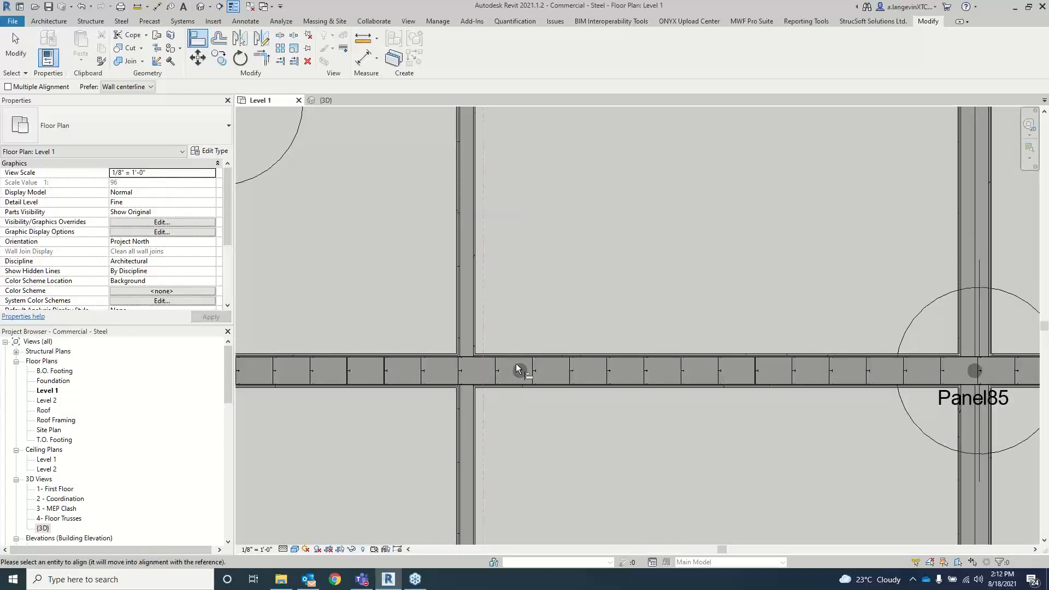
scroll(584, 234, "down", 5)
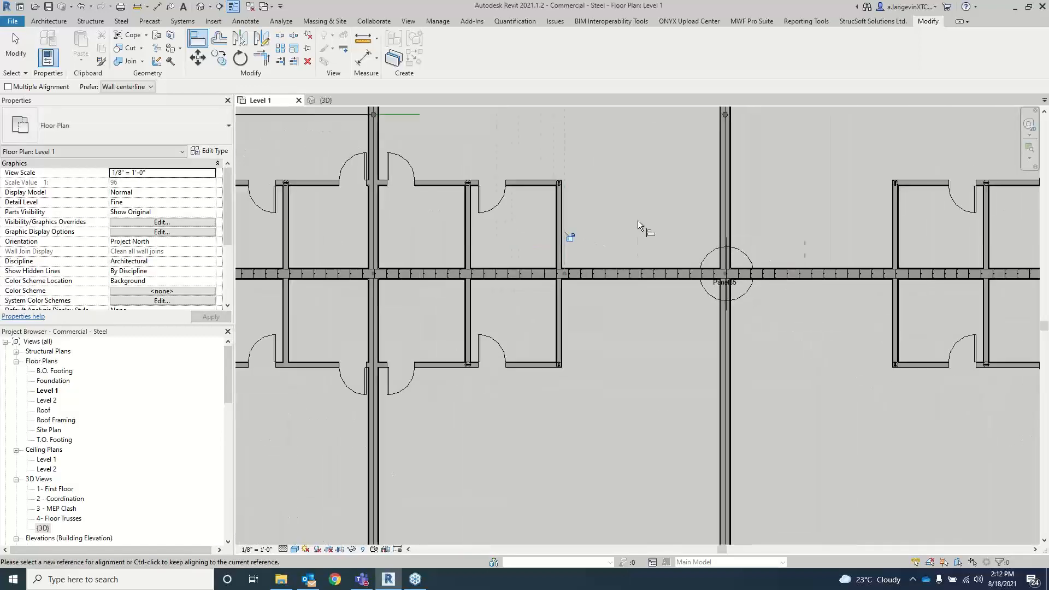
middle_click_drag(638, 225, 590, 506)
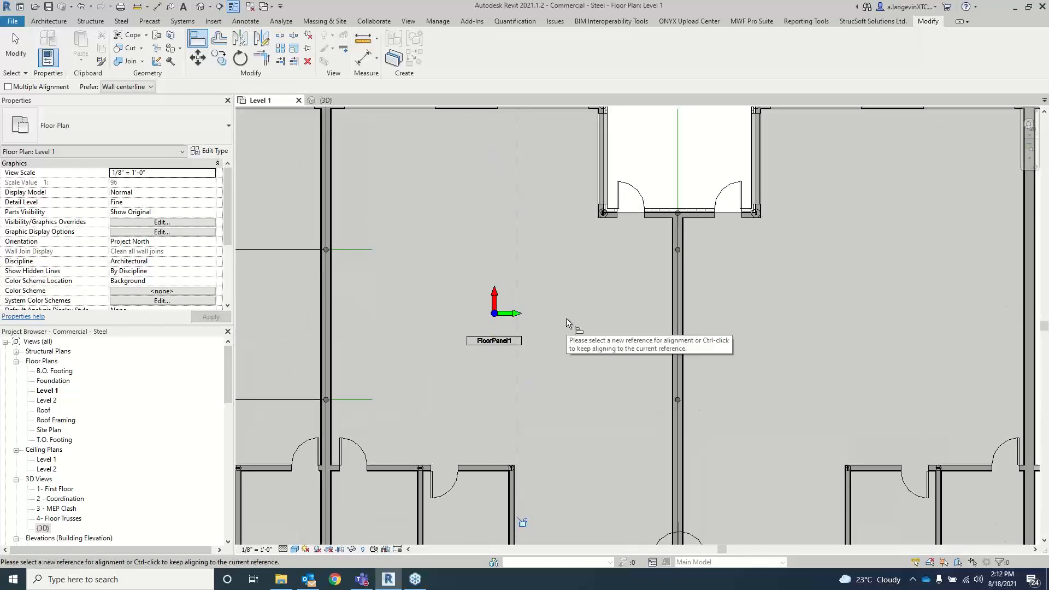
key("Escape")
key("Escape")
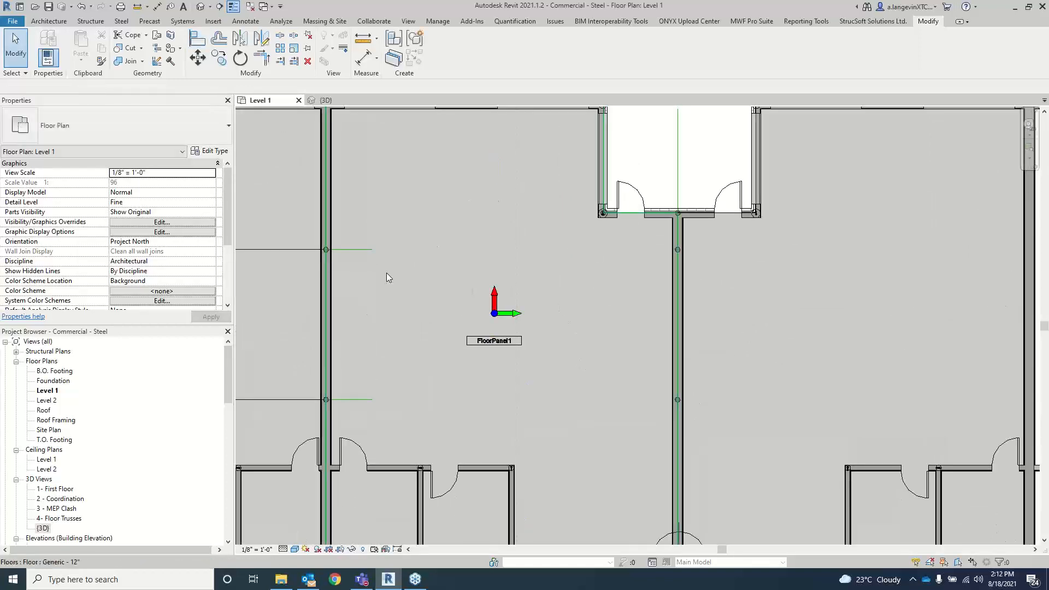
- Split the floor panel between the upper pair of west and east boundary nodes and again between the lower pair
scroll(458, 267, "down", 1)
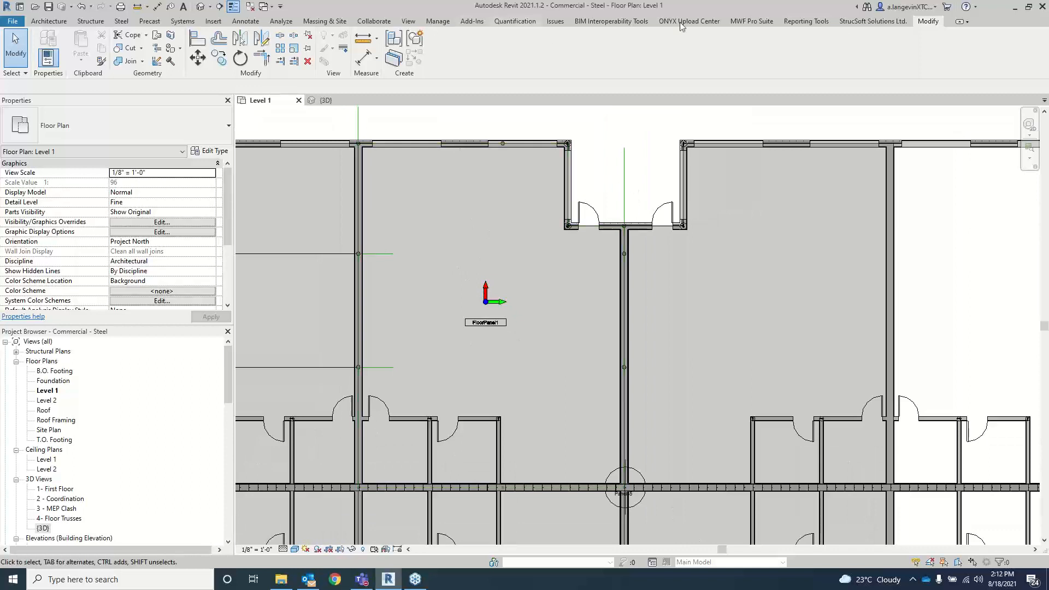
left_click(745, 22)
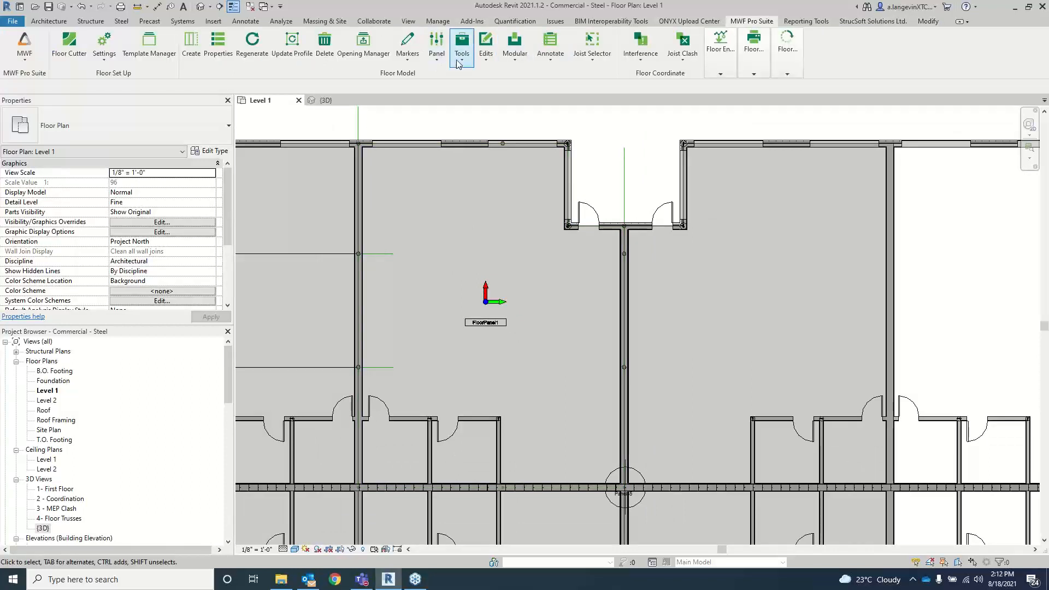
left_click(436, 55)
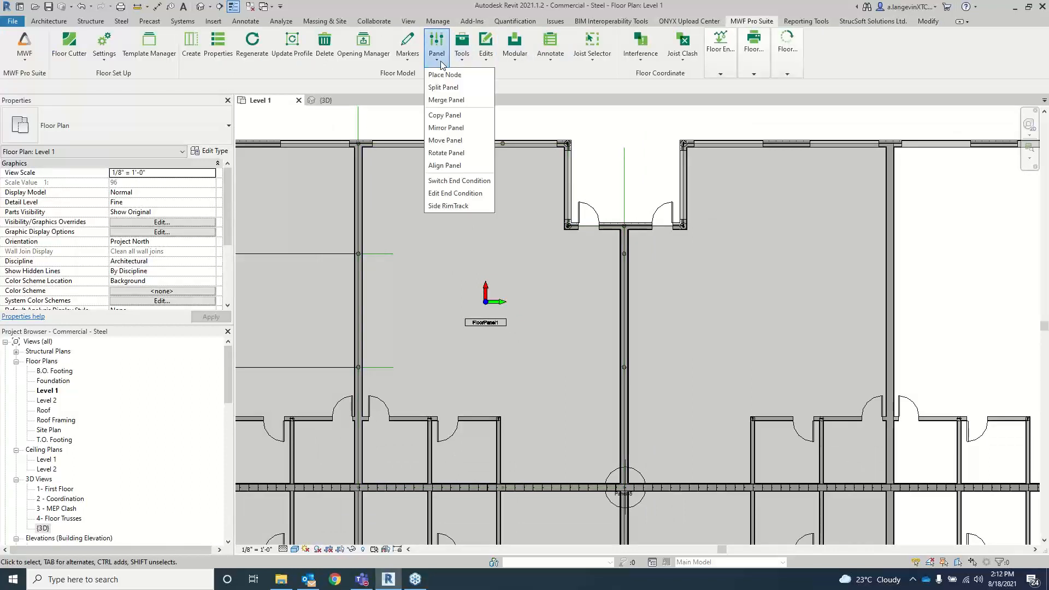
left_click(459, 88)
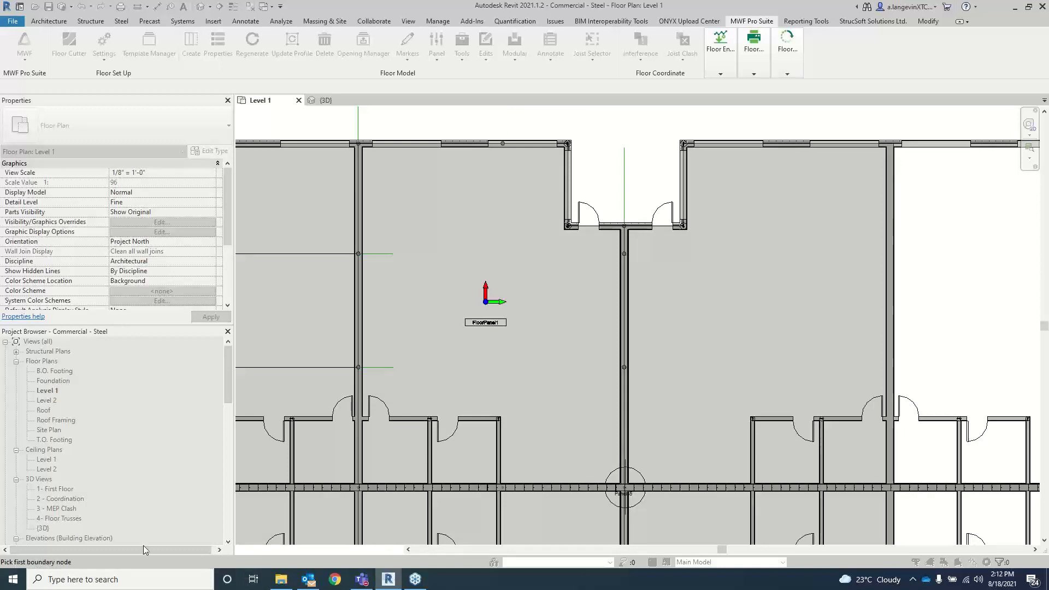
left_click(358, 255)
left_click(623, 255)
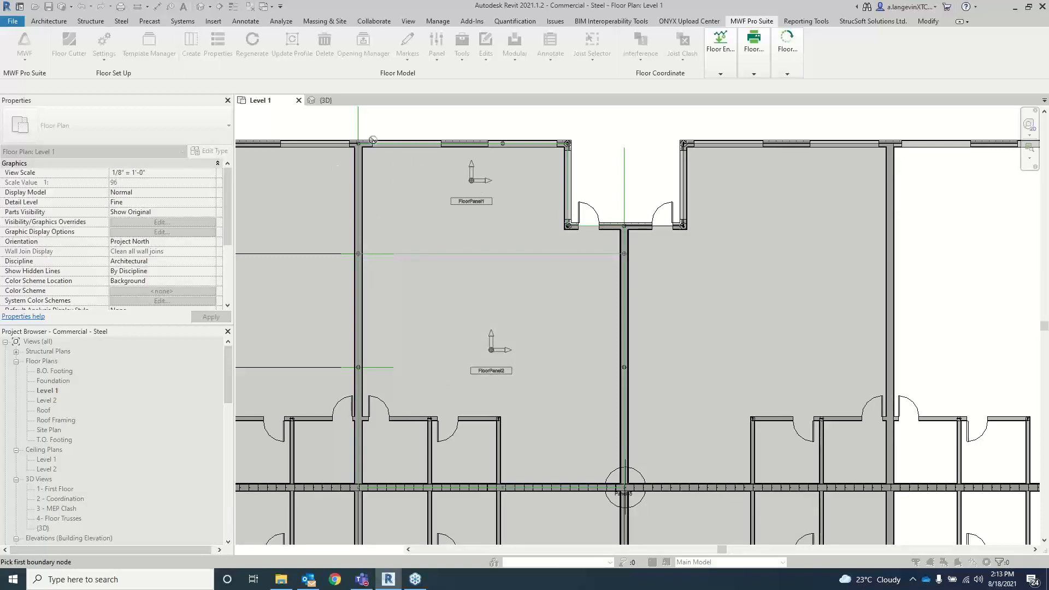
left_click(359, 368)
left_click(624, 367)
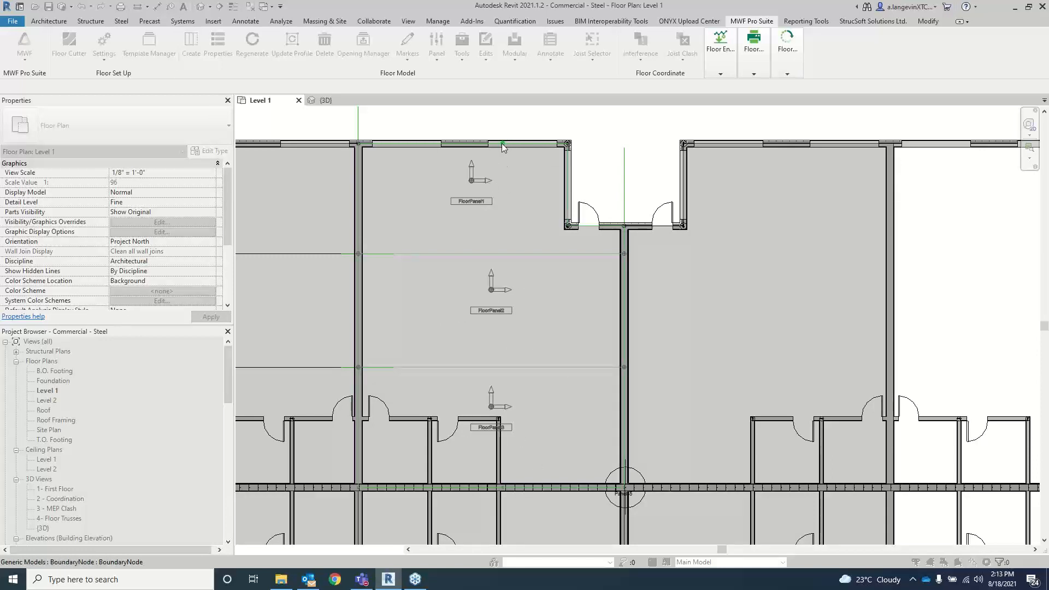
- Try to split straight across all three panels between the north and south boundary nodes
left_click(503, 489)
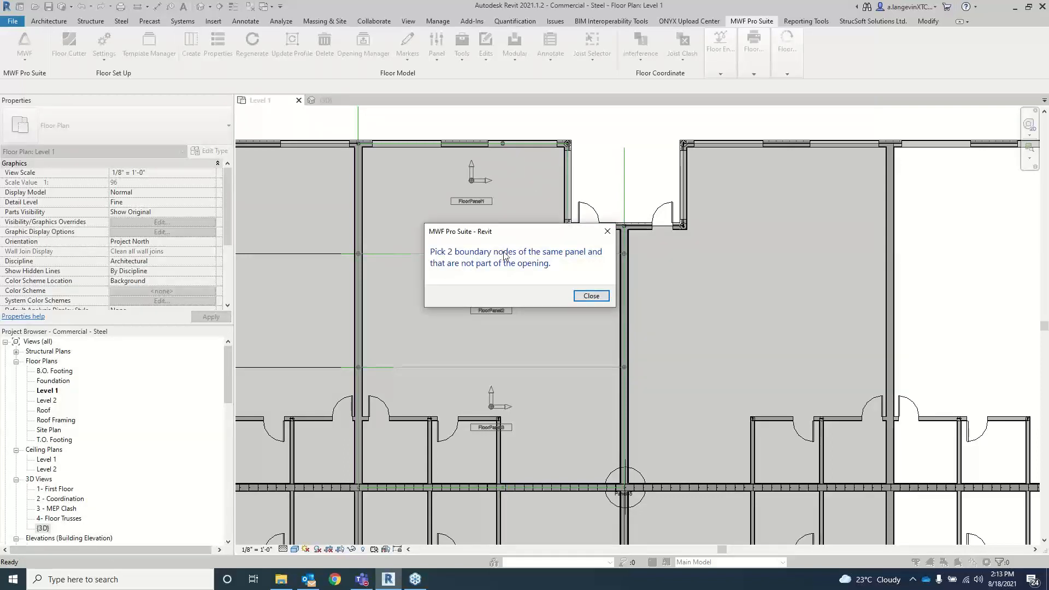
left_click(607, 231)
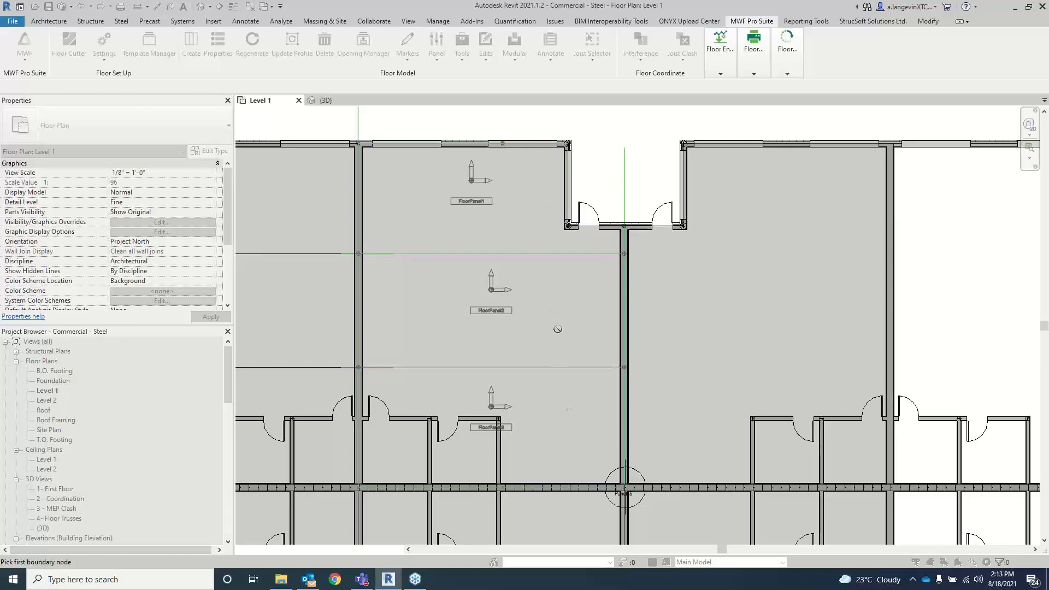
left_click(721, 55)
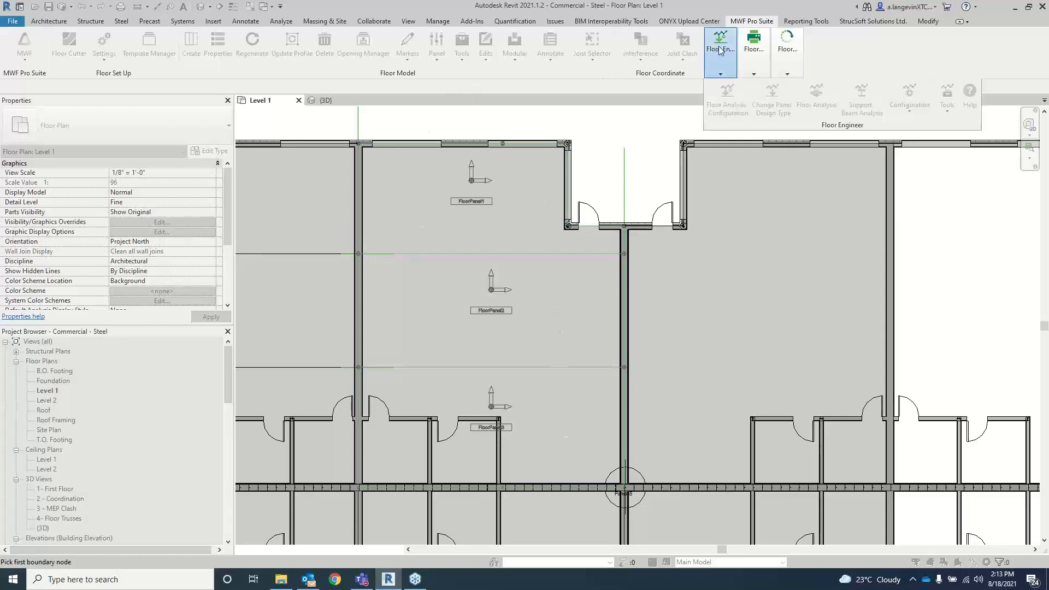
key("Escape")
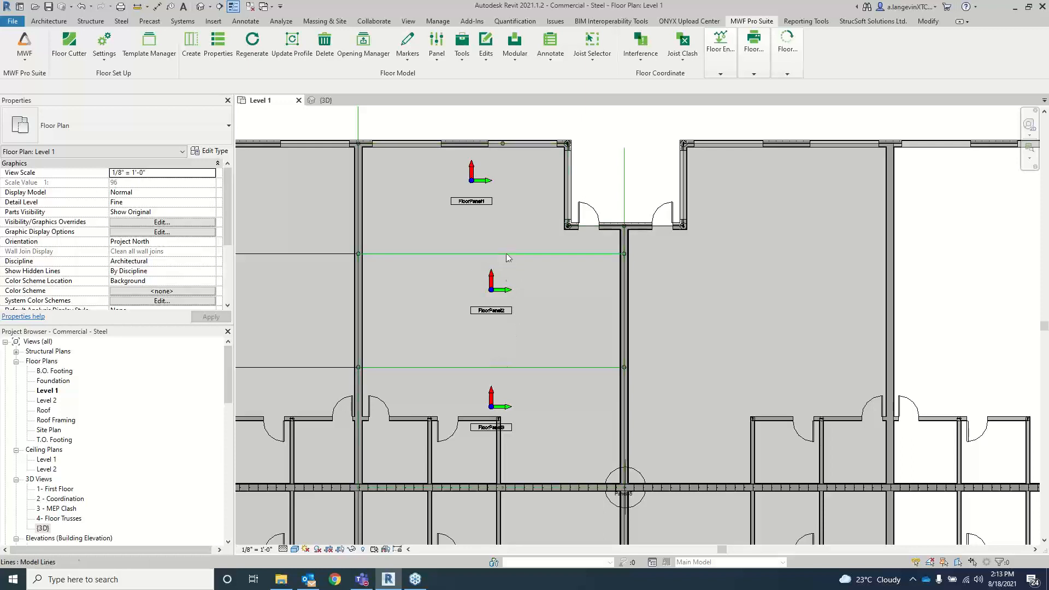
- Place a boundary node on each of the two horizontal split lines, roughly in line with the node on the north boundary
left_click(436, 59)
left_click(447, 75)
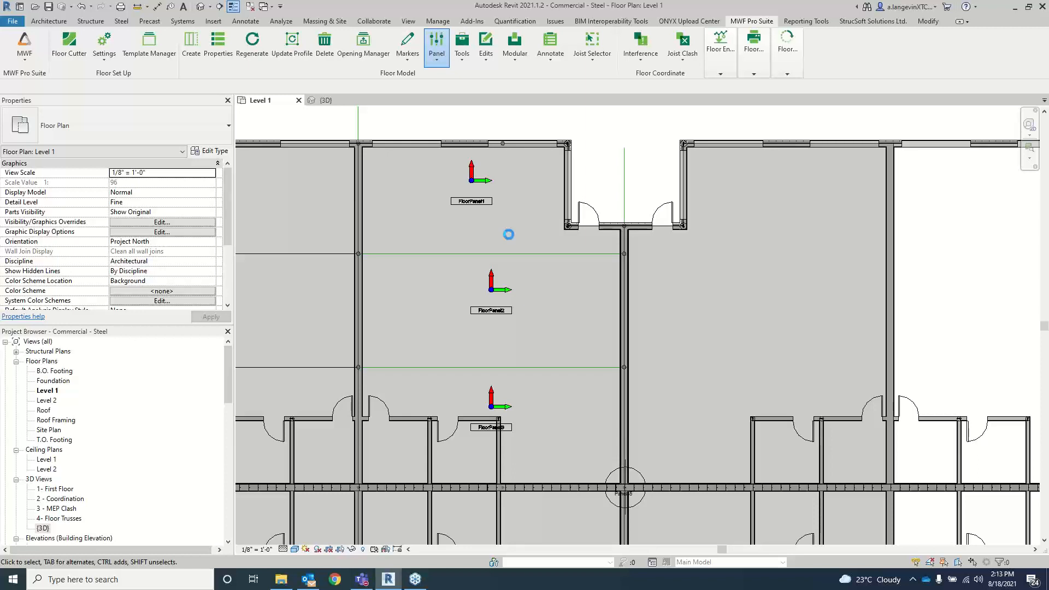
left_click(590, 297)
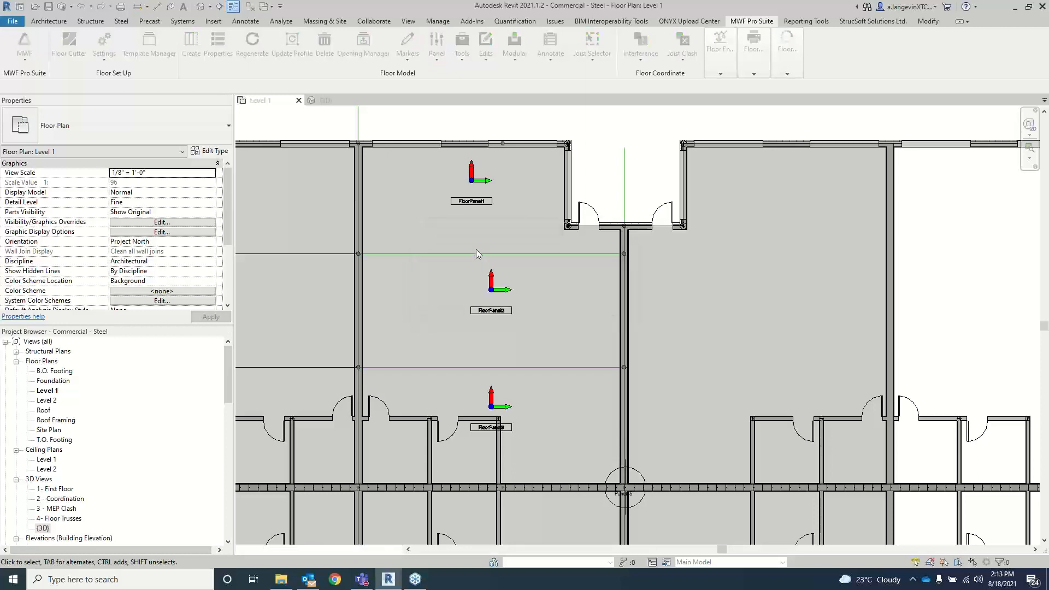
left_click(495, 306)
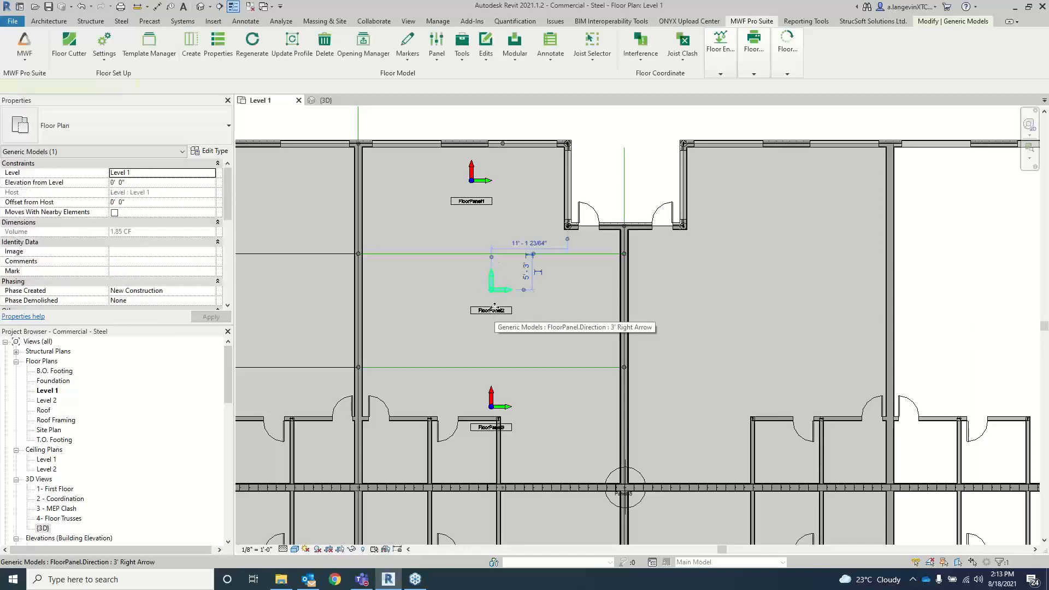
left_click(437, 46)
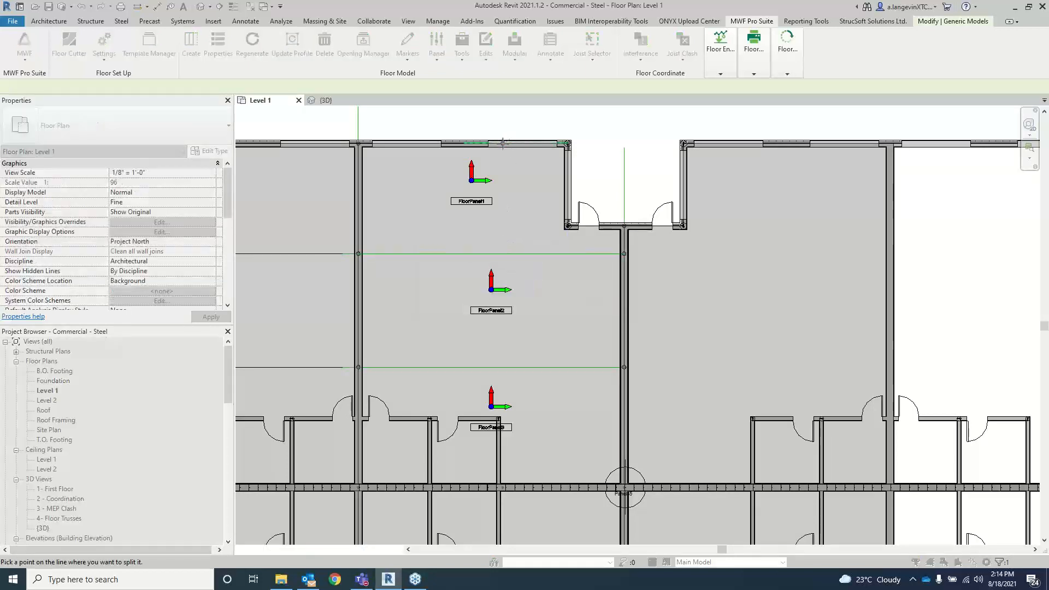
left_click(505, 253)
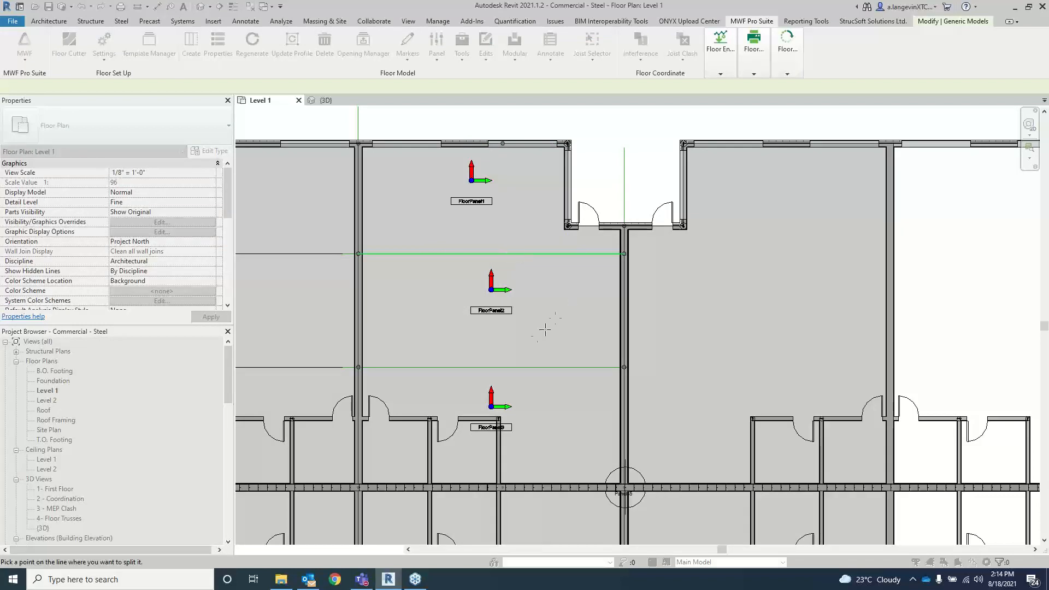
left_click(505, 367)
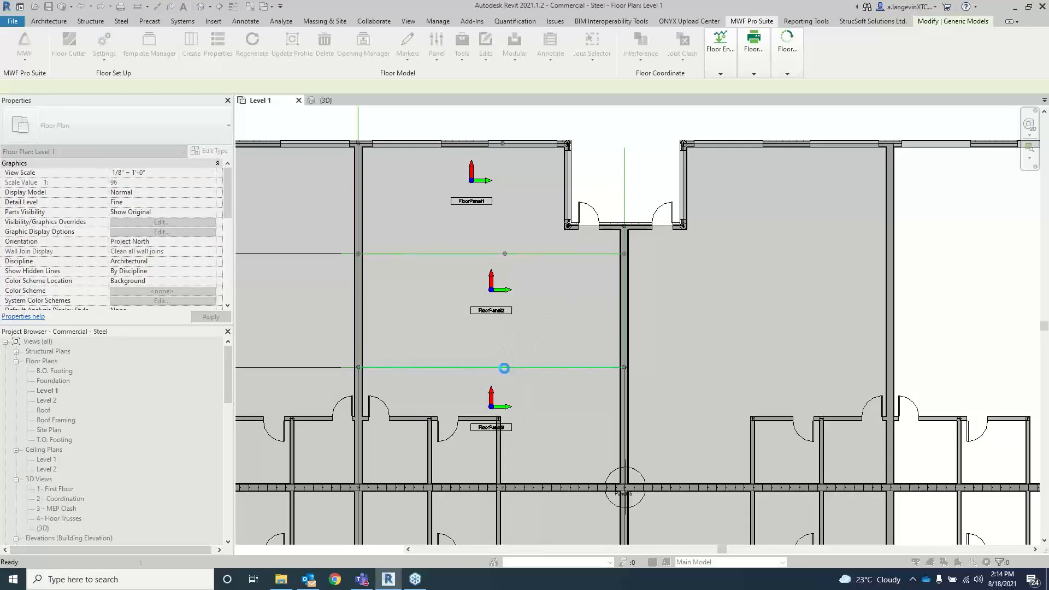
key("Escape")
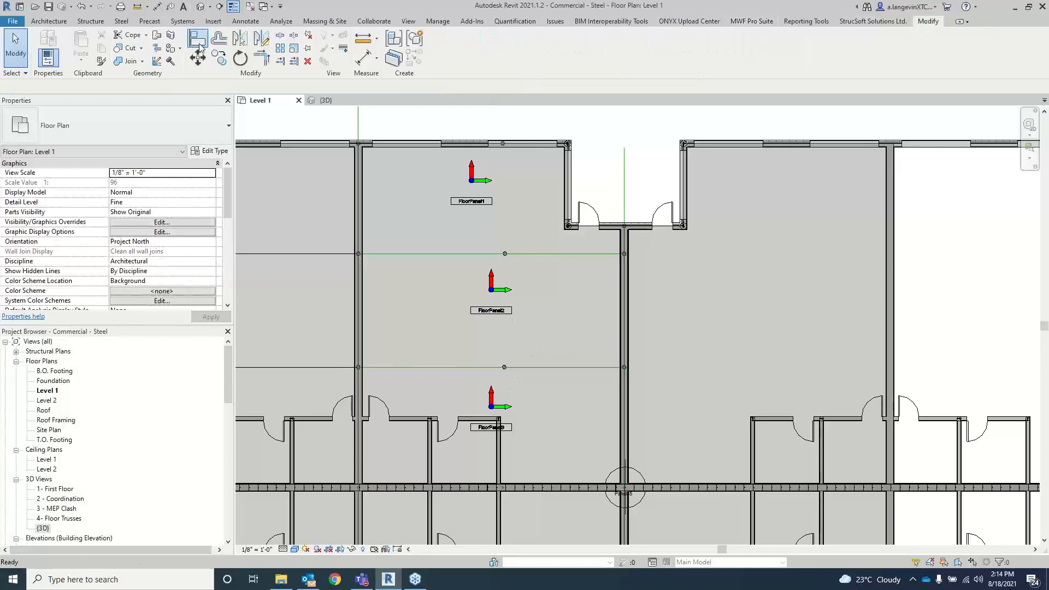
- Align the new node on the upper split line vertically with the node on the north boundary
left_click(197, 37)
scroll(503, 142, "up", 2)
scroll(503, 142, "up", 2)
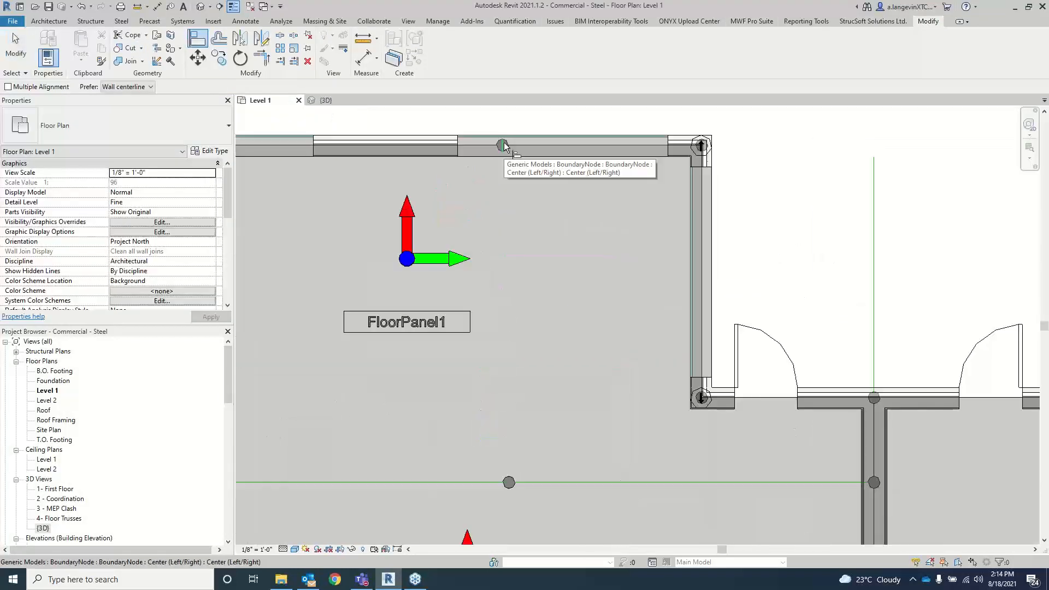
left_click(503, 144)
scroll(510, 487, "down", 3)
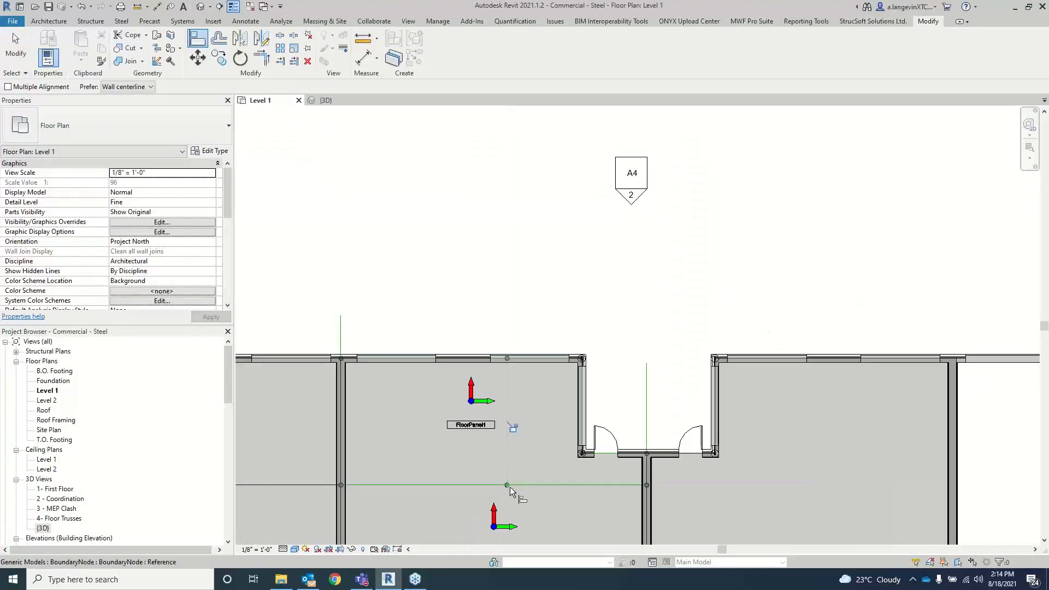
scroll(548, 368, "up", 3)
left_click(534, 274)
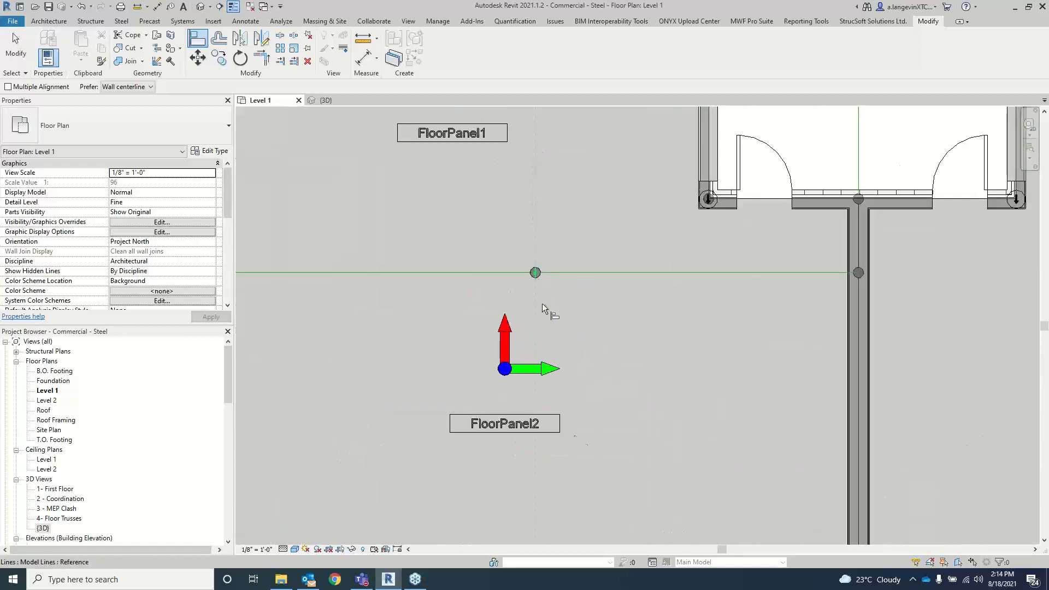
- Align the node on the lower split line vertically with the node above it, and end the Align command
middle_click_drag(575, 408, 563, 287)
left_click(527, 454)
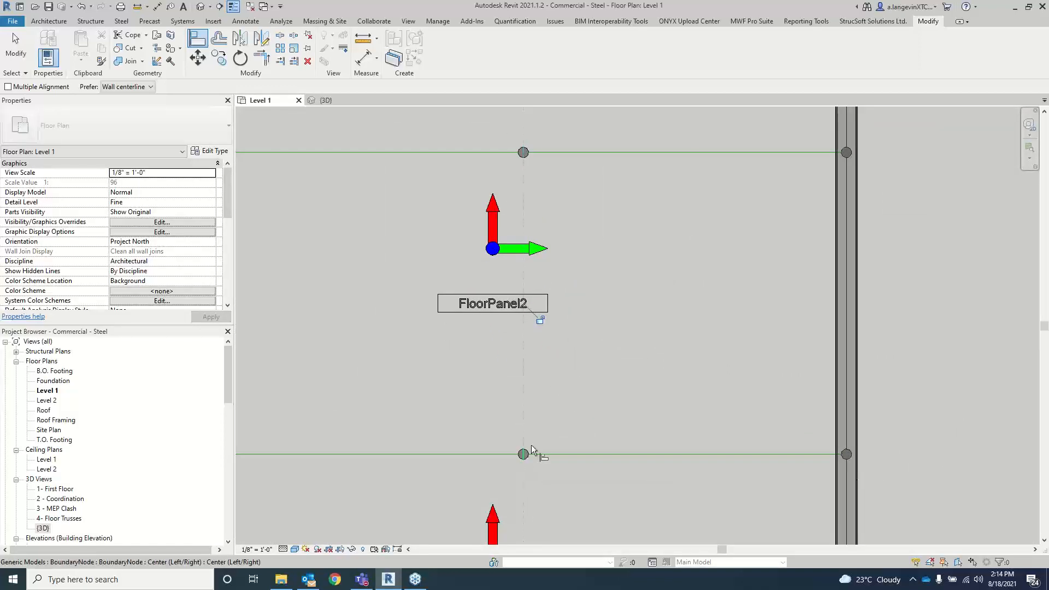
scroll(592, 388, "down", 3)
key("Escape")
key("Escape")
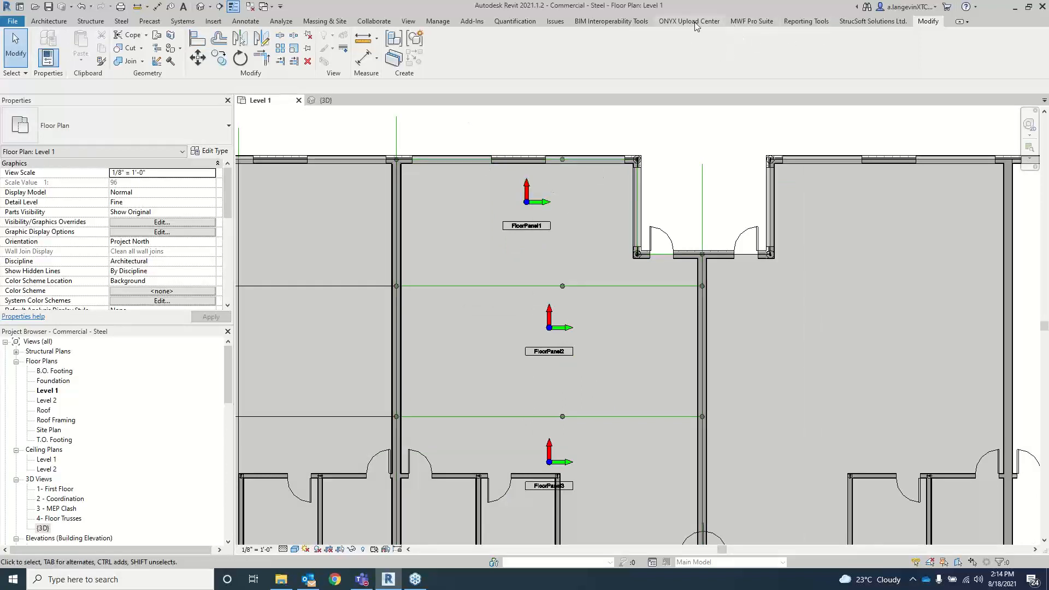
- Split FloorPanel1 from the north boundary node to the upper inner node, and FloorPanel2 between the two inner nodes
left_click(752, 21)
left_click(437, 60)
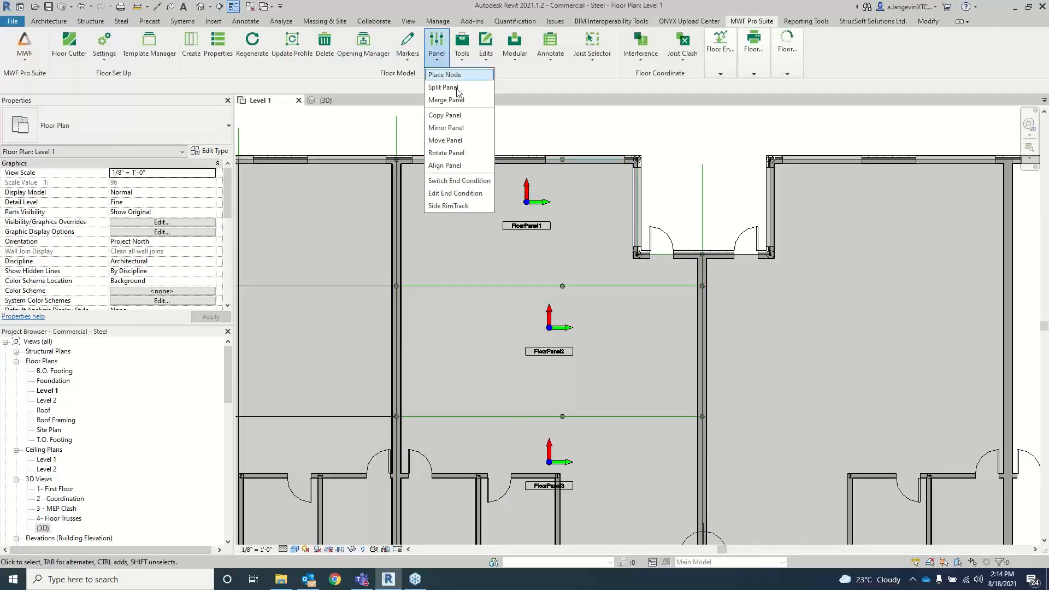
left_click(453, 89)
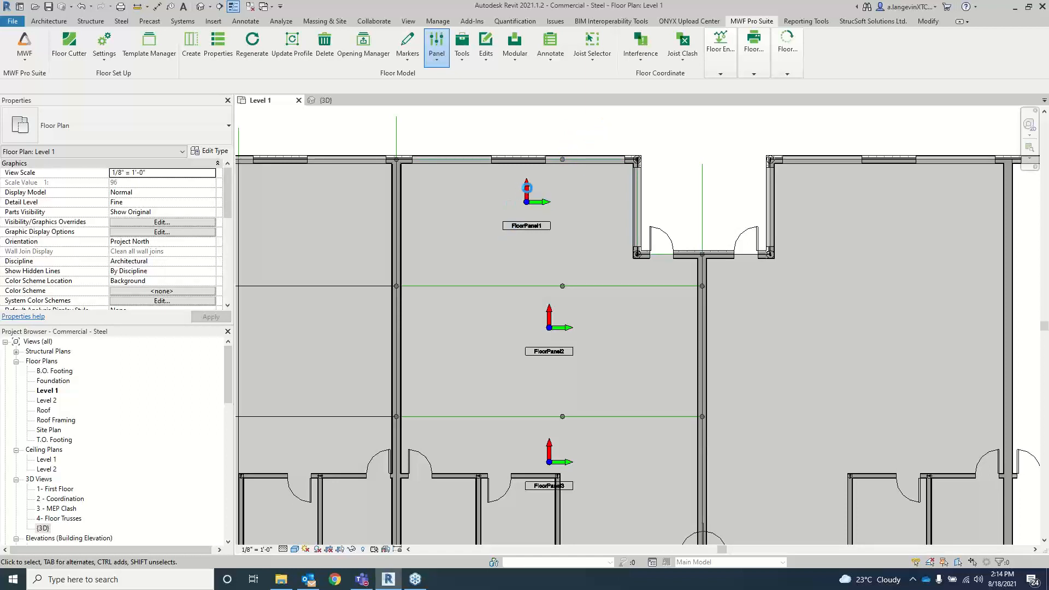
left_click(563, 159)
left_click(563, 286)
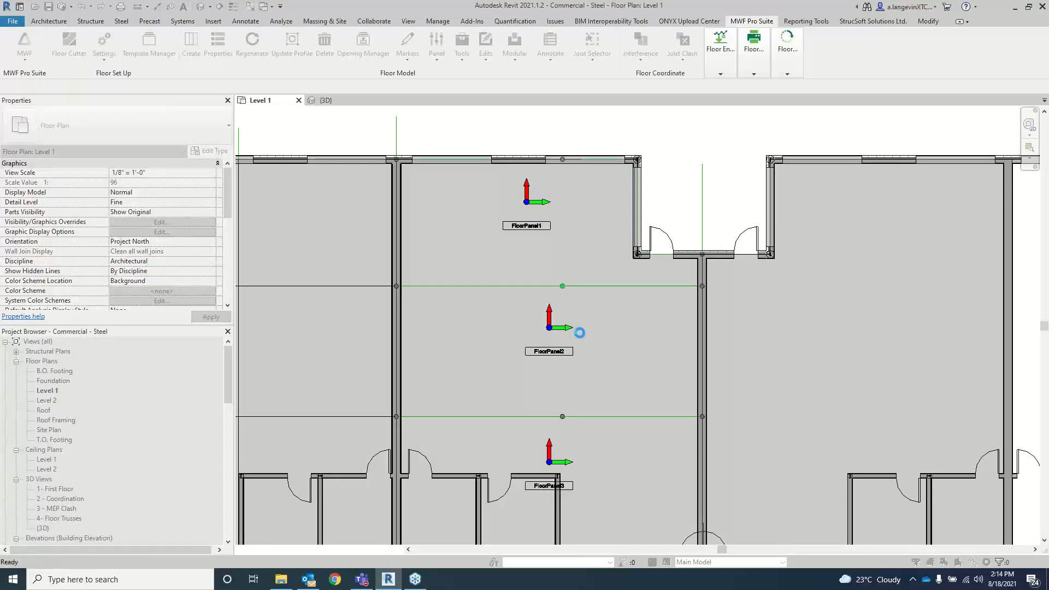
left_click(563, 286)
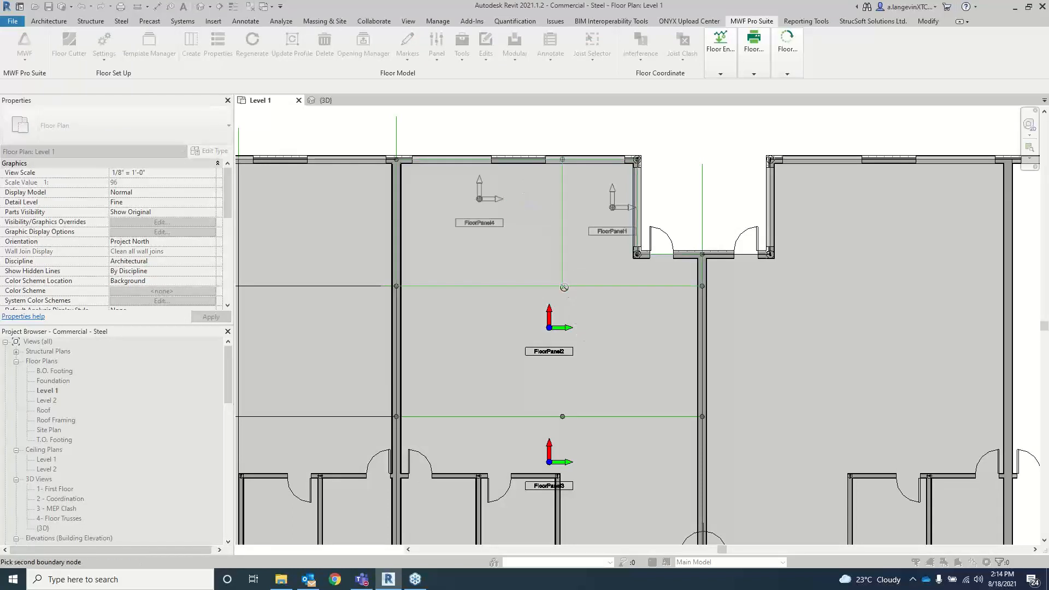
left_click(562, 416)
- Split FloorPanel3 from the lower inner node to the south boundary node, and end panel splitting
middle_click_drag(623, 457, 603, 336)
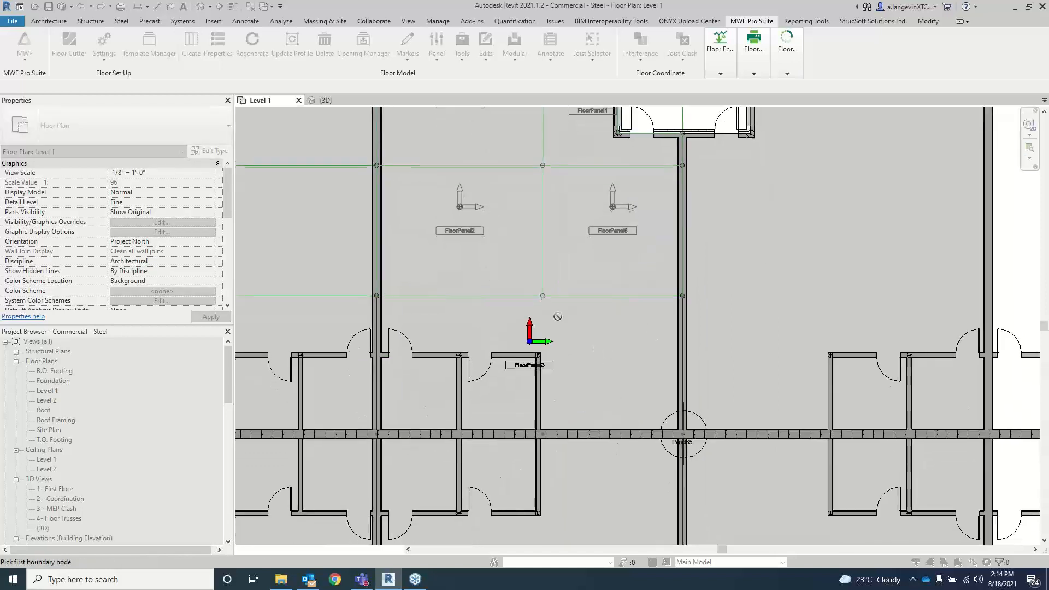
left_click(543, 297)
left_click(543, 435)
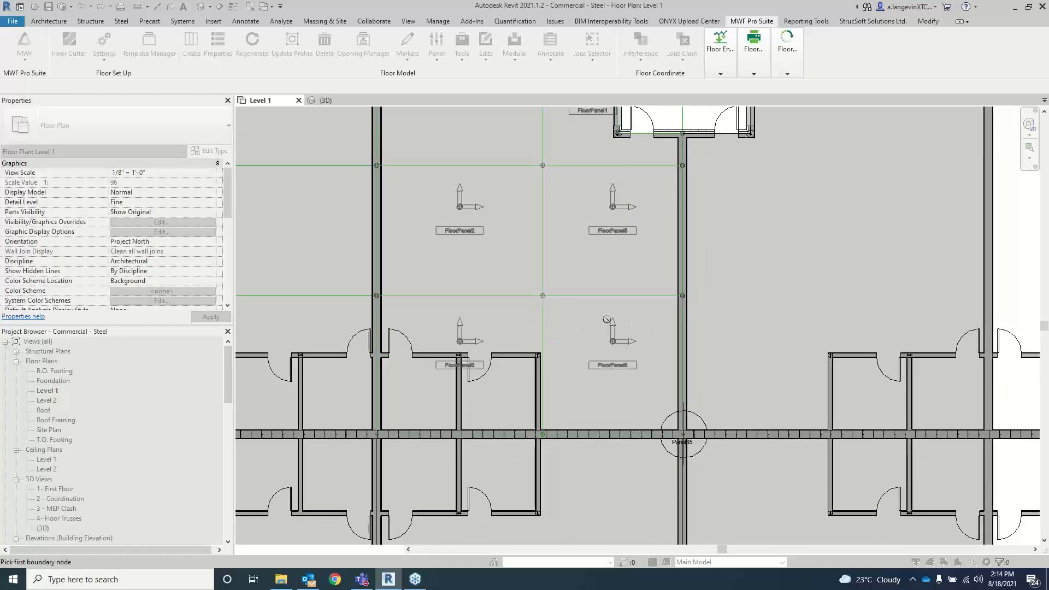
key("Escape")
- Regenerate the framing of all six floor panels in the unit by selecting their direction markers
scroll(563, 227, "down", 1)
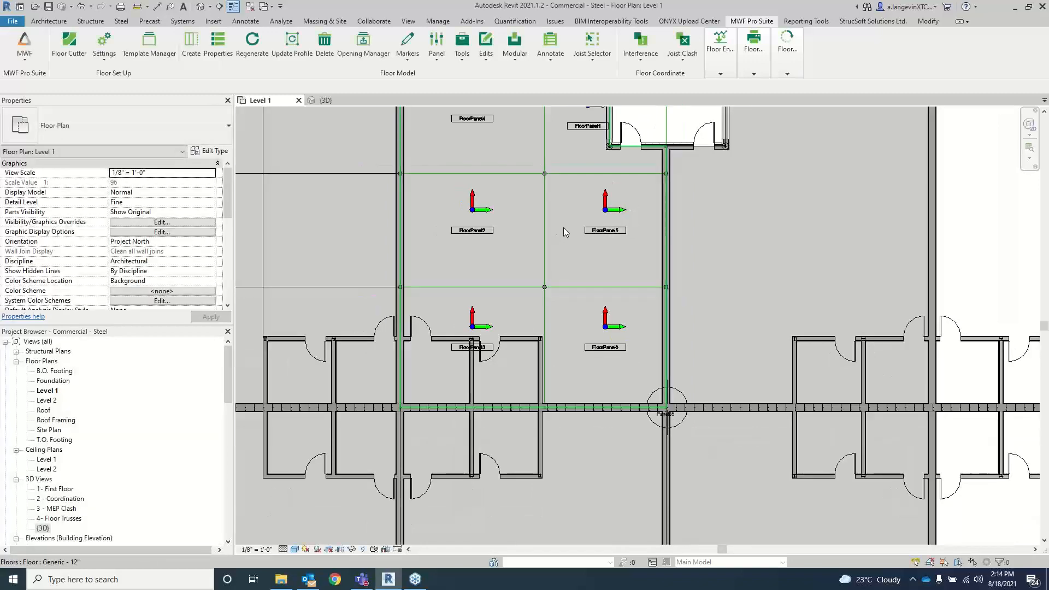
scroll(563, 227, "down", 1)
middle_click_drag(564, 227, 565, 268)
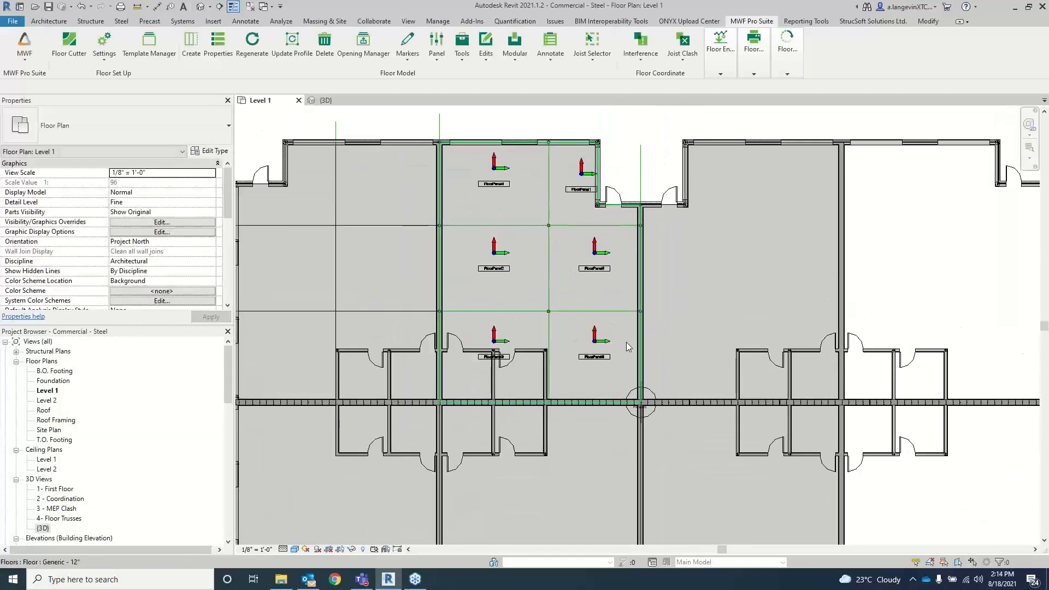
left_click(596, 339)
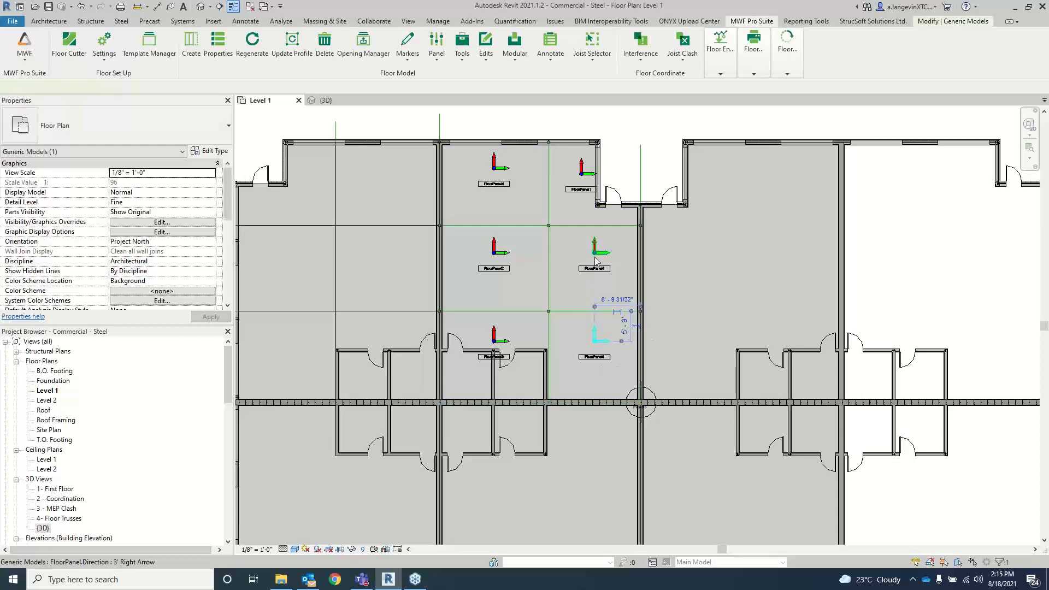
left_click(595, 256, "ctrl")
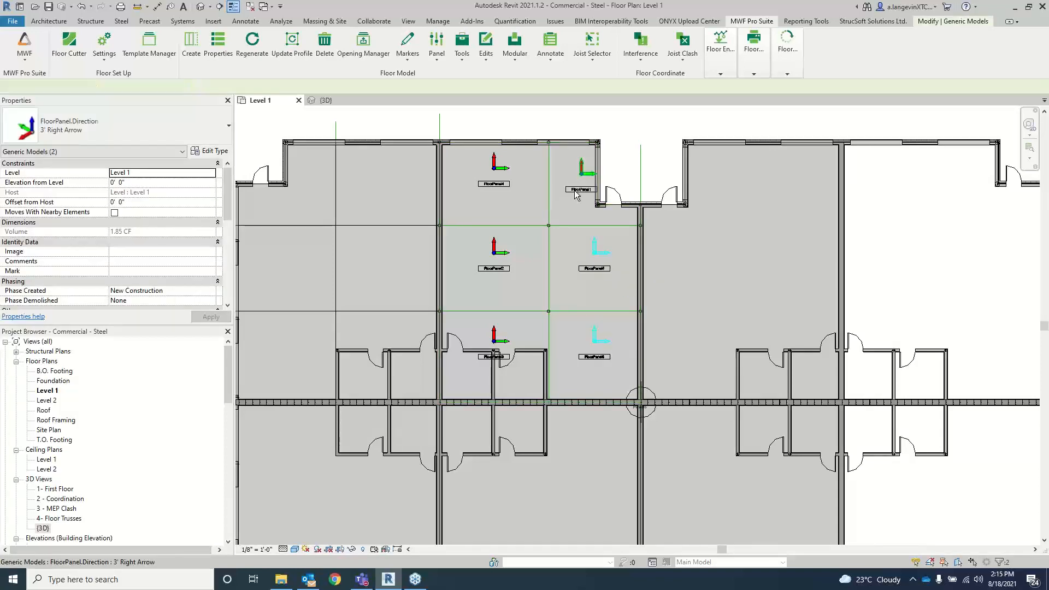
left_click(584, 170, "ctrl")
left_click(496, 164, "ctrl")
left_click(497, 248, "ctrl")
left_click(496, 338, "ctrl")
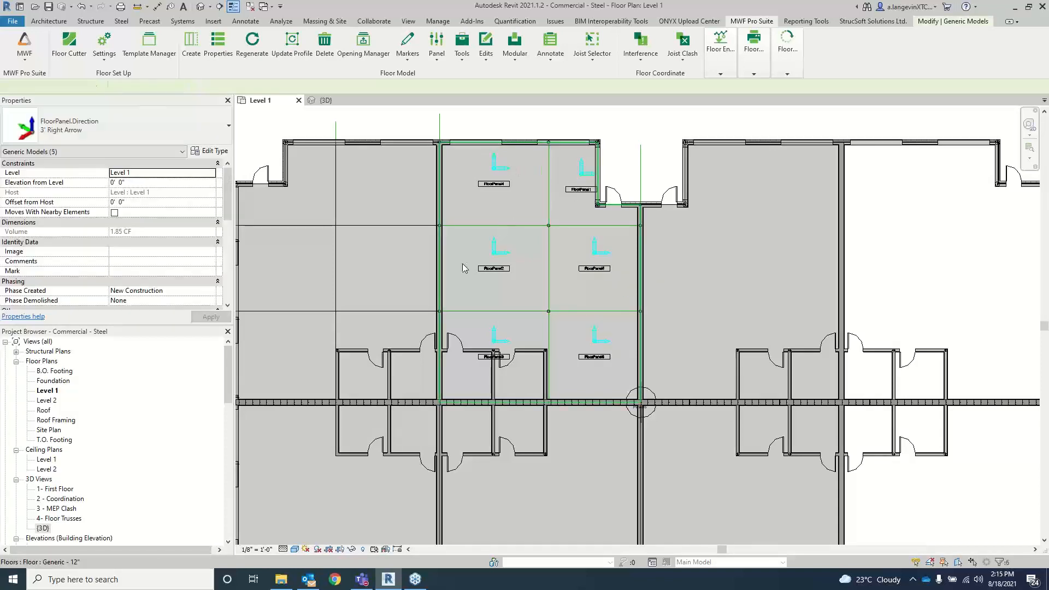
left_click(252, 44)
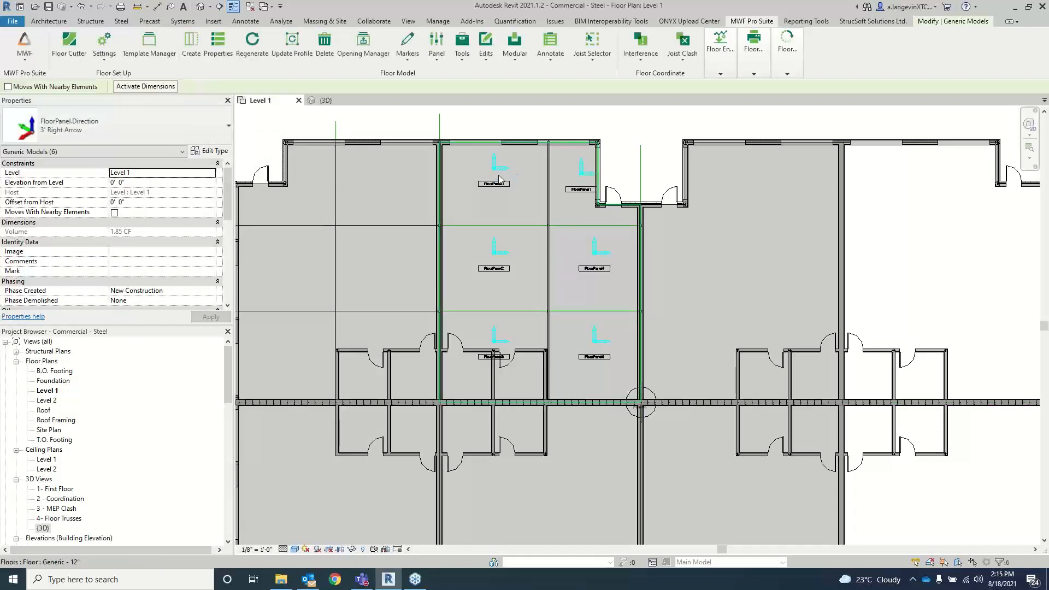
- Temporarily hide the unit's Generic - 12" floor in the 3D view so that only the panel framing shows
scroll(518, 193, "up", 2)
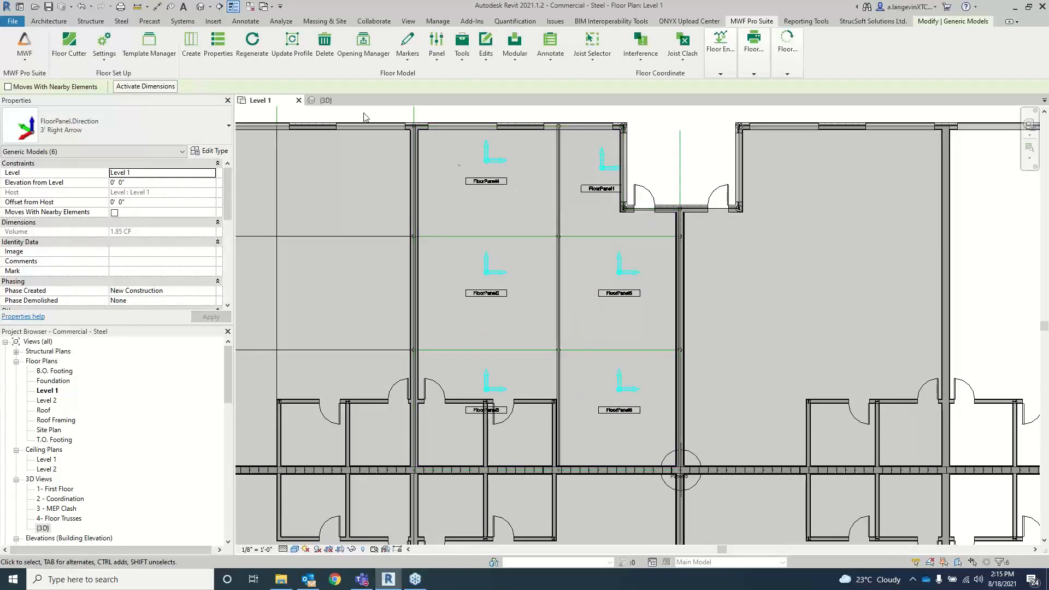
left_click(521, 198)
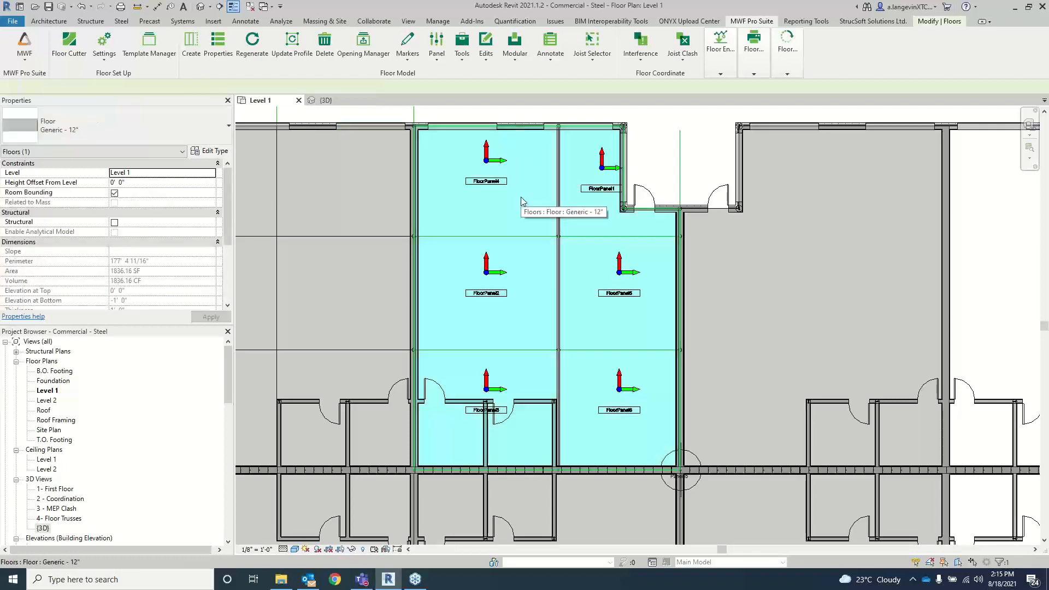
key("ctrl+Tab")
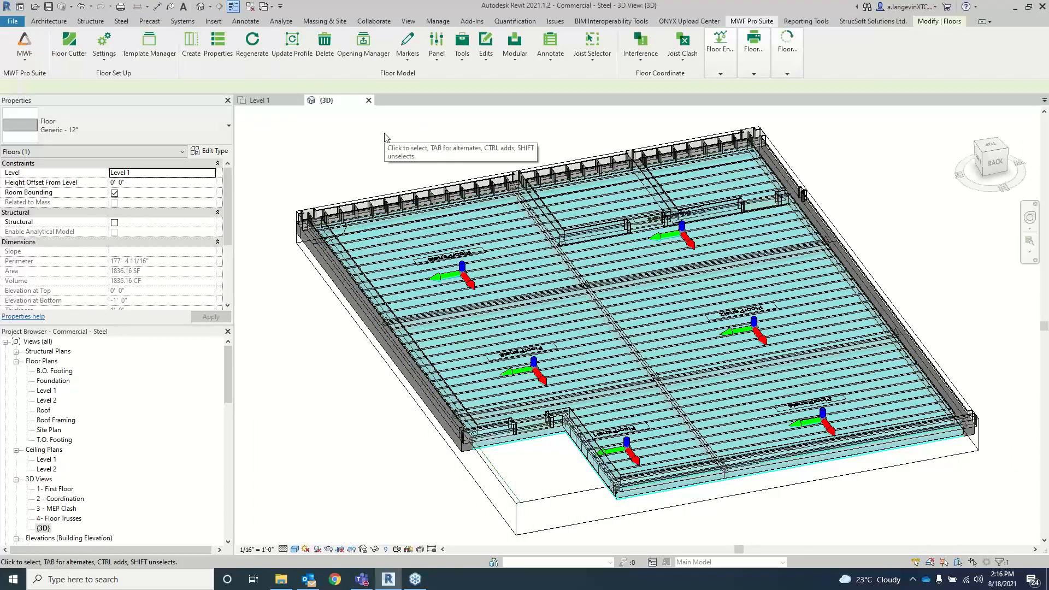
key("h")
key("h")
- Examine the joists and tracks of the six panels in 3D, especially along the splits between them
scroll(710, 345, "up", 2)
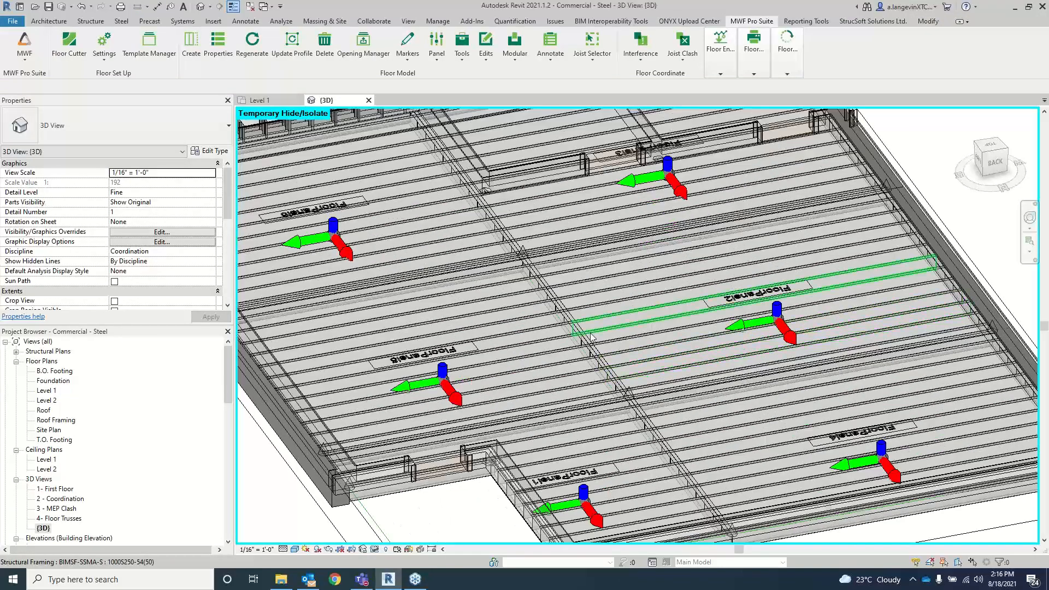
middle_click_drag(592, 337, 679, 415, "shift")
middle_click_drag(836, 397, 596, 230)
middle_click_drag(949, 322, 386, 276)
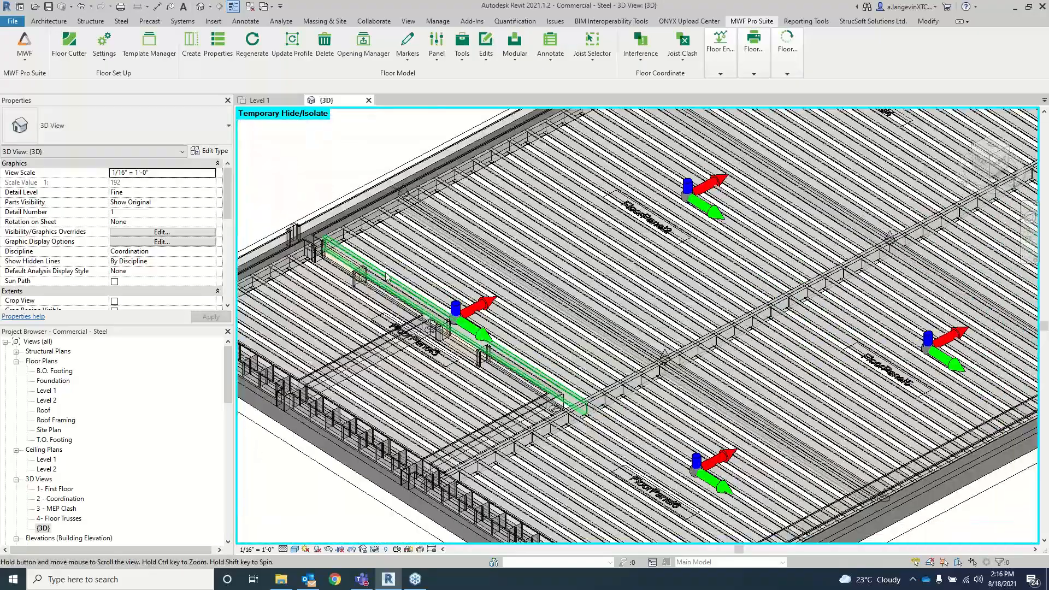
scroll(706, 264, "down", 2)
middle_click_drag(830, 301, 874, 328, "shift")
middle_click_drag(823, 239, 677, 267)
scroll(678, 266, "up", 2)
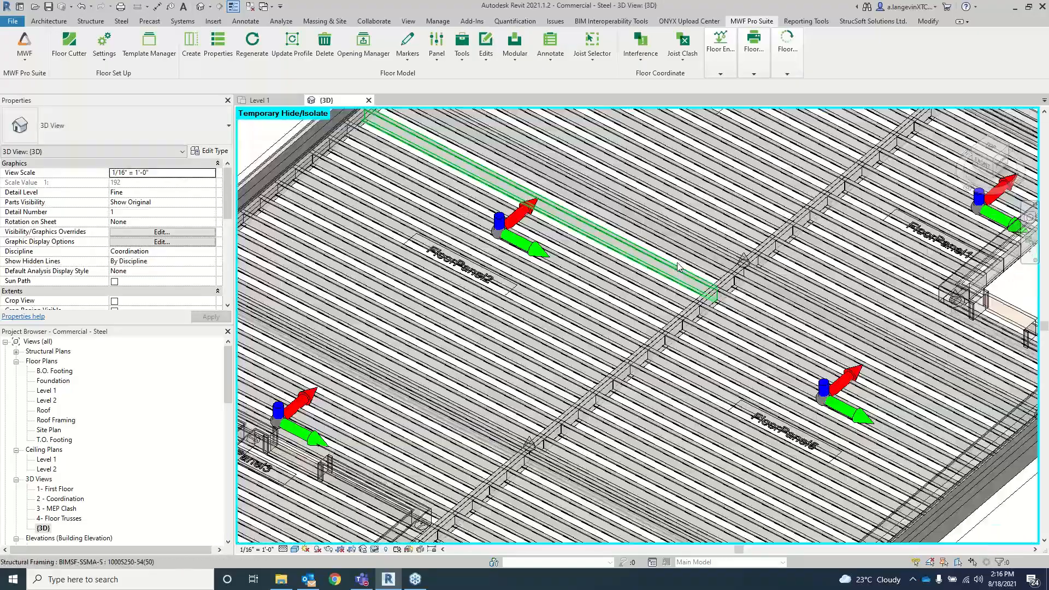
scroll(677, 262, "down", 4)
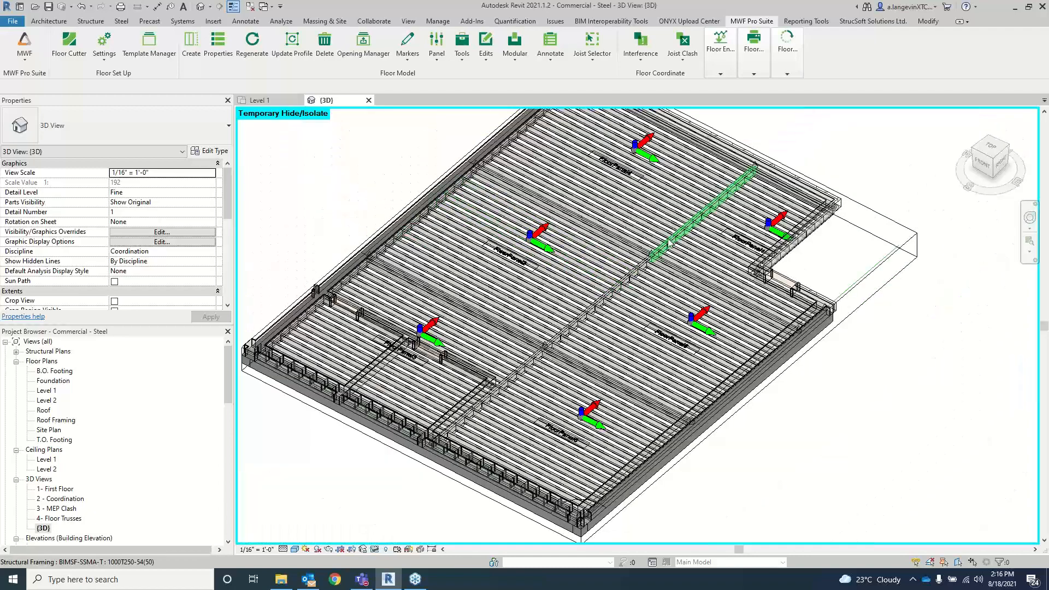
- Select the track along the central split beside FloorPanel3 and FloorPanel6, and review its structural and dimension properties
scroll(604, 389, "up", 3)
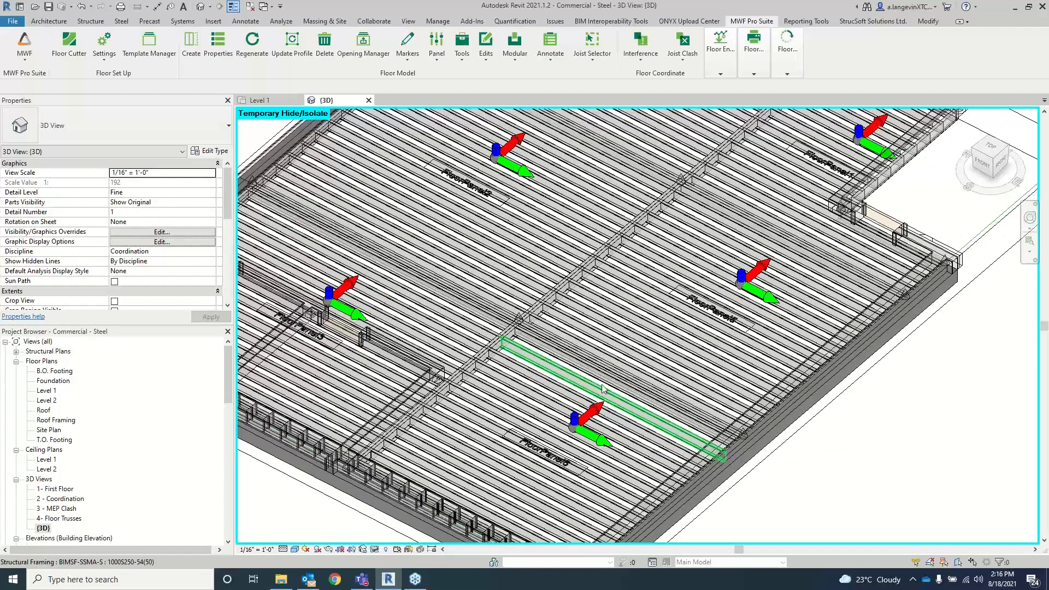
middle_click_drag(604, 389, 591, 327)
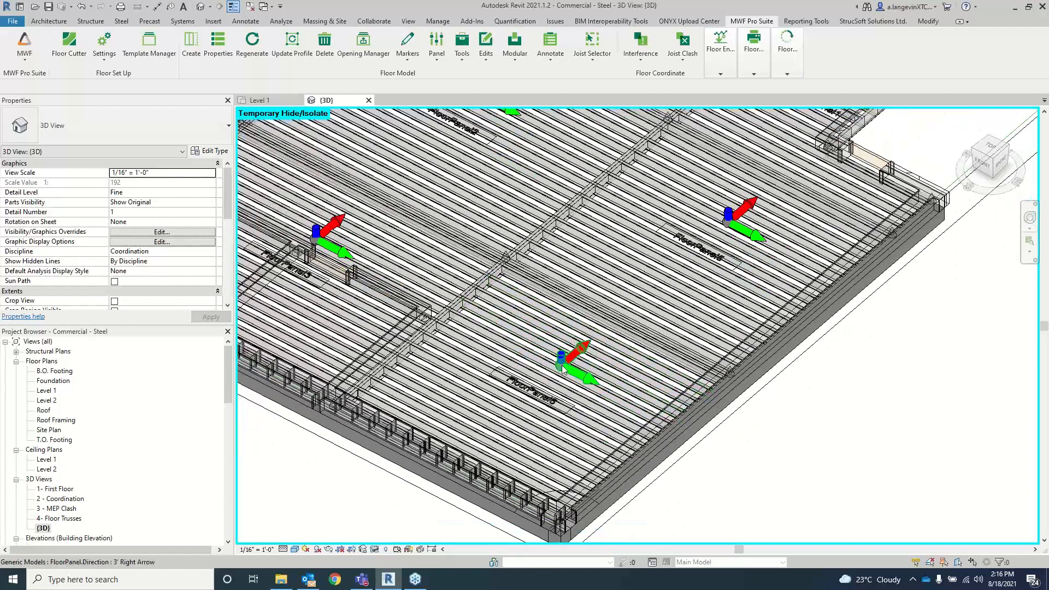
scroll(579, 380, "up", 1)
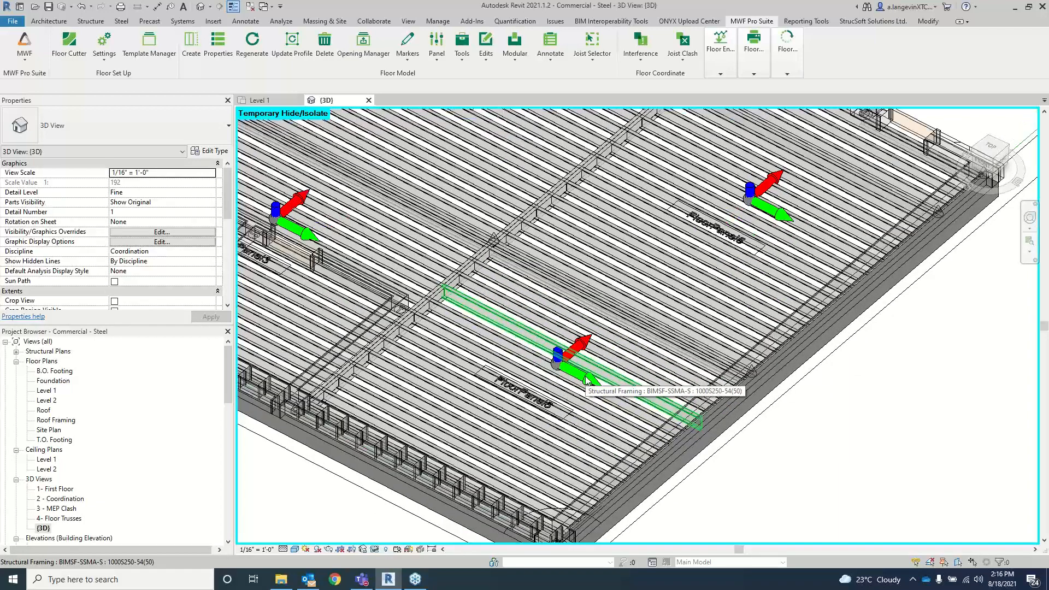
left_click(444, 299)
scroll(170, 242, "down", 5)
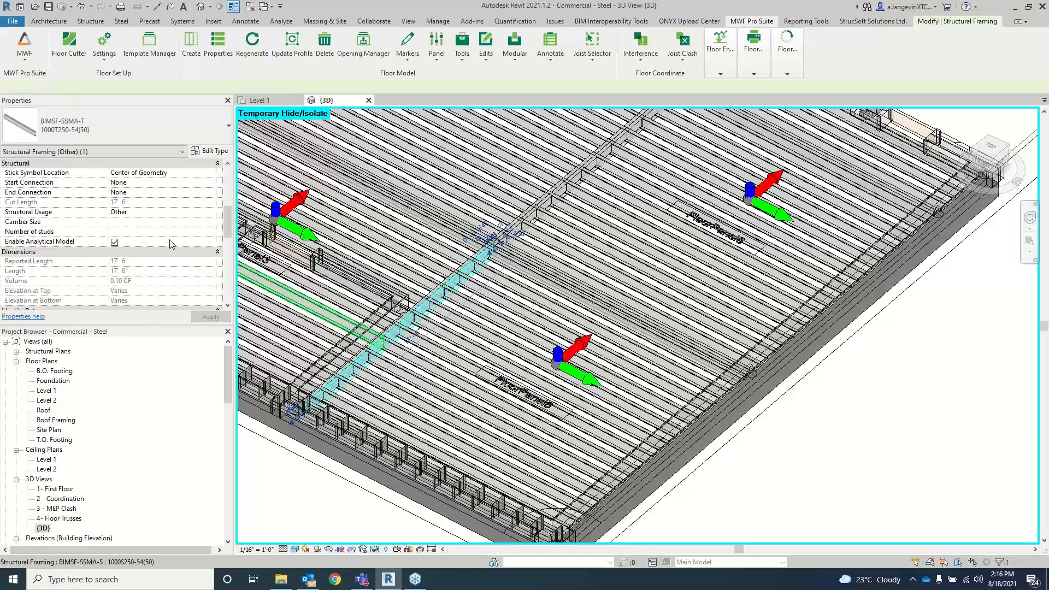
- Review the container, description and label properties of the central split's rim track and several FloorPanel6 joists
scroll(171, 242, "up", 1)
scroll(172, 244, "down", 10)
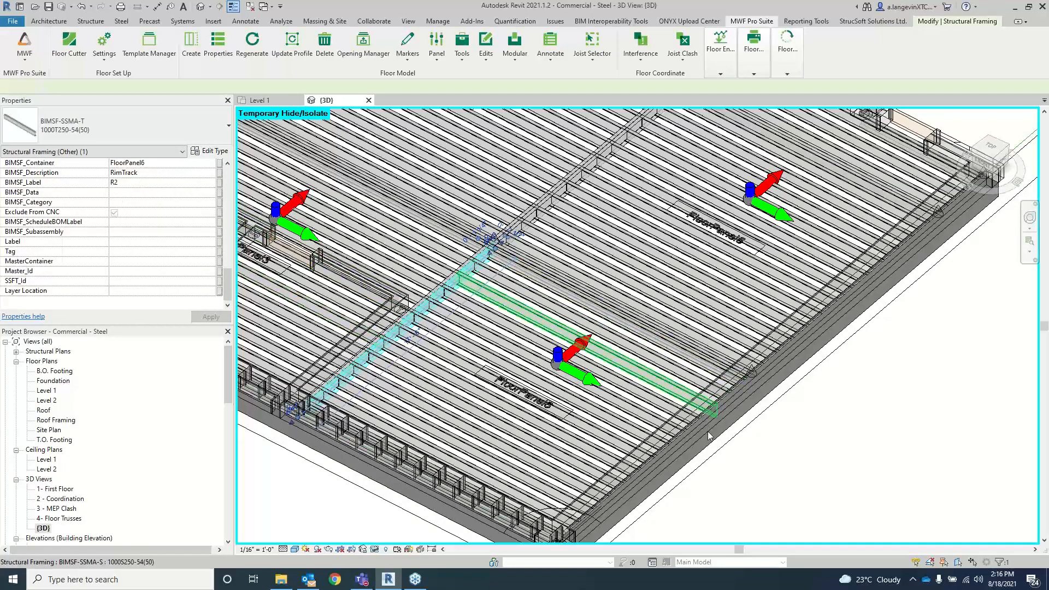
left_click(469, 335)
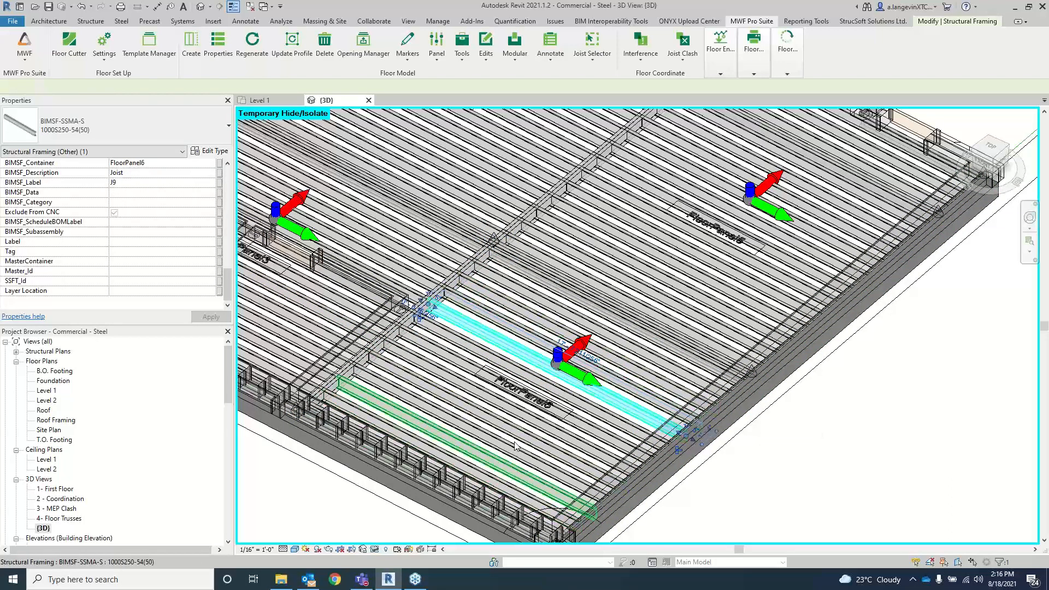
left_click(458, 464)
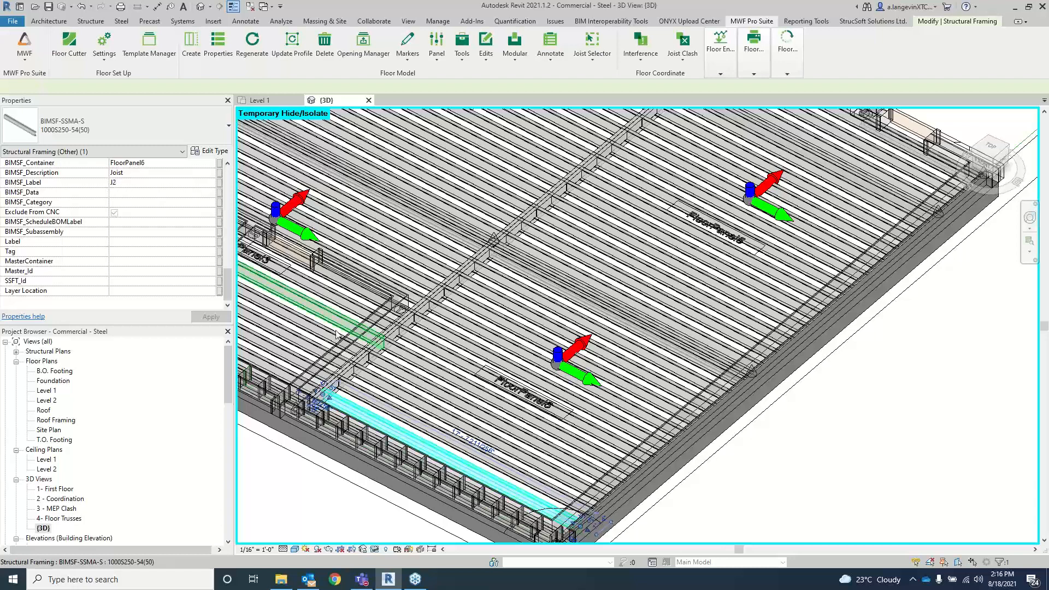
left_click(369, 376)
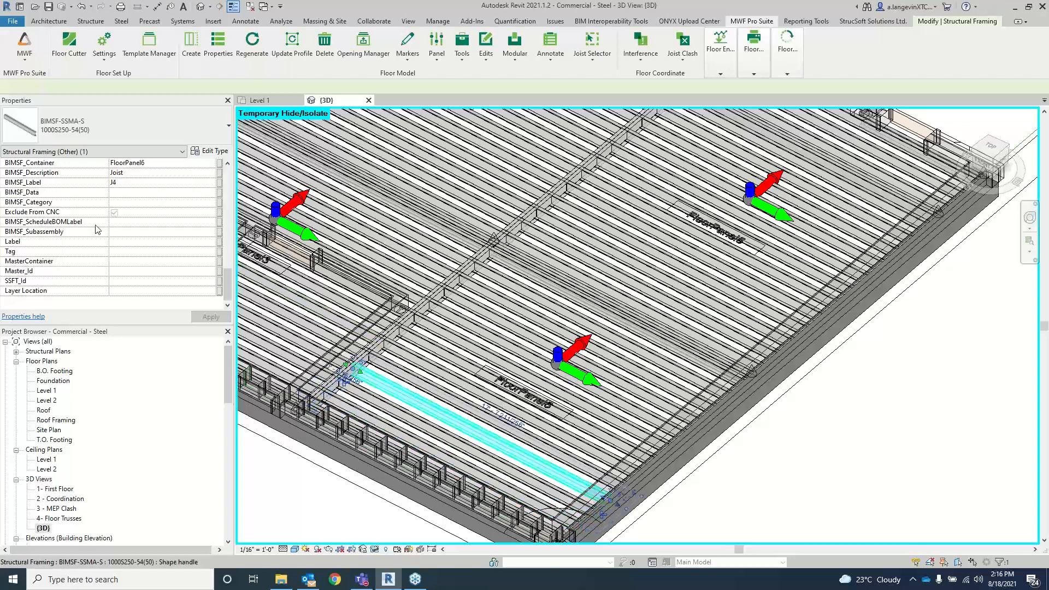
left_click(420, 385)
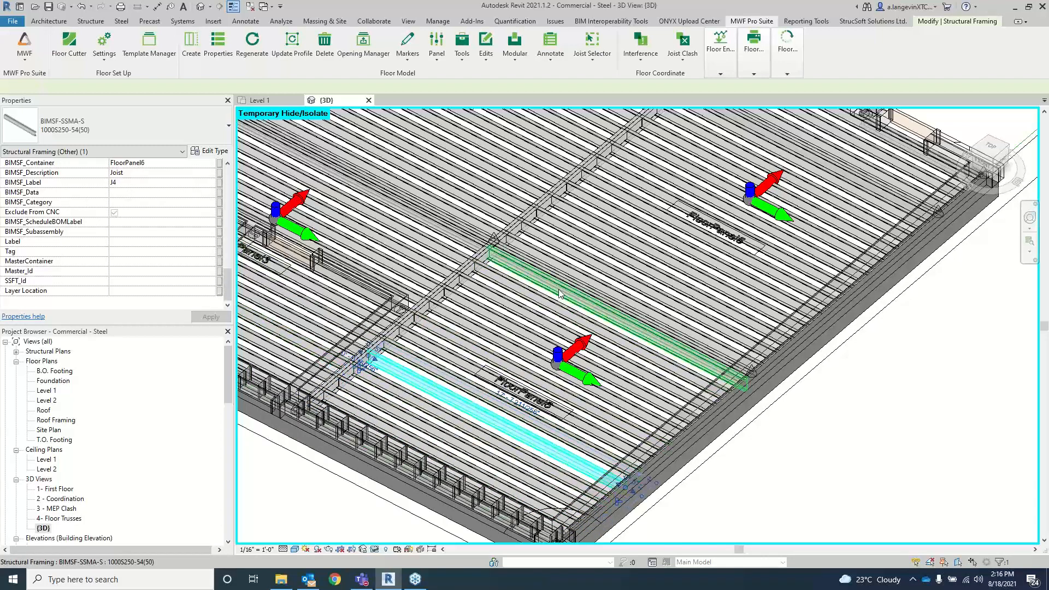
- Rotate FloorPanel6's direction marker 90° counterclockwise in the Level 1 plan, about a point to the right of the marker
left_click(564, 356)
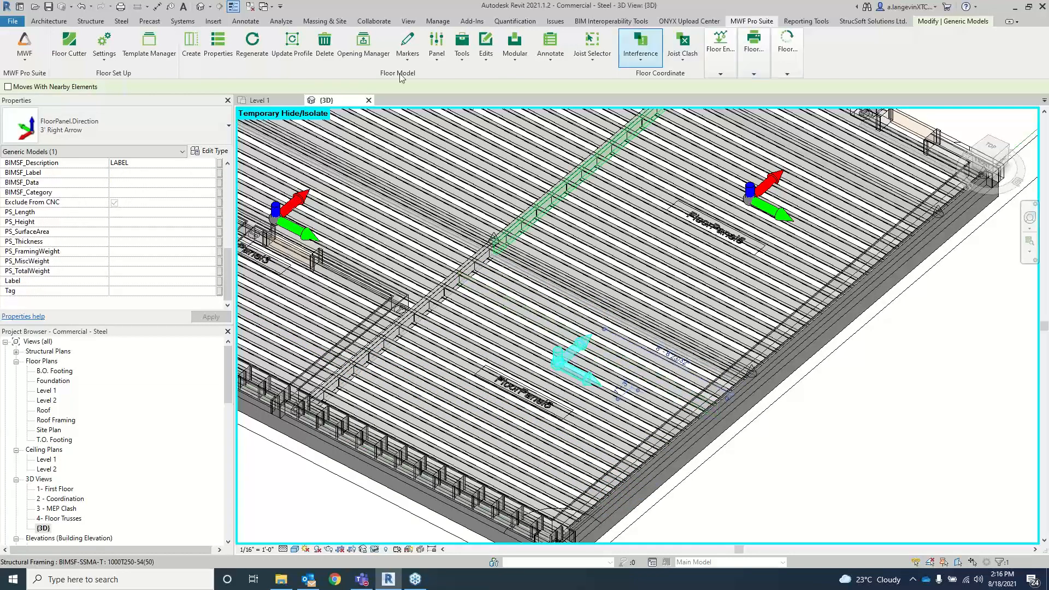
left_click(259, 100)
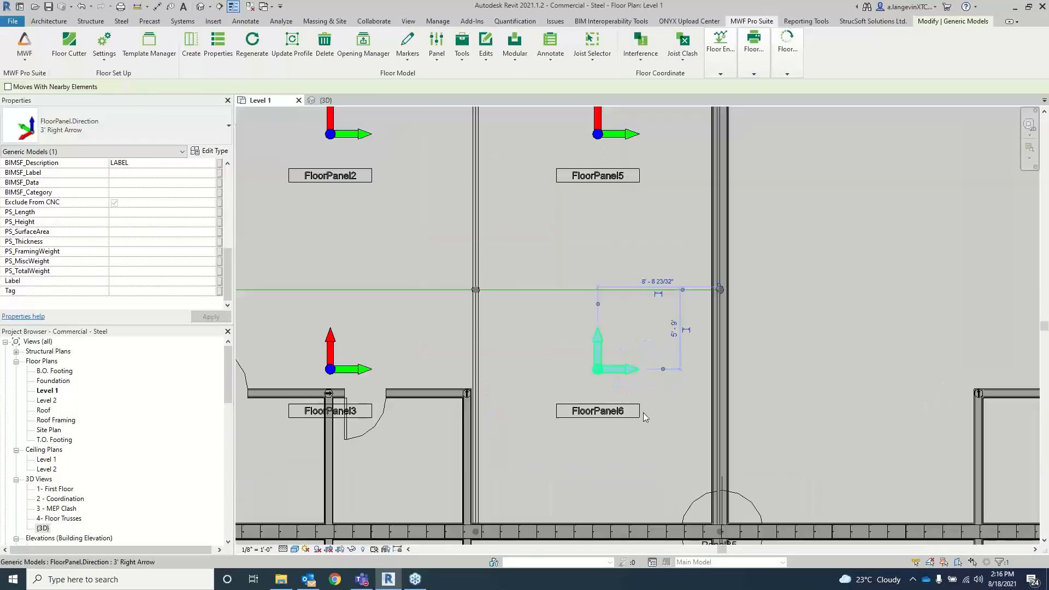
left_click(954, 21)
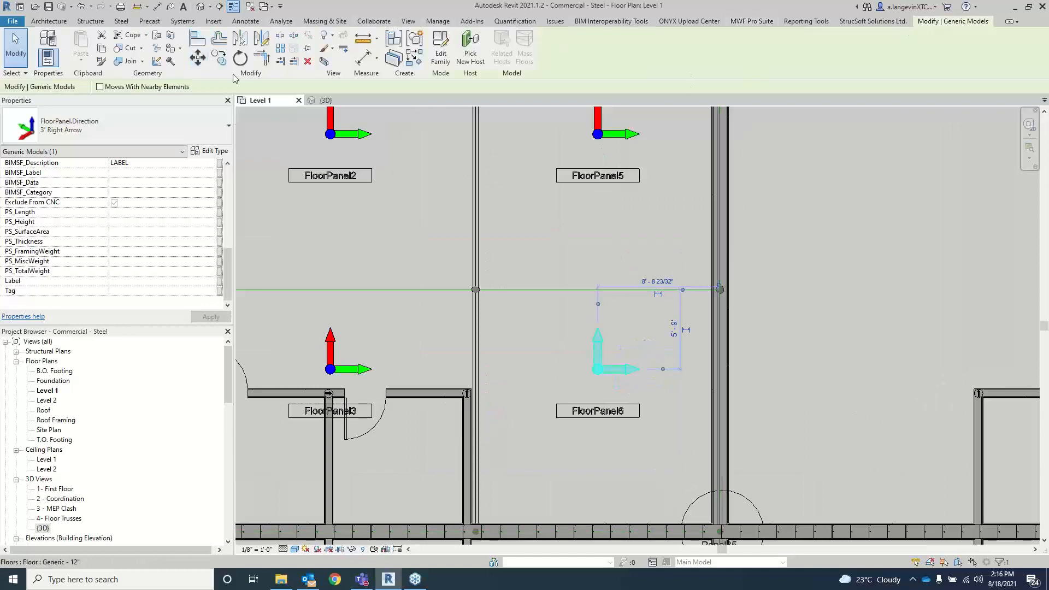
left_click(241, 58)
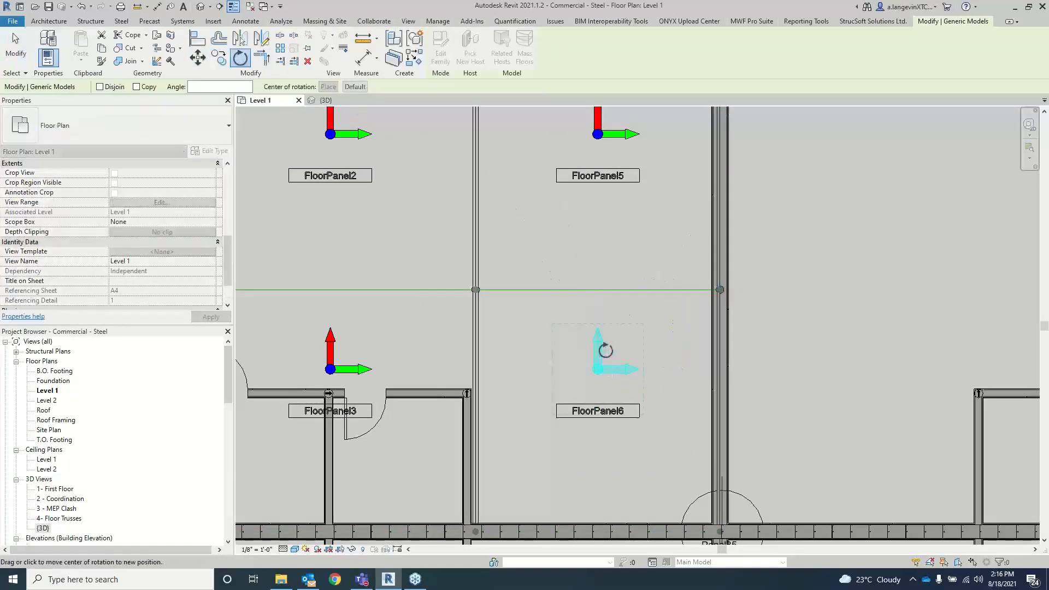
left_click_drag(605, 350, 676, 370)
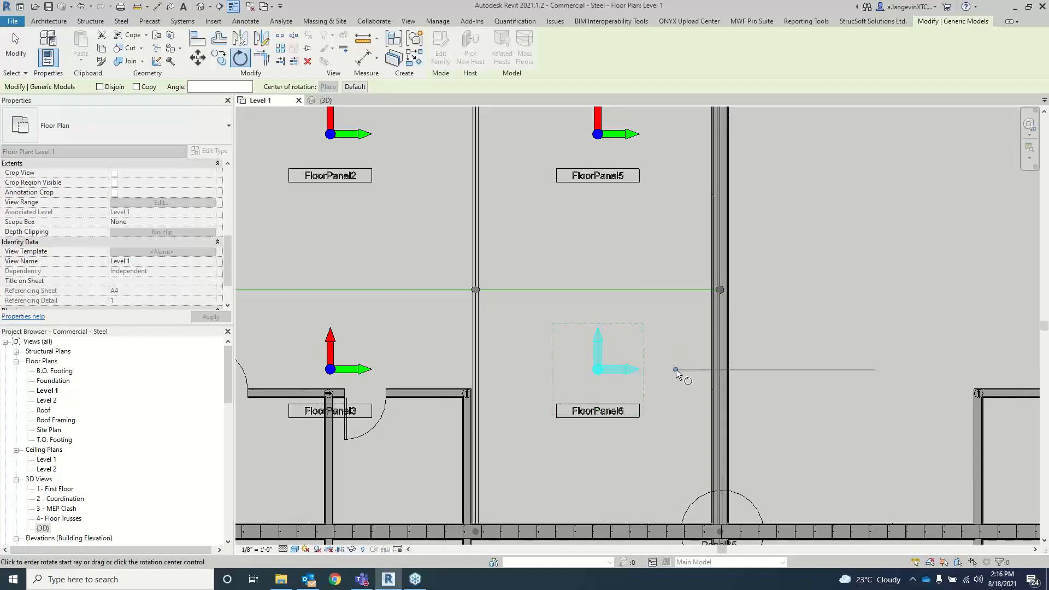
left_click(676, 307)
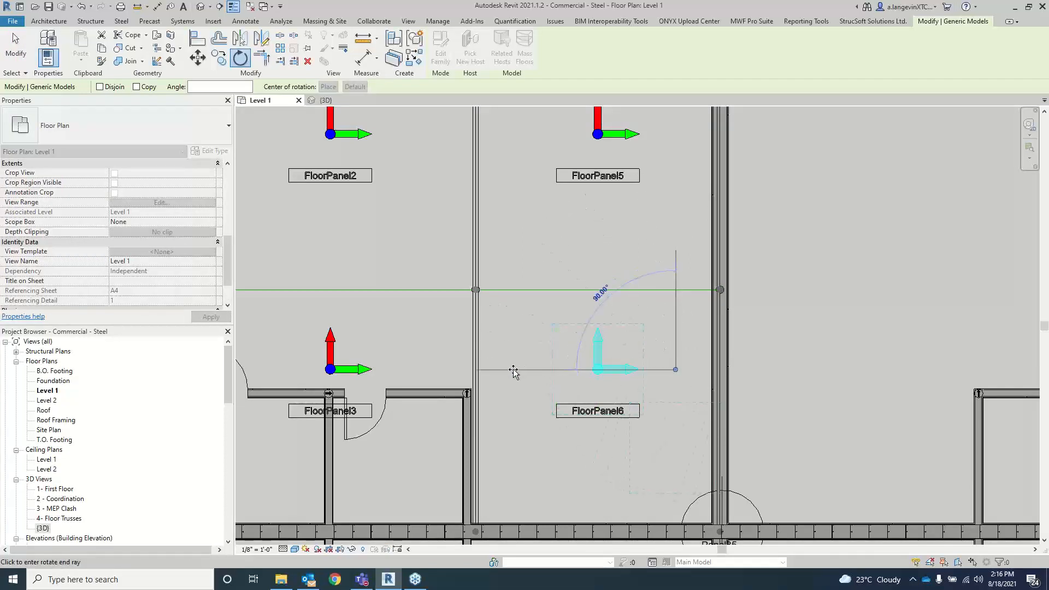
left_click(513, 369)
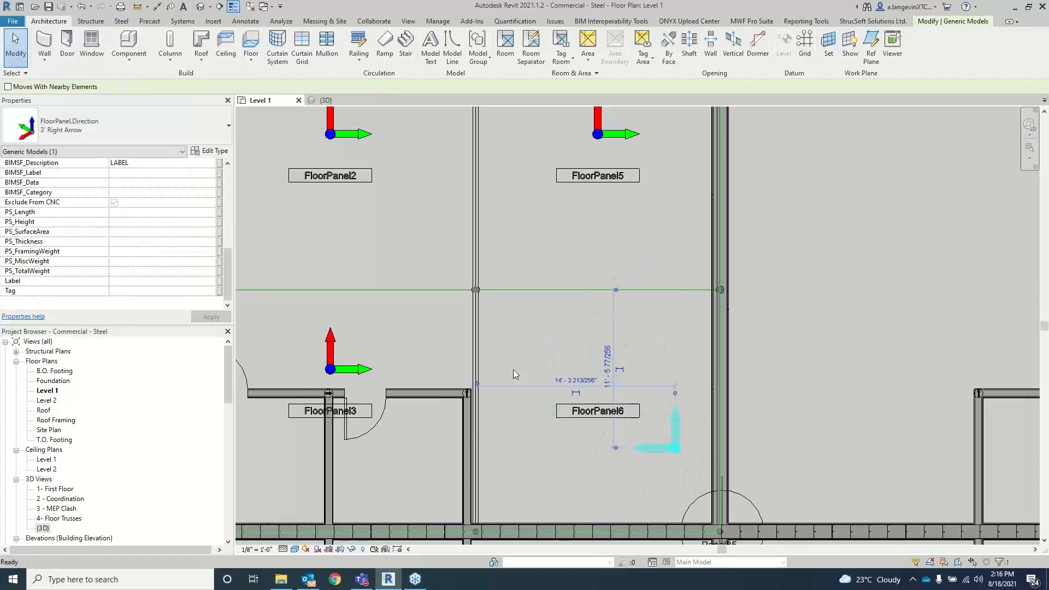
left_click(513, 369)
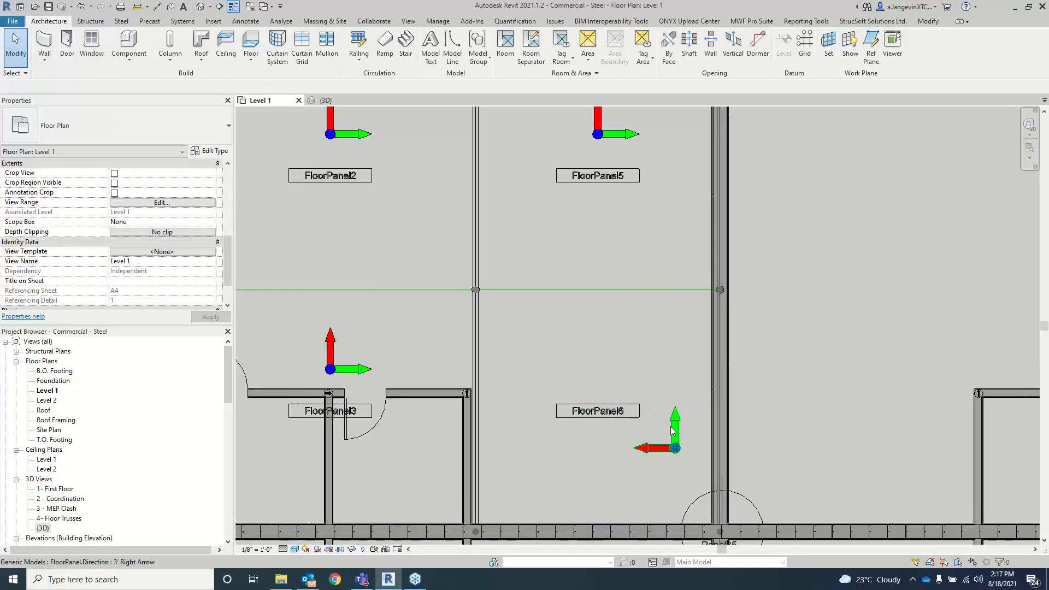
- Regenerate FloorPanel6's framing in the 3D view through one of its joists so it follows the rotated direction marker
left_click(343, 106)
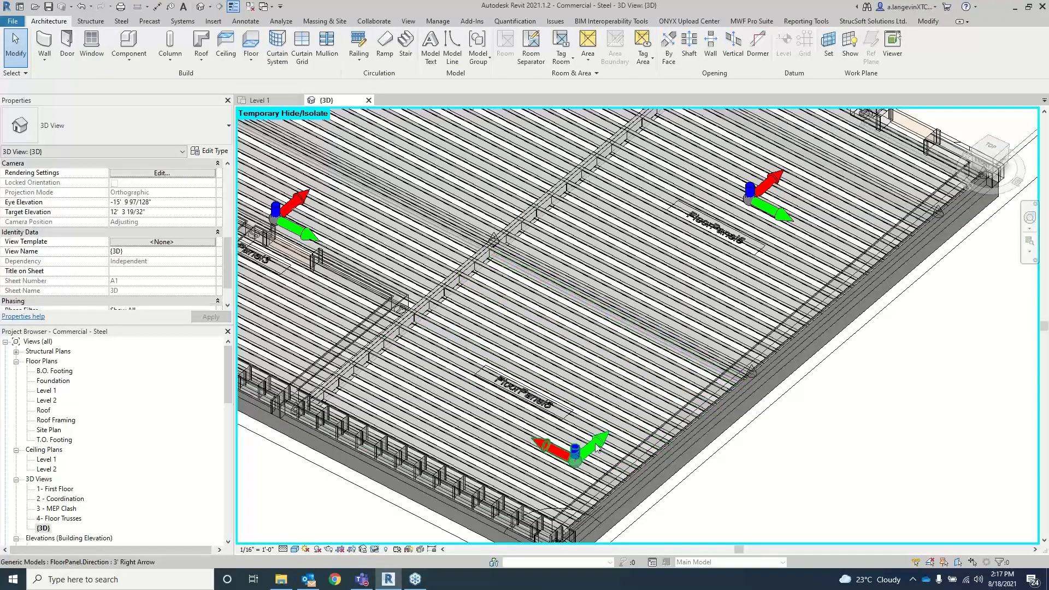
scroll(582, 414, "up", 3)
left_click(583, 414)
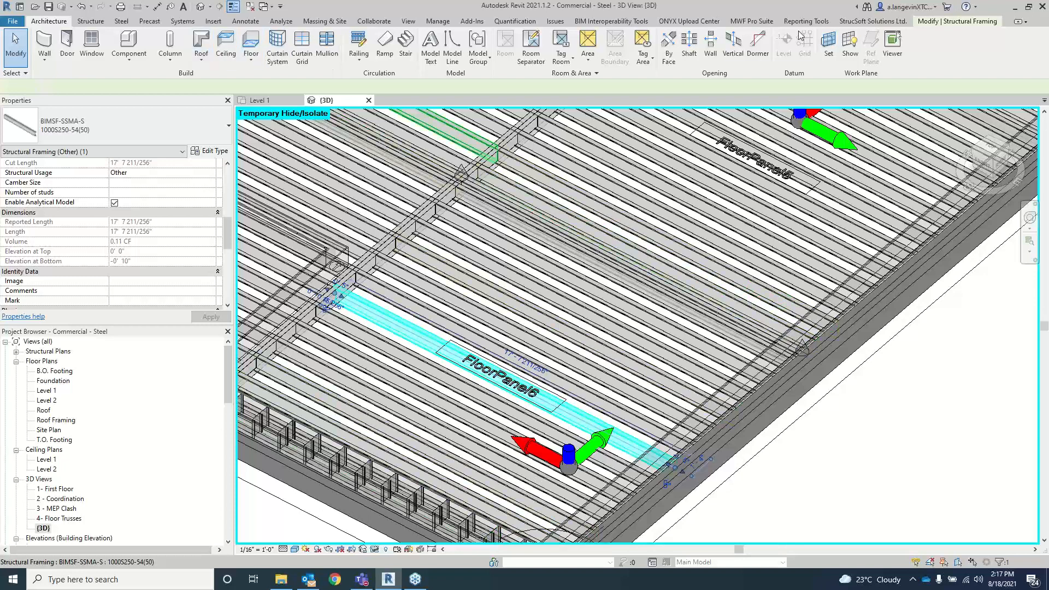
left_click(753, 22)
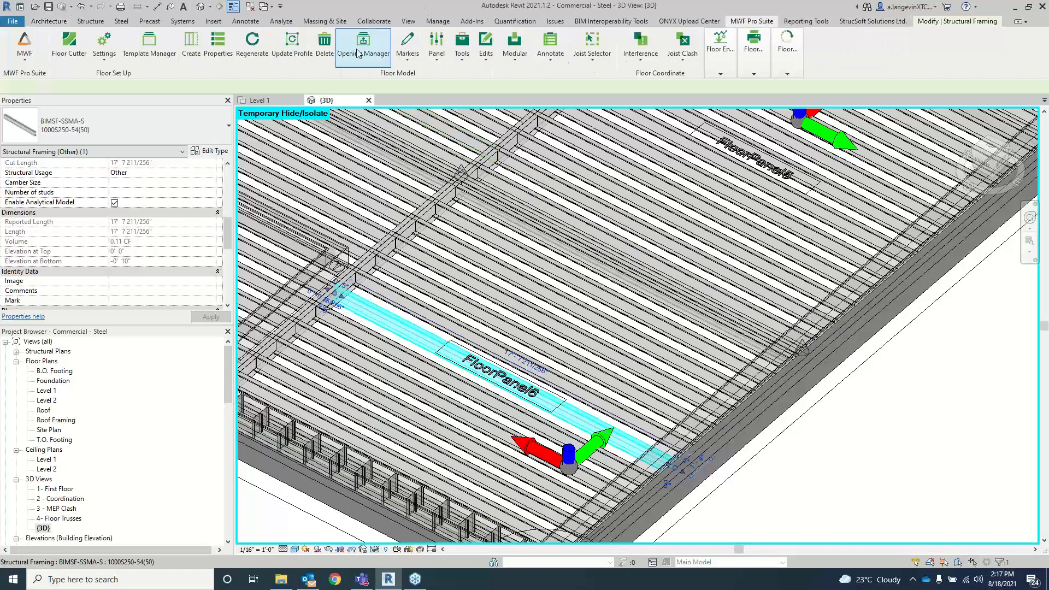
left_click(252, 46)
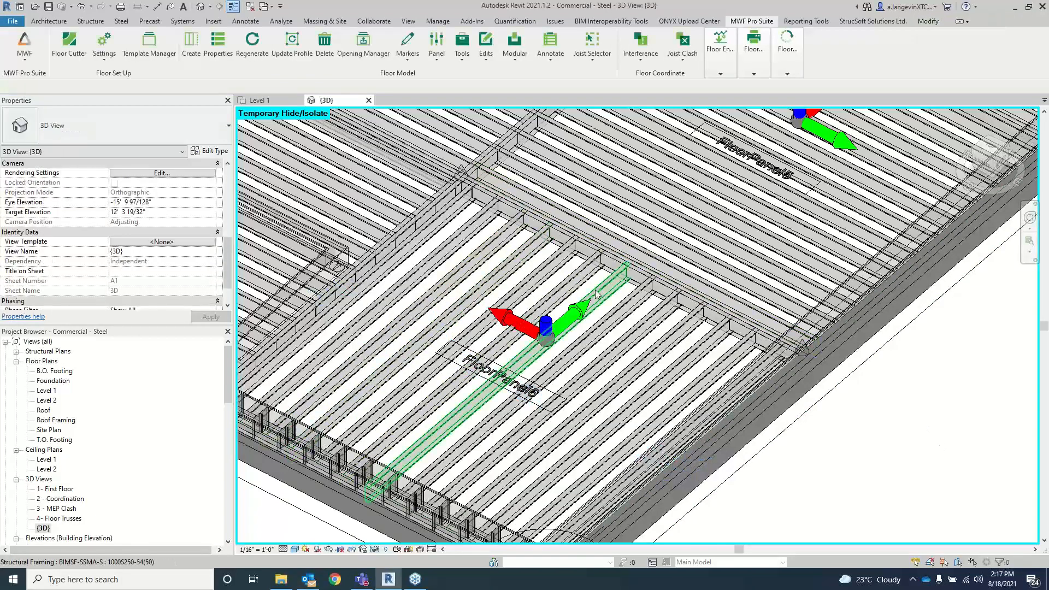
- Inspect FloorPanel6's regenerated direction marker and joists in 3D, checking the container and label properties of several joists
left_click(510, 316)
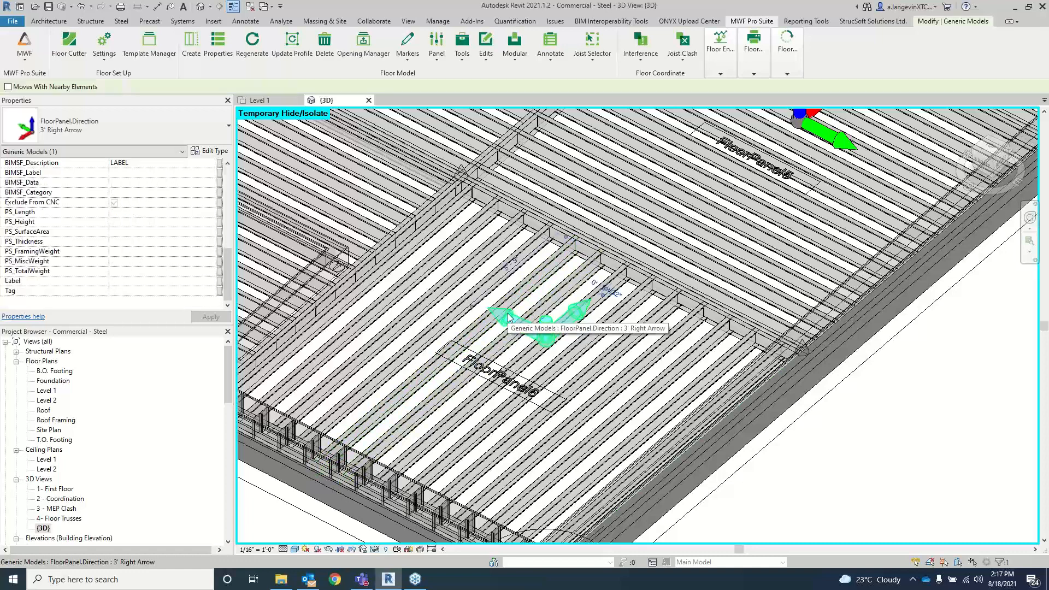
left_click(725, 359)
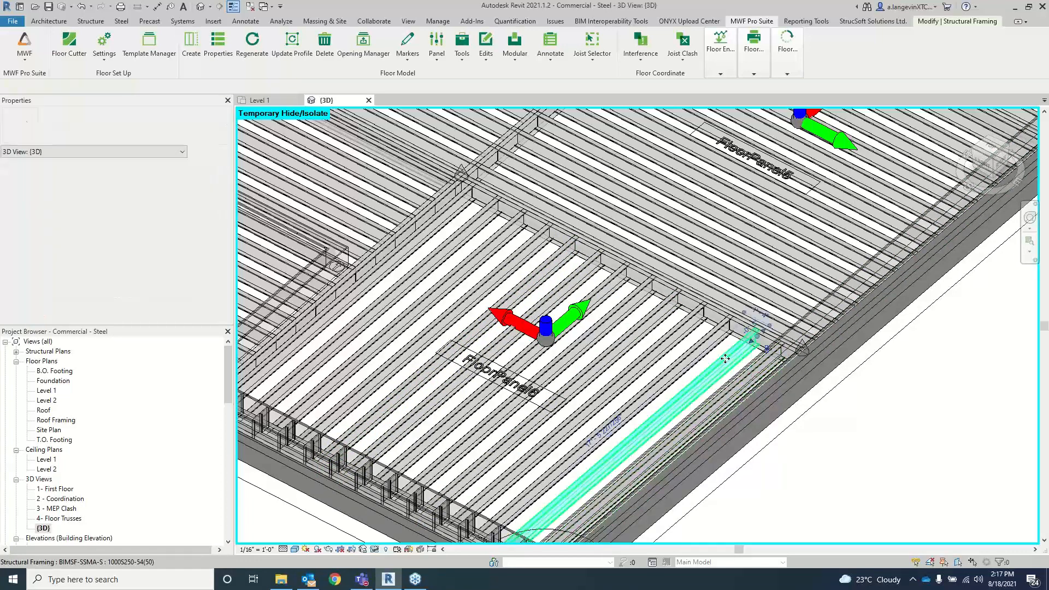
scroll(131, 249, "down", 6)
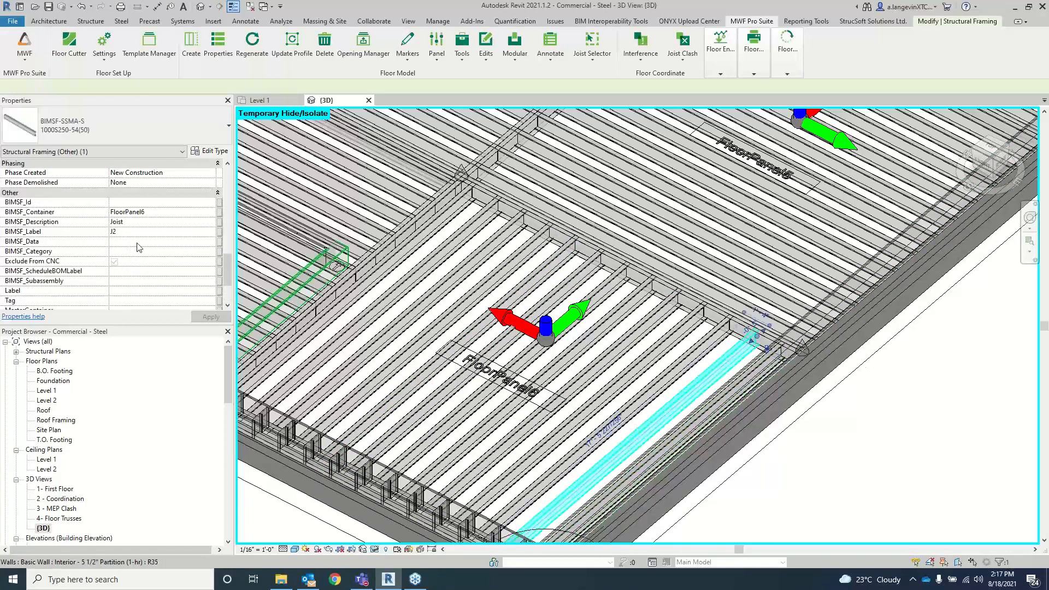
left_click(665, 343)
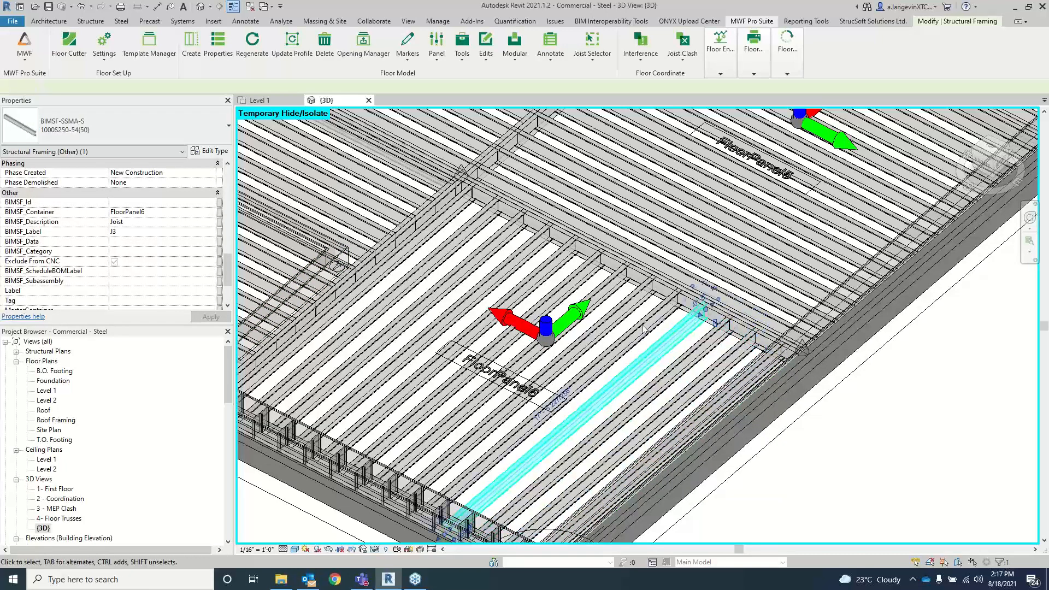
left_click(623, 322)
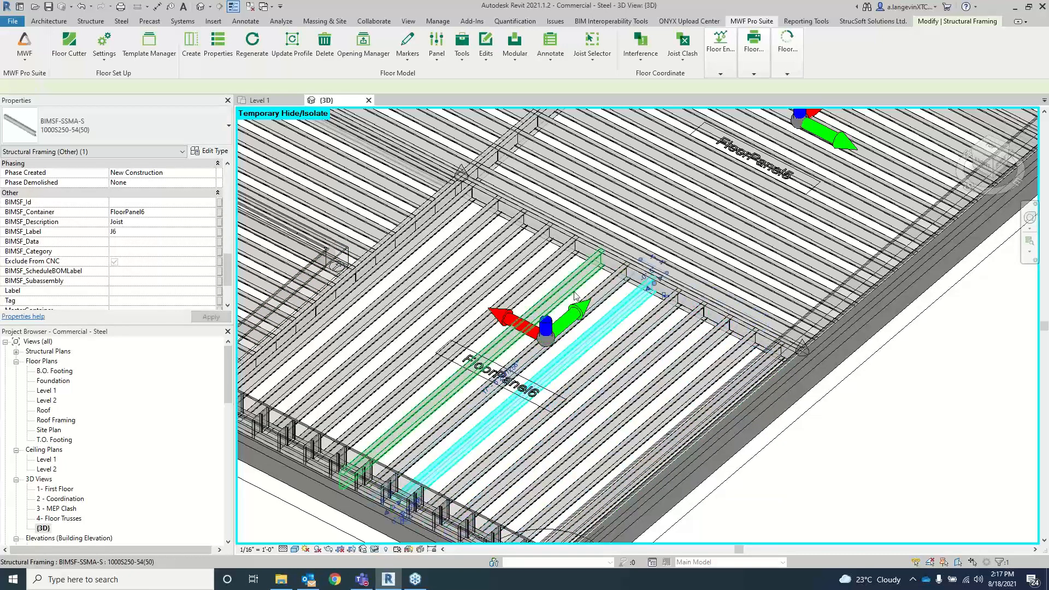
left_click(905, 426)
scroll(698, 315, "down", 1)
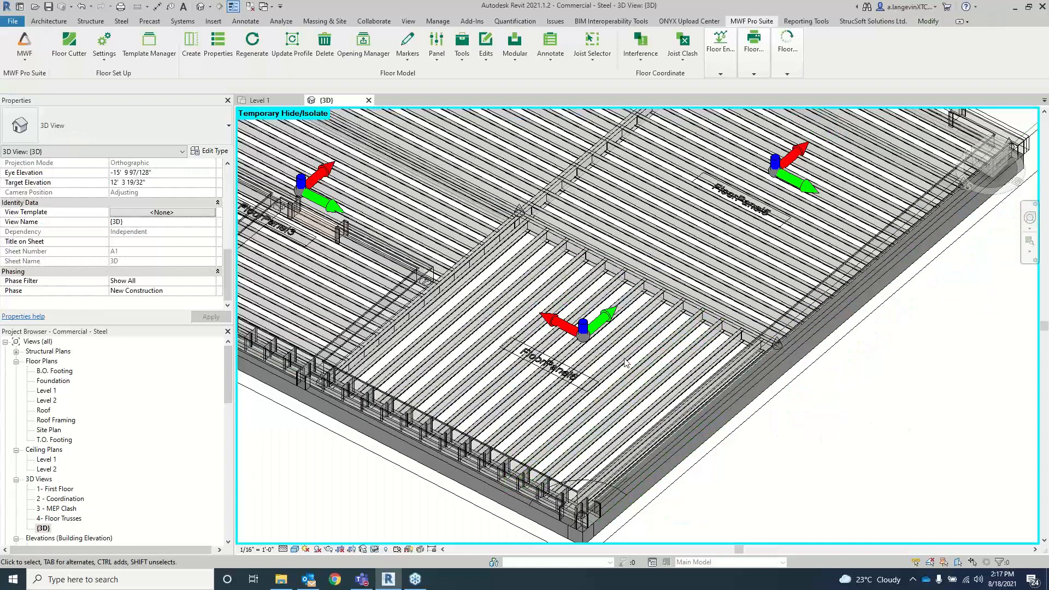
- Open FloorPanel6's MWF panel properties from one of its joists and review the general name and position settings
left_click(624, 307)
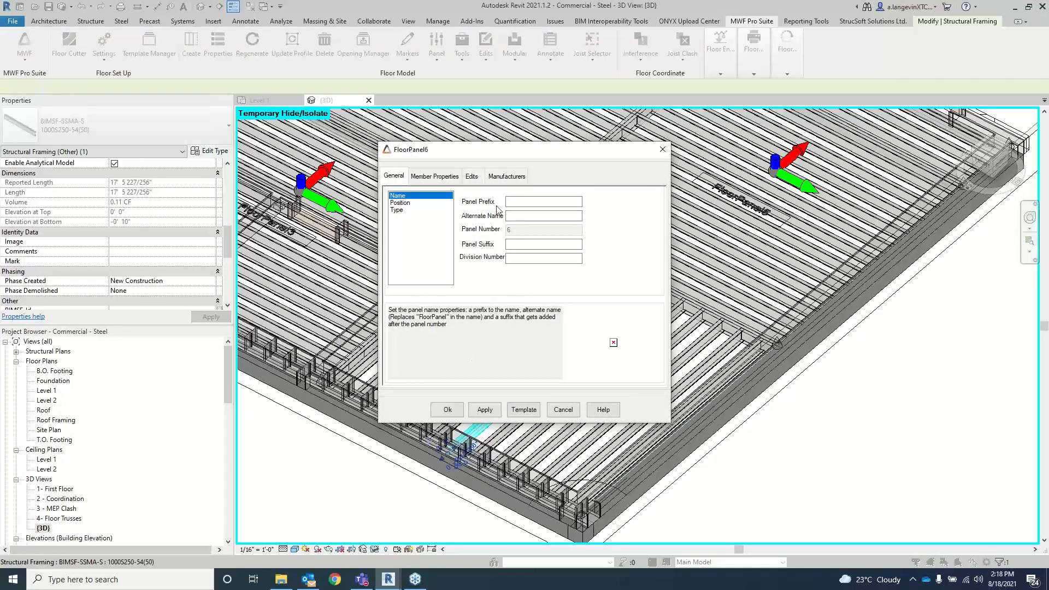
left_click(405, 203)
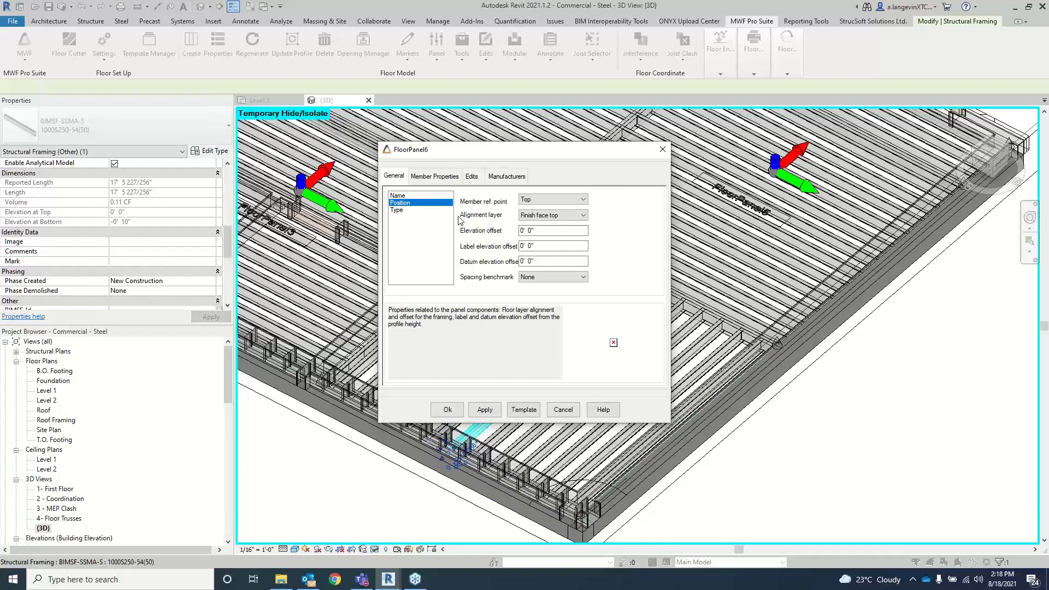
left_click(409, 198)
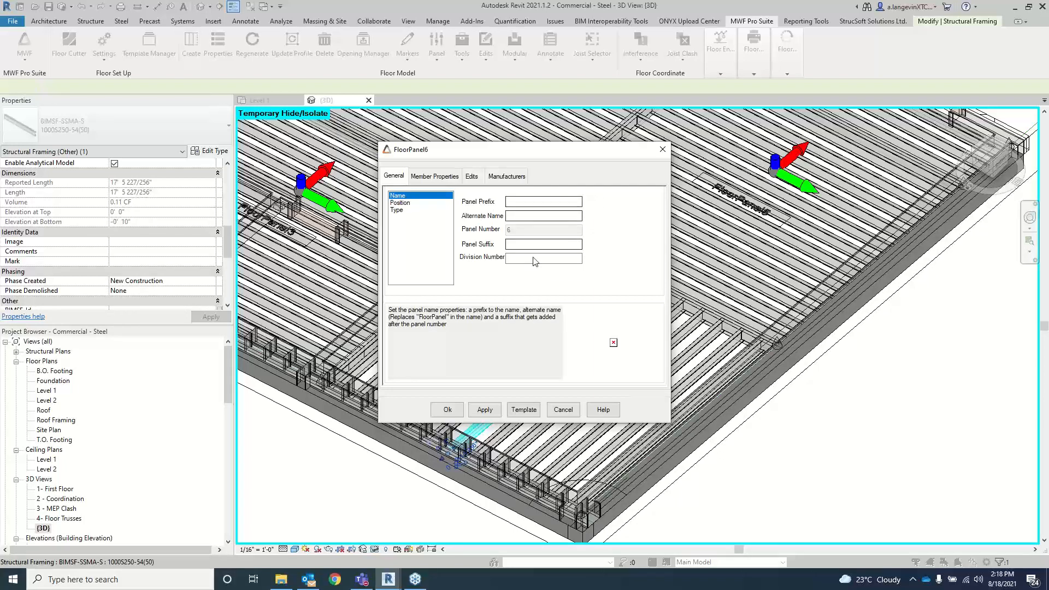
- Review the descriptions of FloorPanel6's Tracks, End Joists, Side Tracks, Joist and Extra Joist member settings
left_click(435, 176)
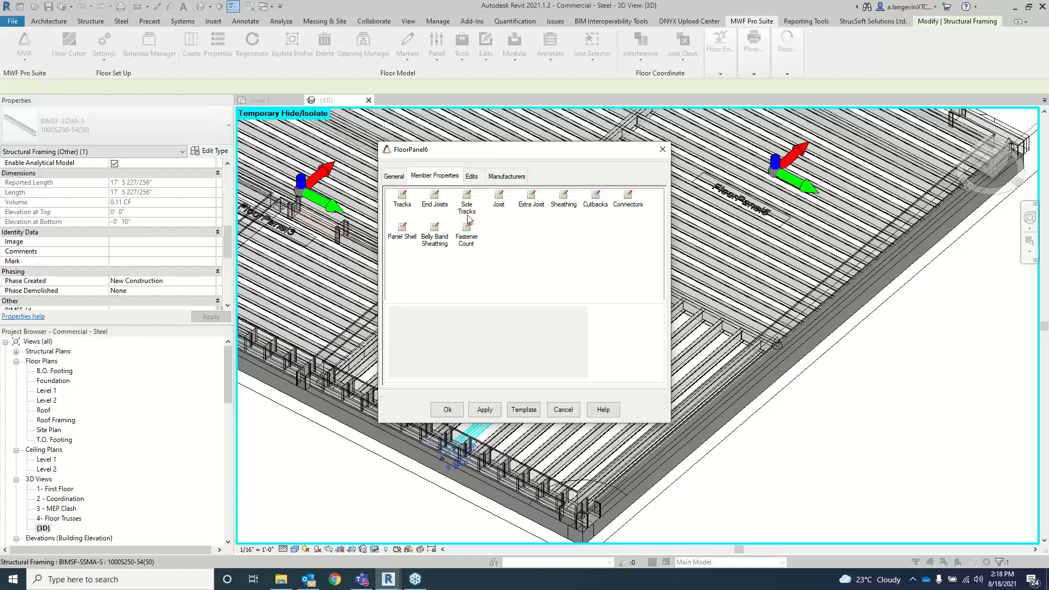
left_click(407, 201)
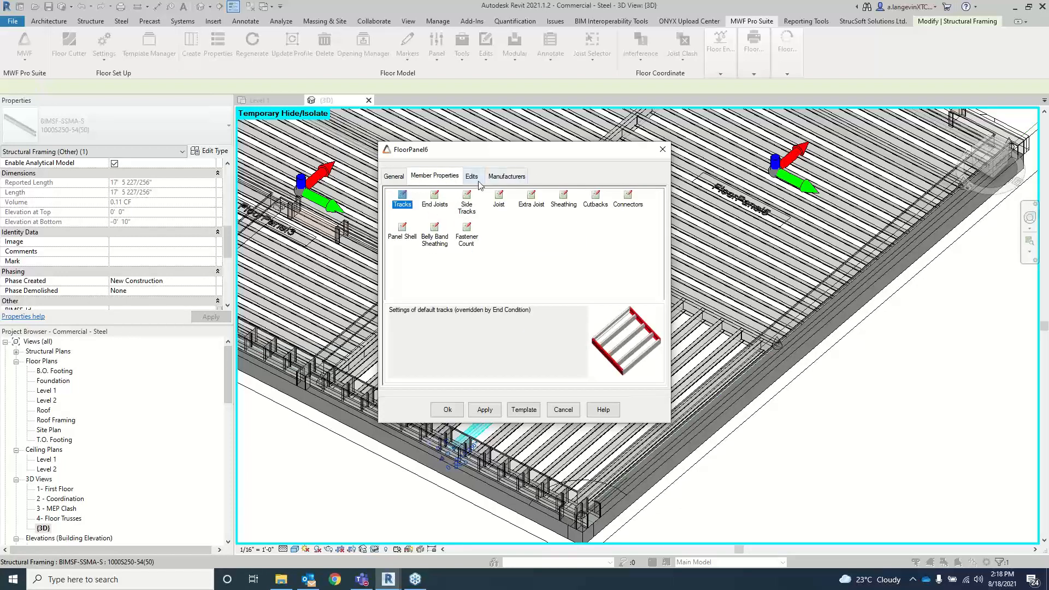
left_click(436, 199)
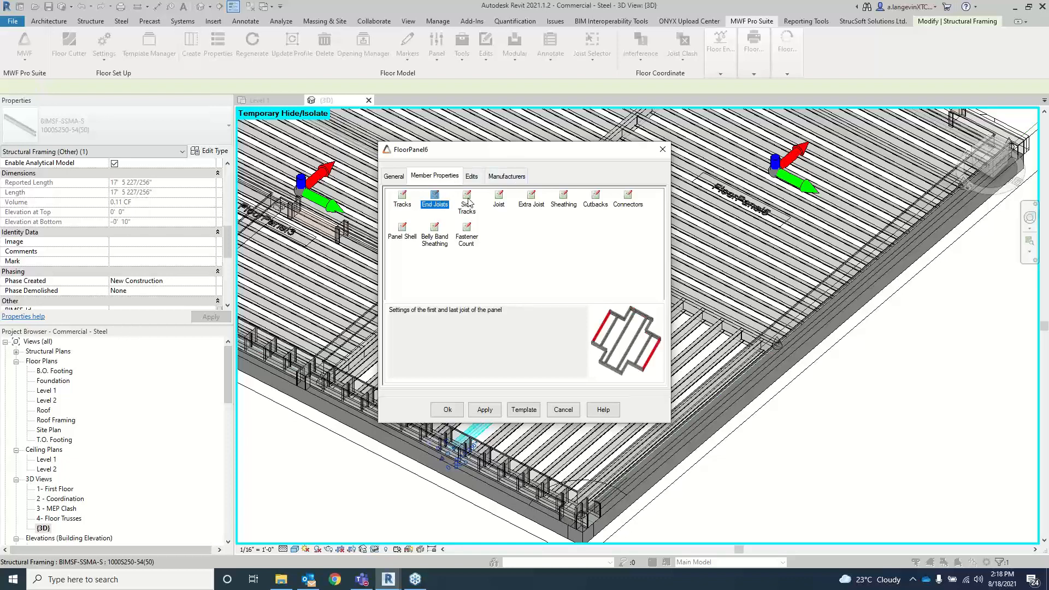
left_click(469, 203)
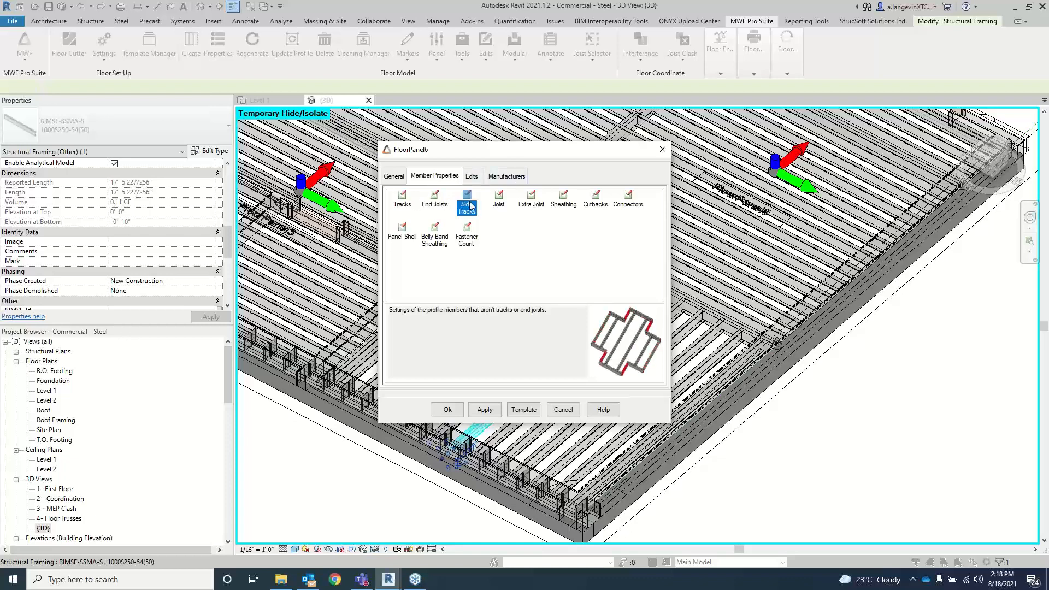
left_click(498, 202)
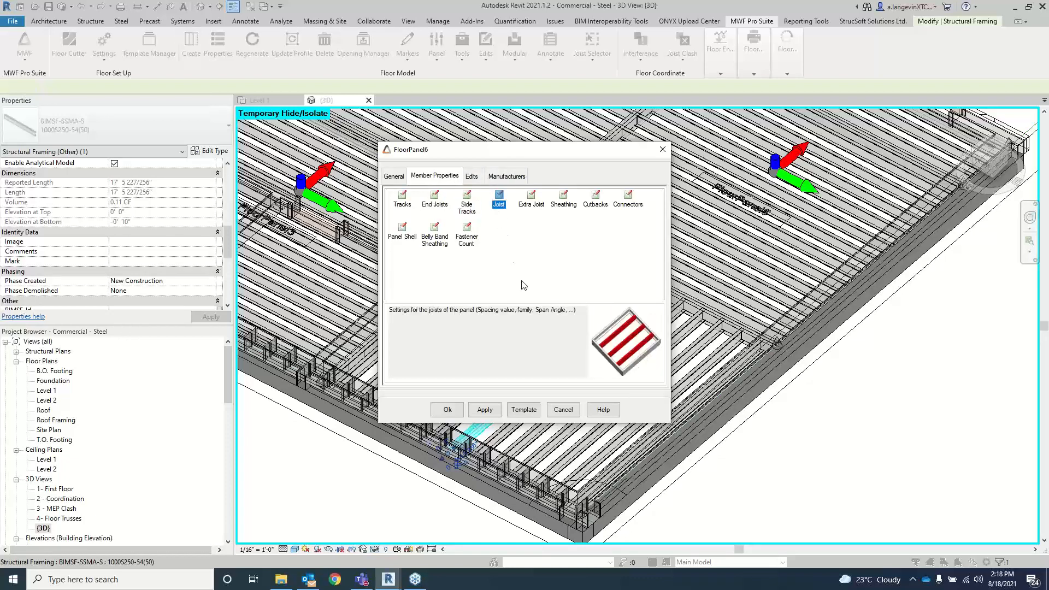
left_click(529, 203)
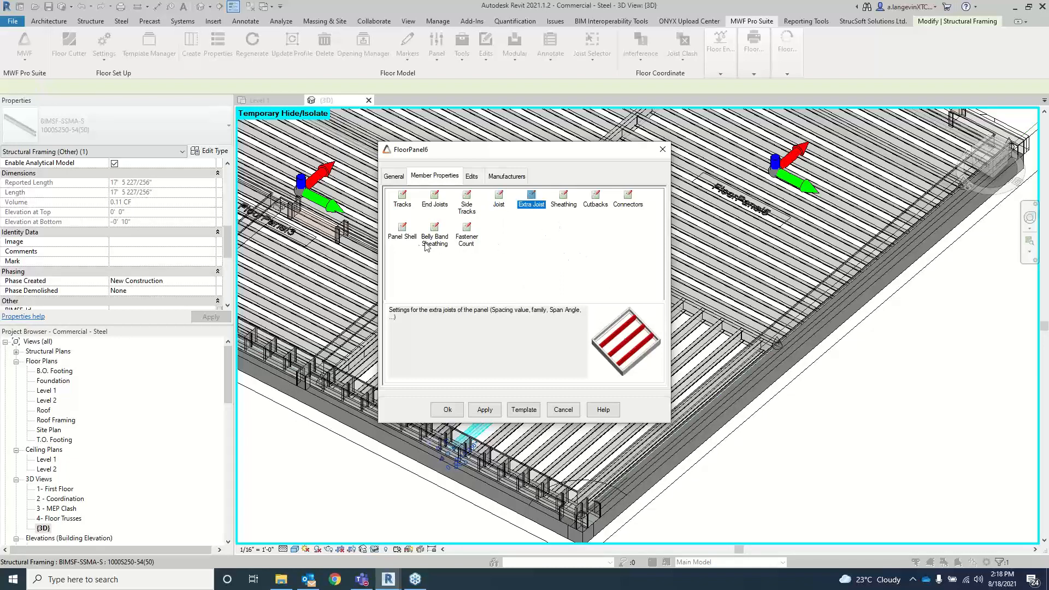
left_click(433, 198)
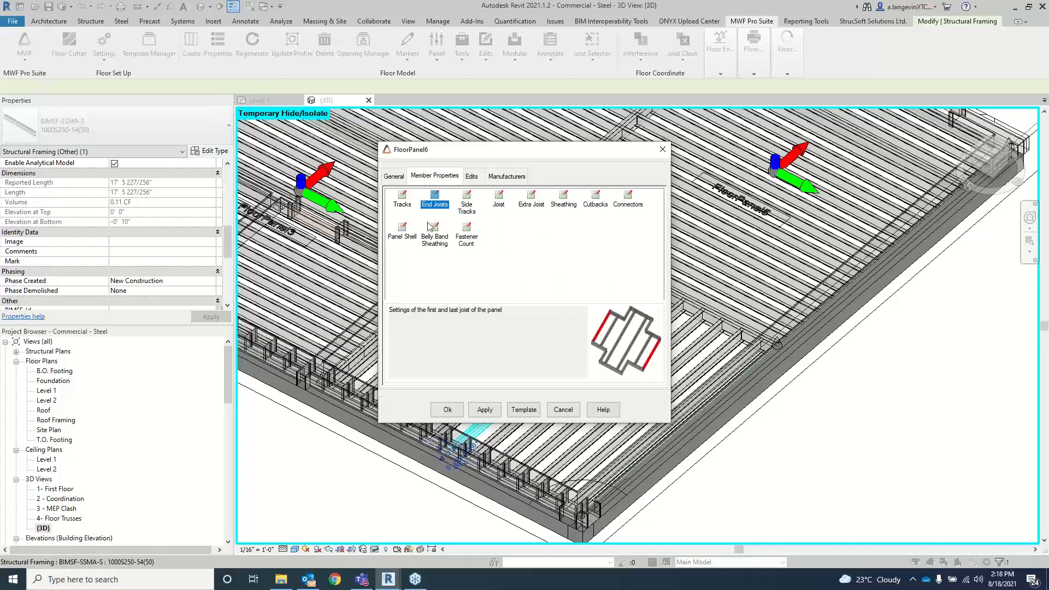
- Review FloorPanel6's edit and manufacturer assignment settings, and return to its general name properties
left_click(473, 177)
left_click(508, 176)
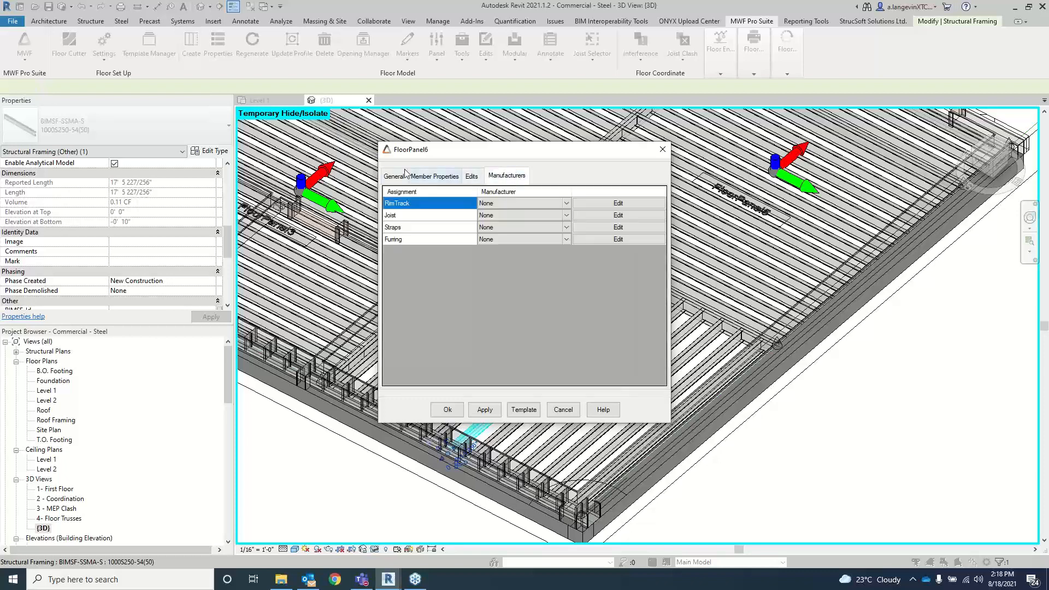
left_click(394, 176)
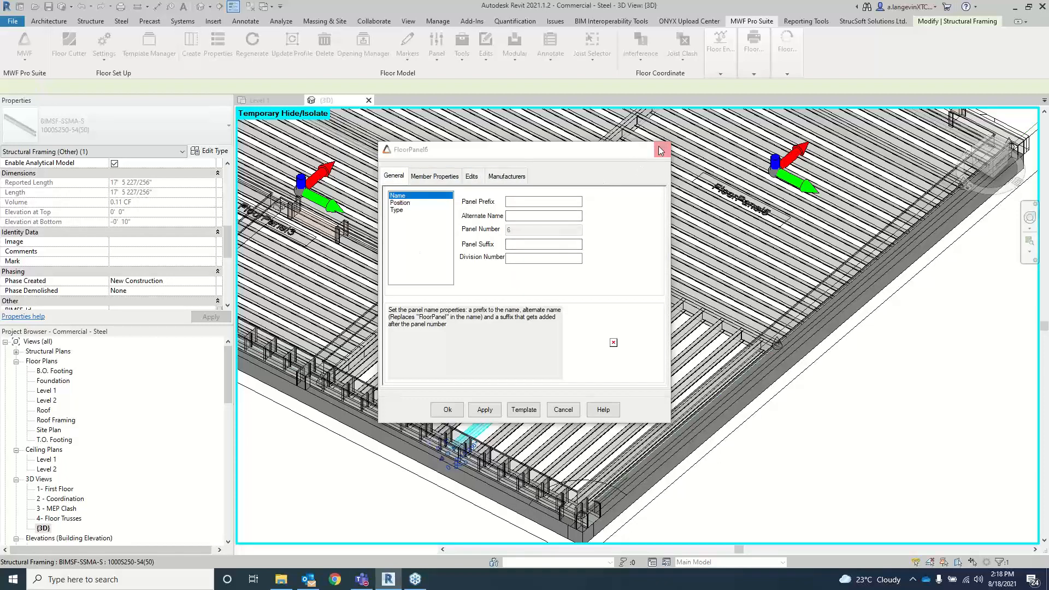
- Close FloorPanel6's properties and look over the floor panel layout in the Level 1 plan
left_click(661, 149)
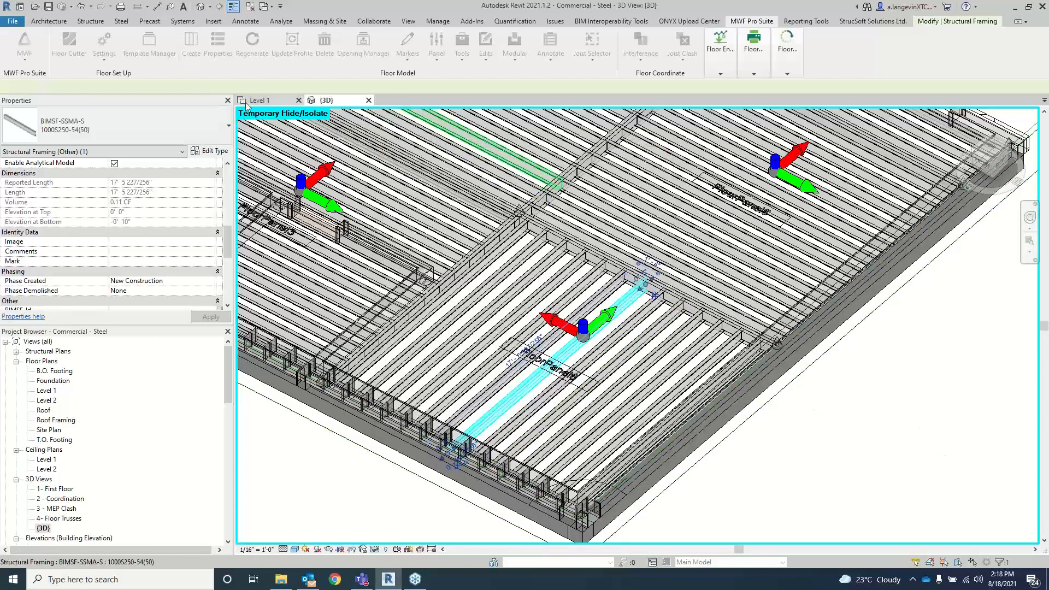
left_click(281, 101)
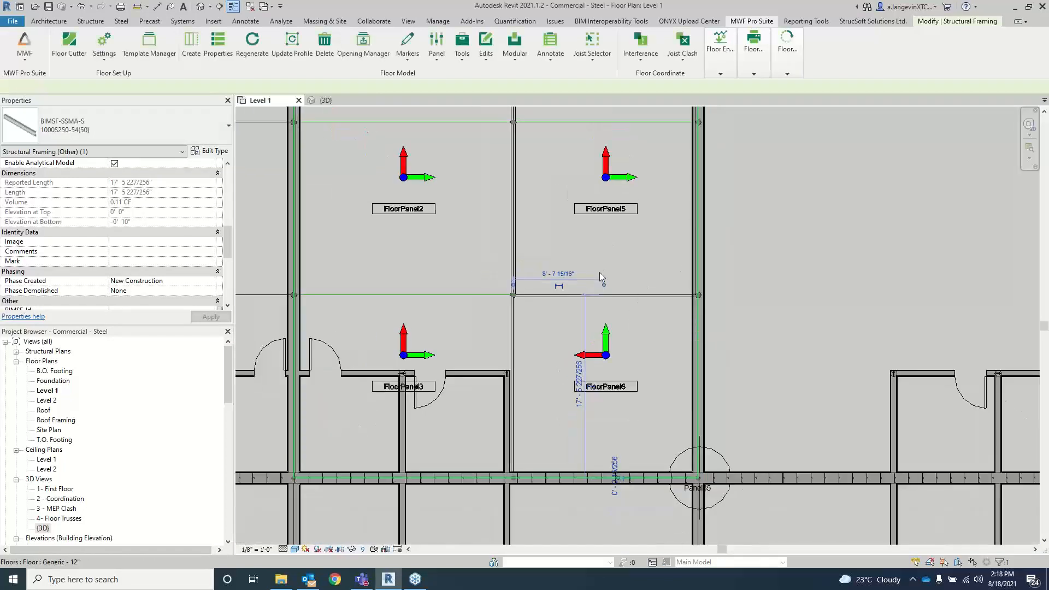
scroll(598, 230, "down", 2)
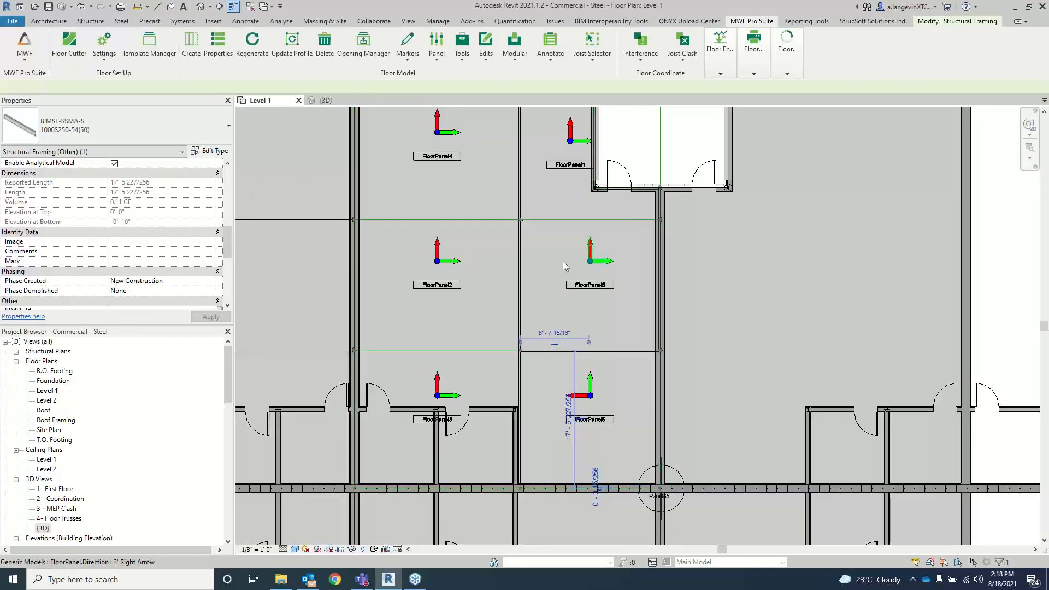
scroll(563, 261, "up", 2)
scroll(507, 240, "down", 2)
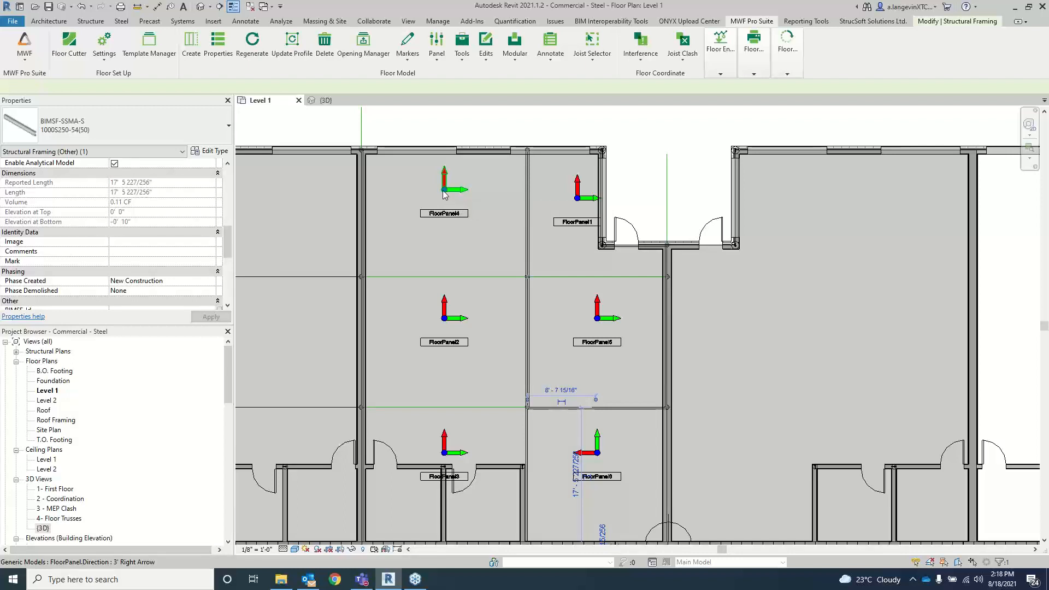
- Merge FloorPanel2 into FloorPanel4, picking FloorPanel4 as the main panel, and end the merge command
left_click(439, 57)
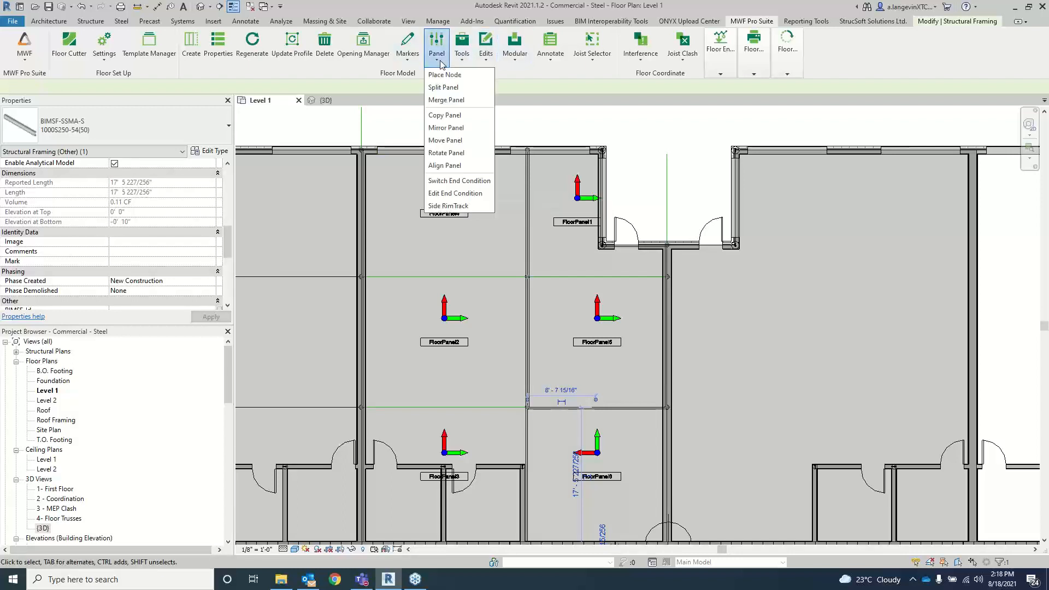
left_click(454, 98)
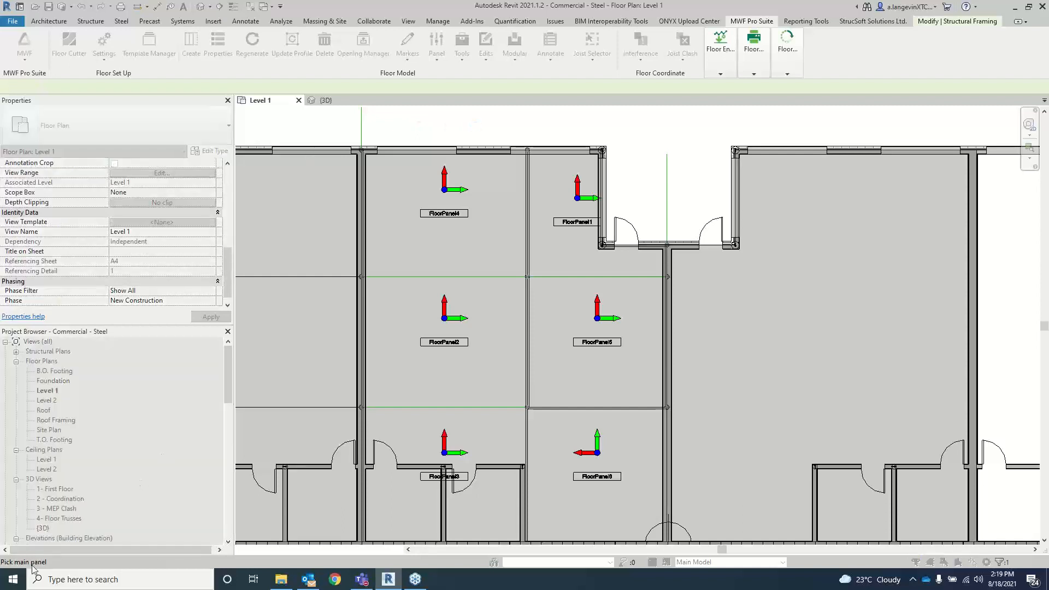
scroll(438, 290, "up", 2)
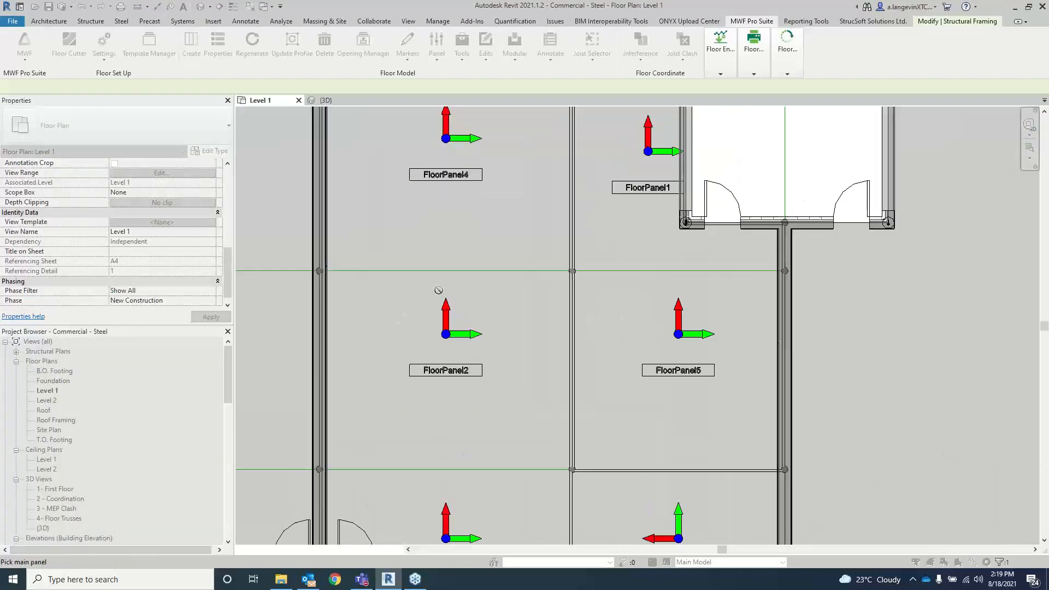
left_click(446, 138)
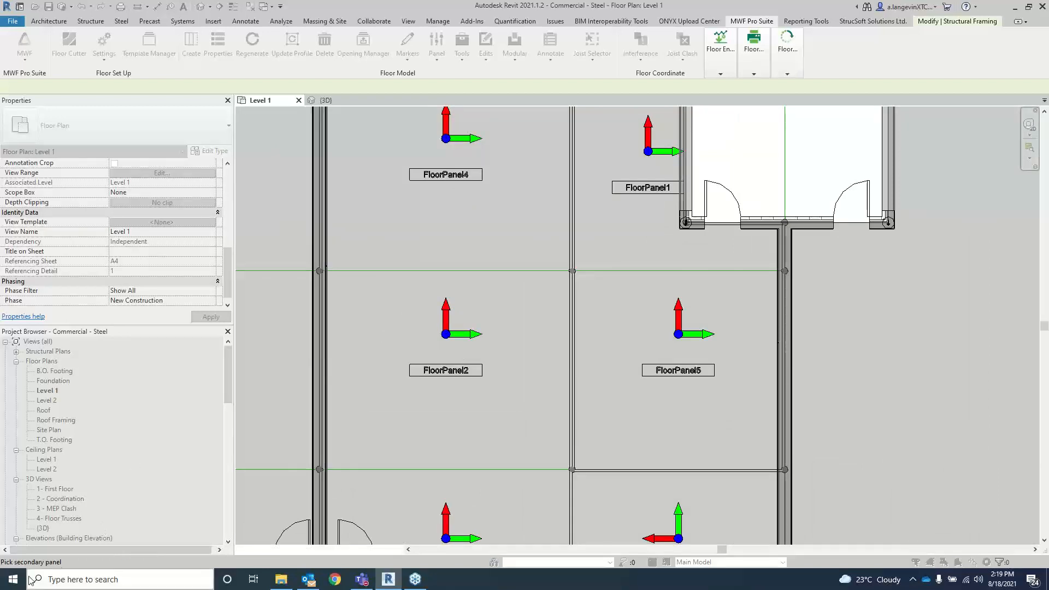
left_click(448, 321)
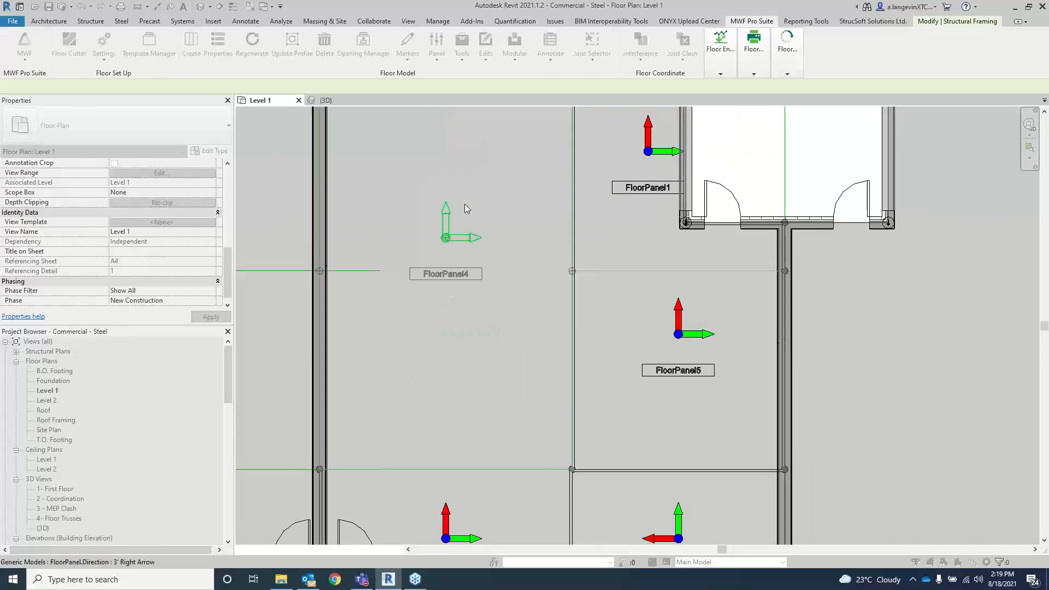
scroll(473, 225, "down", 1)
scroll(464, 202, "down", 1)
middle_click_drag(463, 249, 453, 303)
scroll(434, 313, "up", 2)
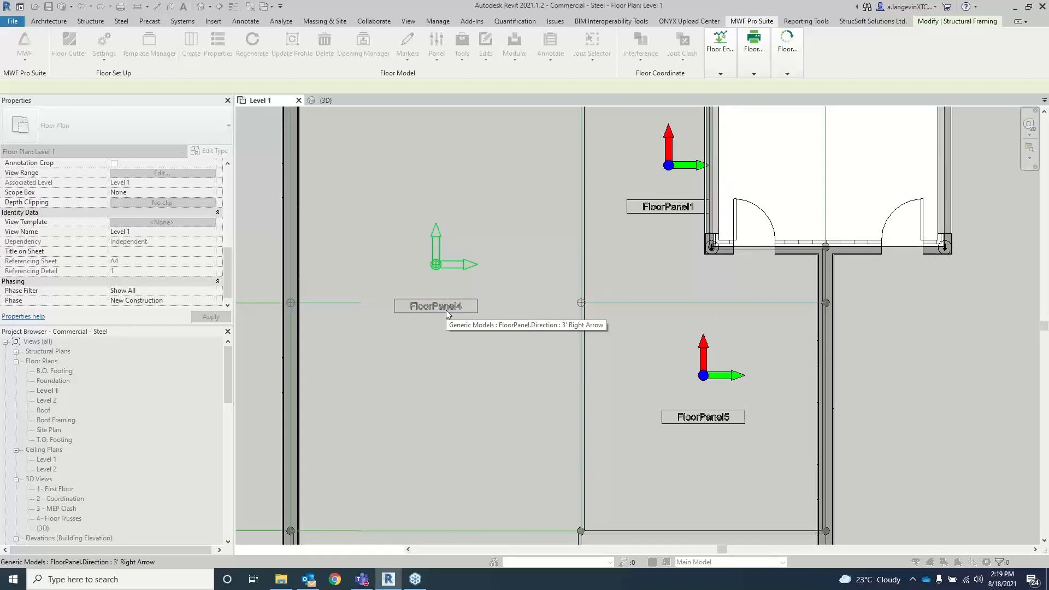
scroll(447, 313, "down", 2)
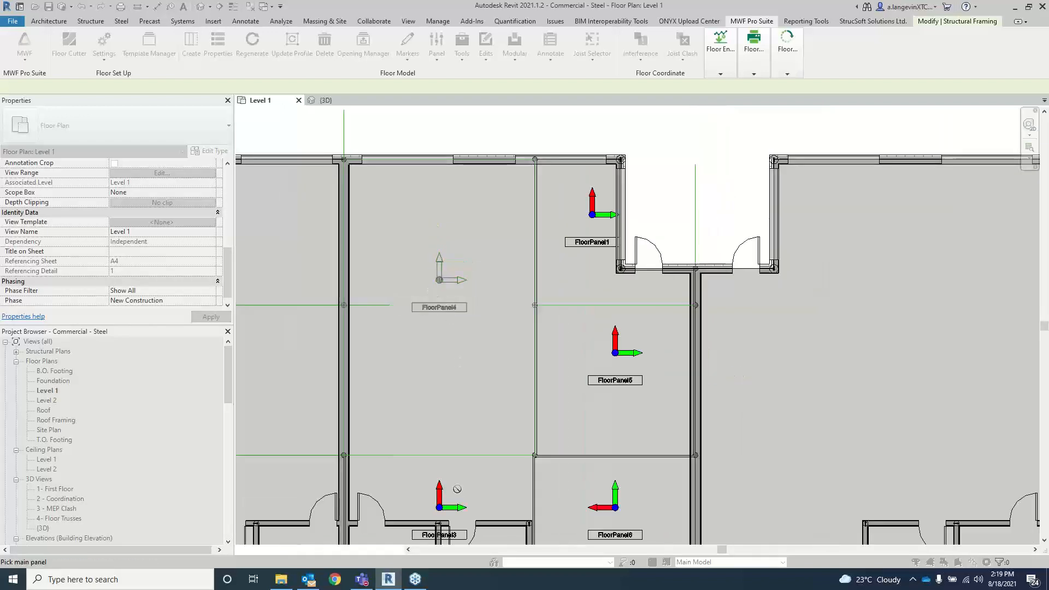
scroll(468, 443, "down", 2)
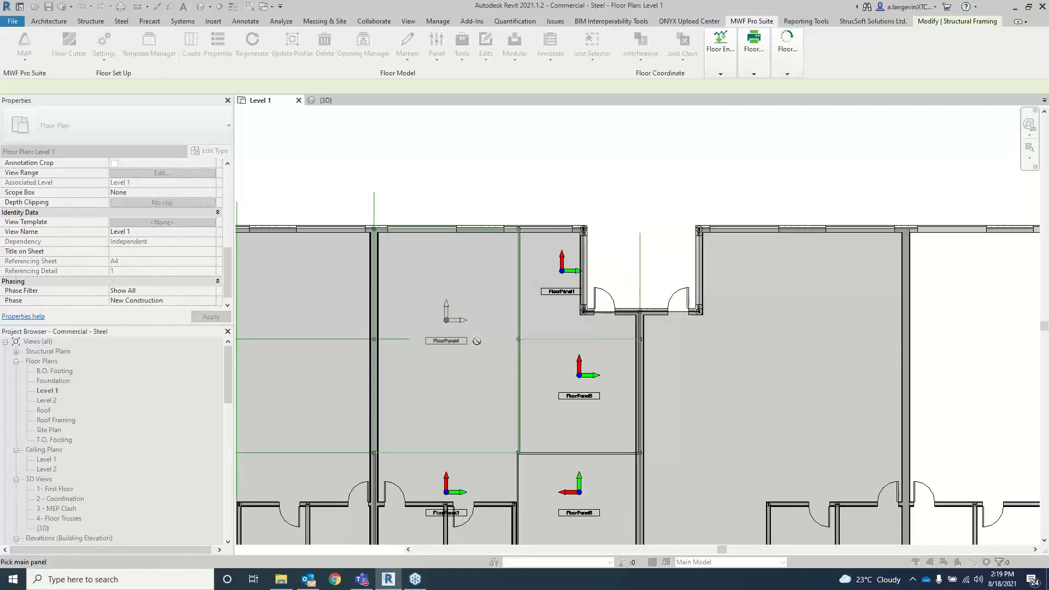
left_click(449, 343)
key("Escape")
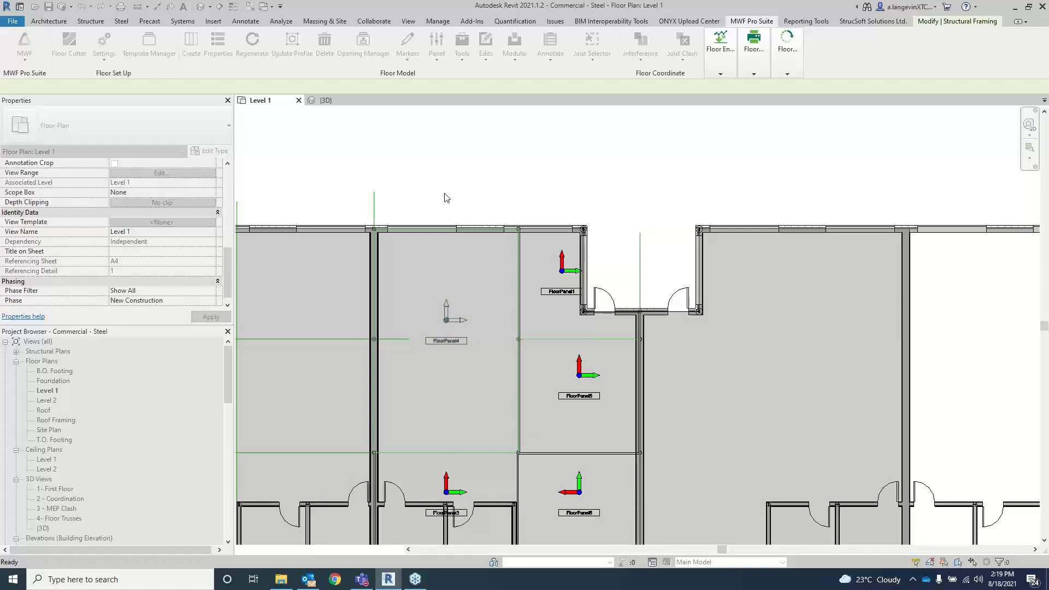
scroll(457, 362, "up", 3)
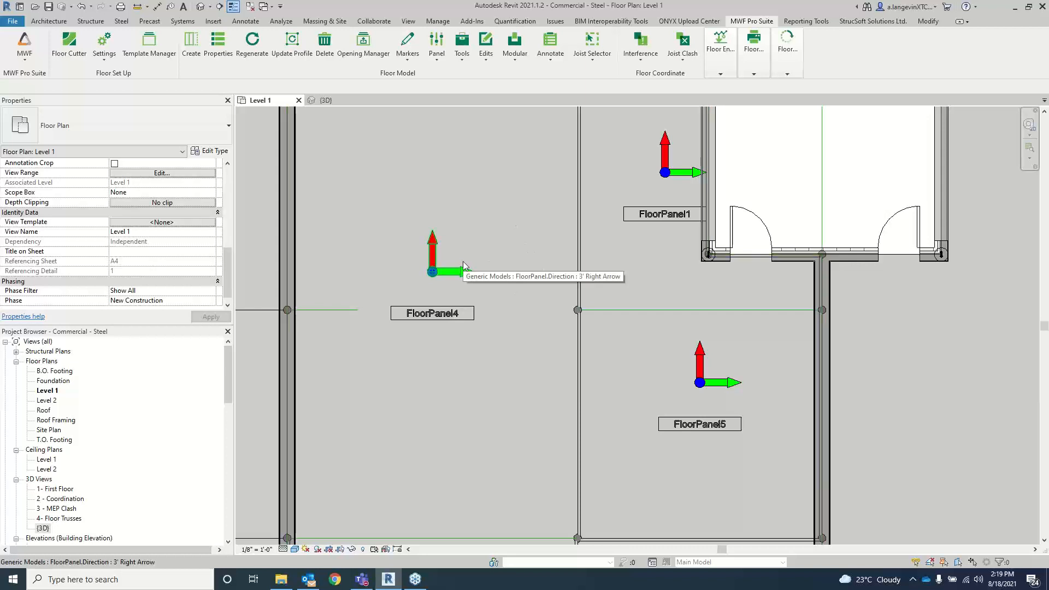
left_click(444, 64)
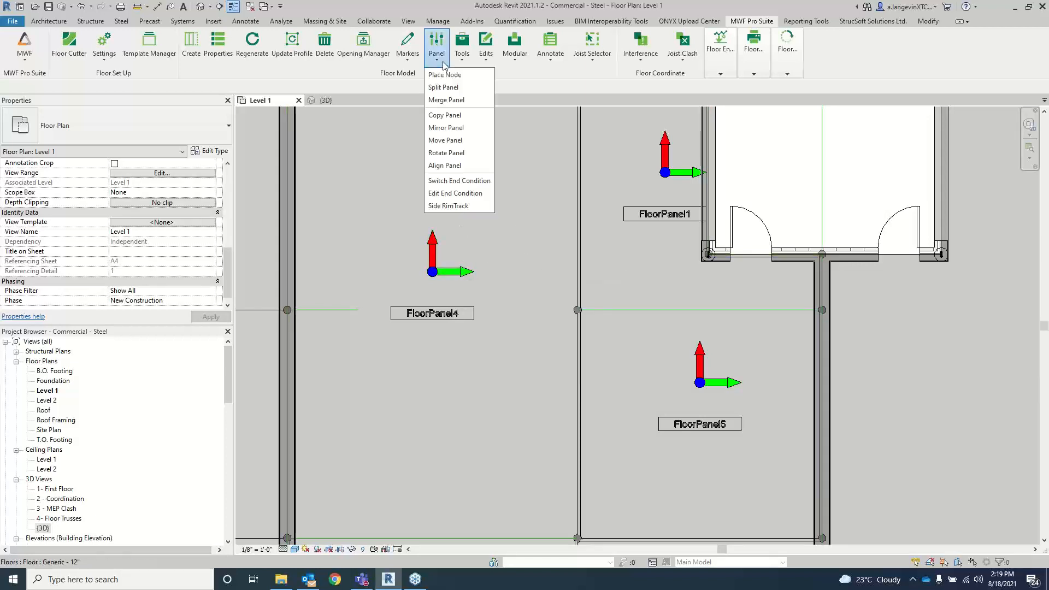
left_click(464, 54)
left_click(462, 55)
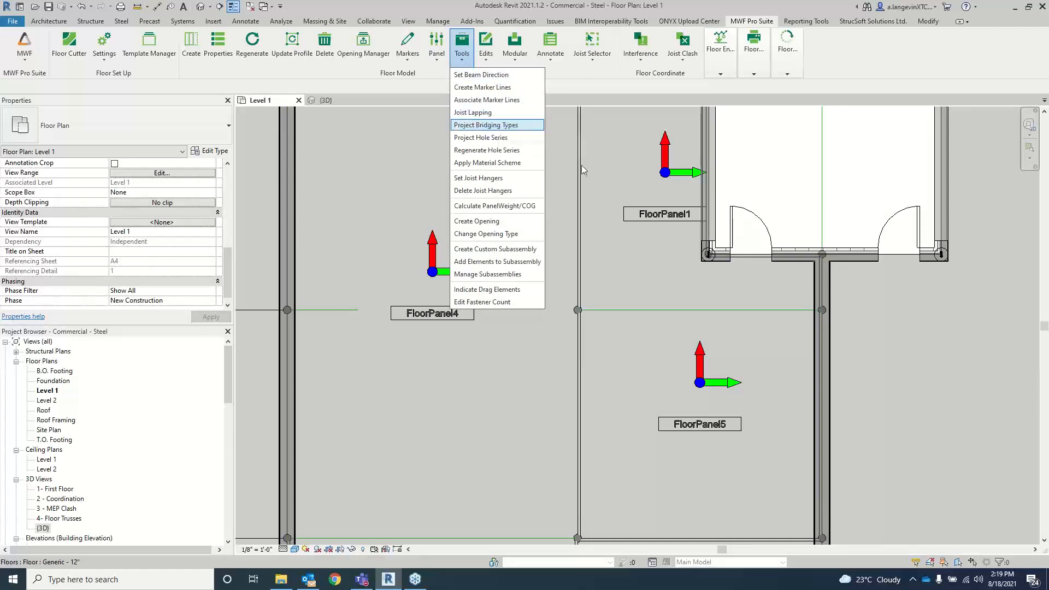
scroll(581, 165, "down", 2)
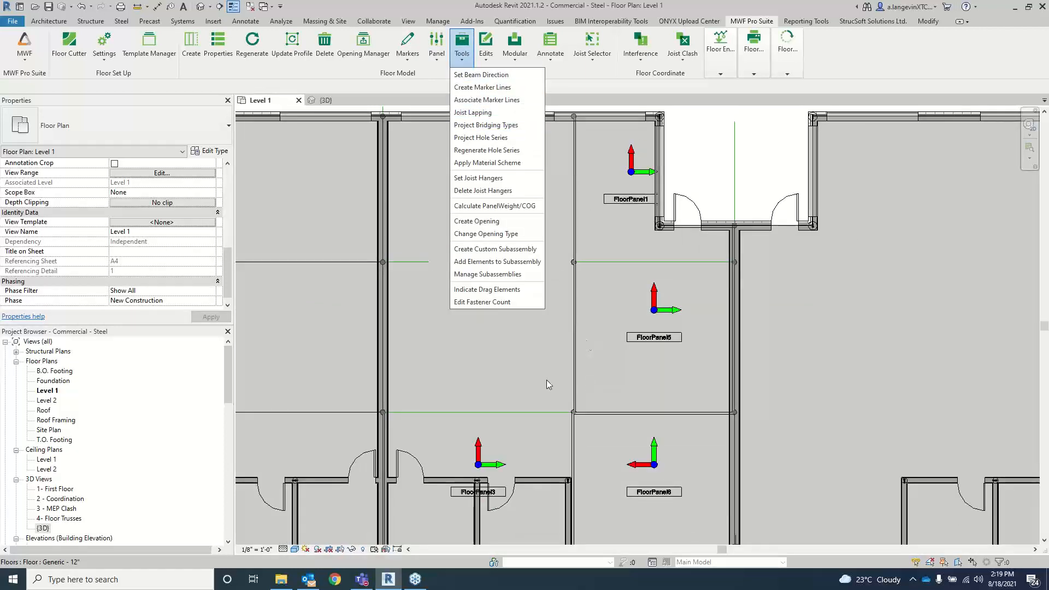
scroll(535, 386, "up", 3)
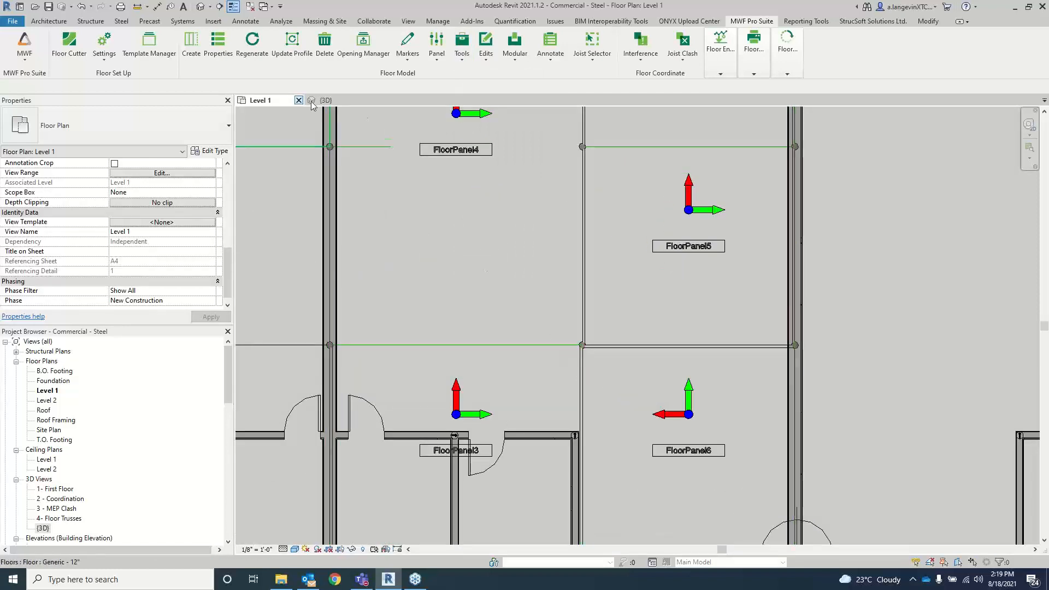
- Inspect the merged FloorPanel4 area and the neighbouring panels' framing in the 3D view
left_click(328, 101)
scroll(663, 230, "down", 2)
middle_click_drag(634, 193, 518, 479)
scroll(585, 313, "up", 5)
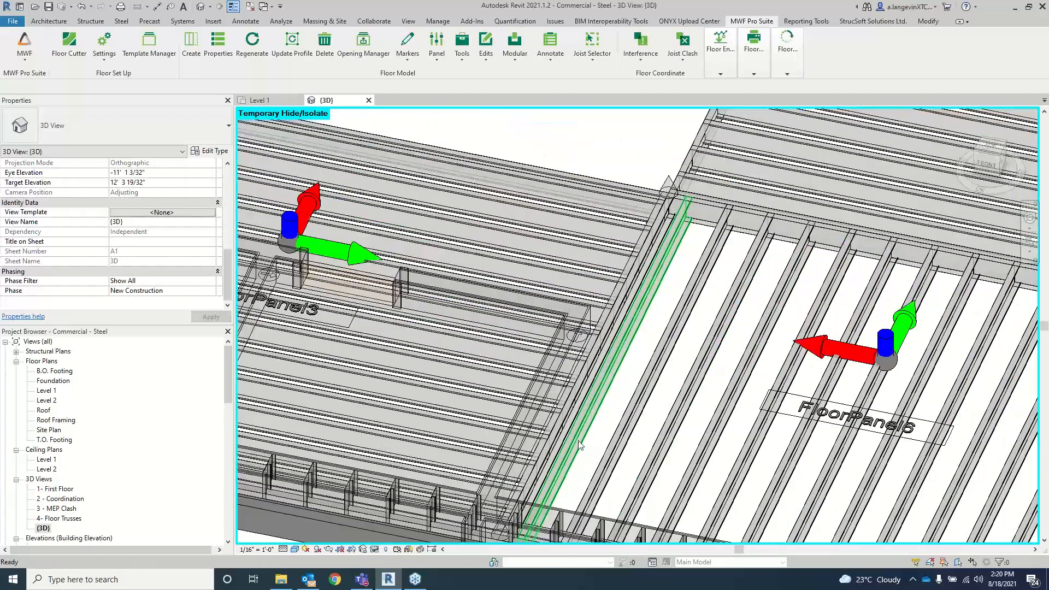
scroll(882, 344, "down", 2)
middle_click_drag(880, 344, 660, 496)
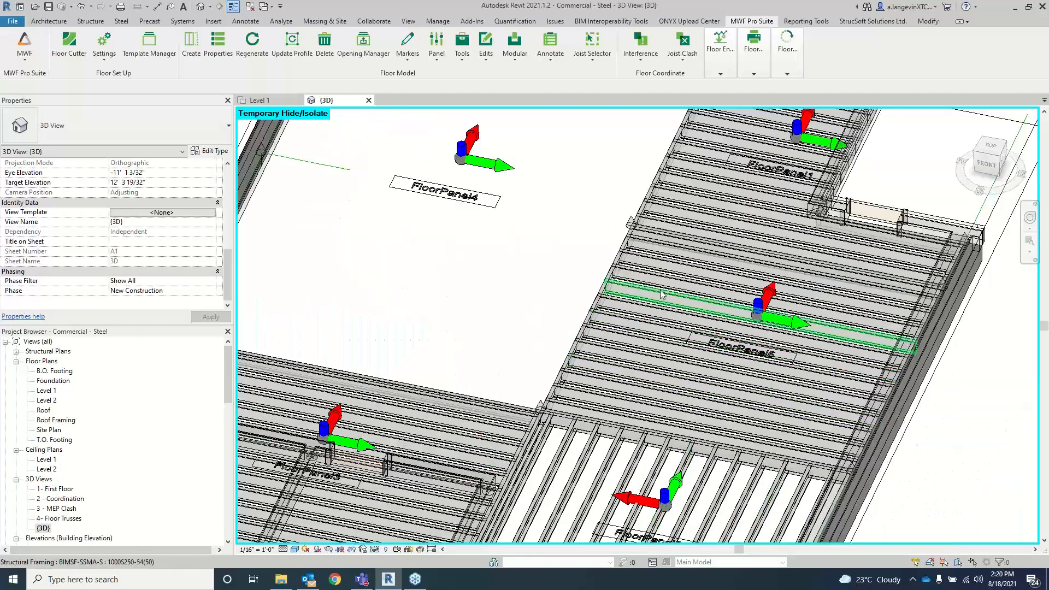
scroll(653, 309, "down", 1)
middle_click_drag(685, 262, 686, 288)
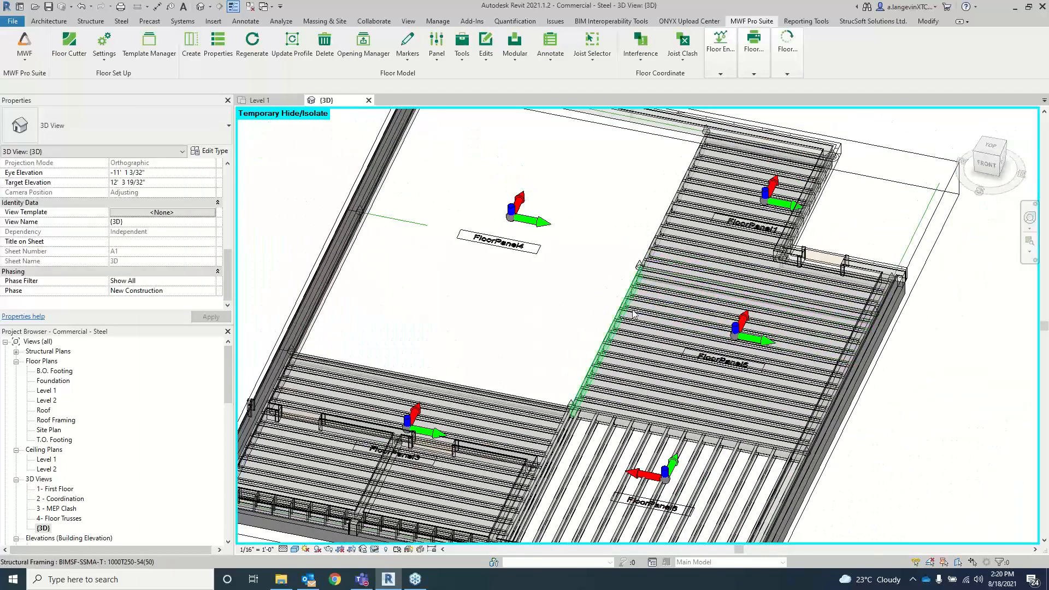
- Undo the merge of FloorPanel4 and FloorPanel2, and check both panels in the Level 1 plan and 3D view
left_click(520, 214)
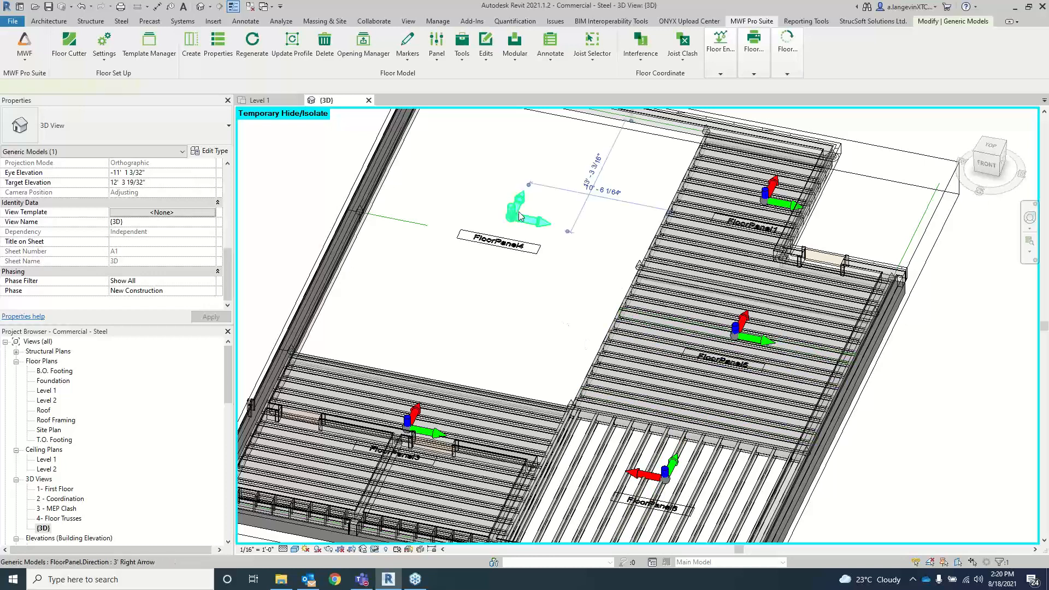
left_click(335, 42)
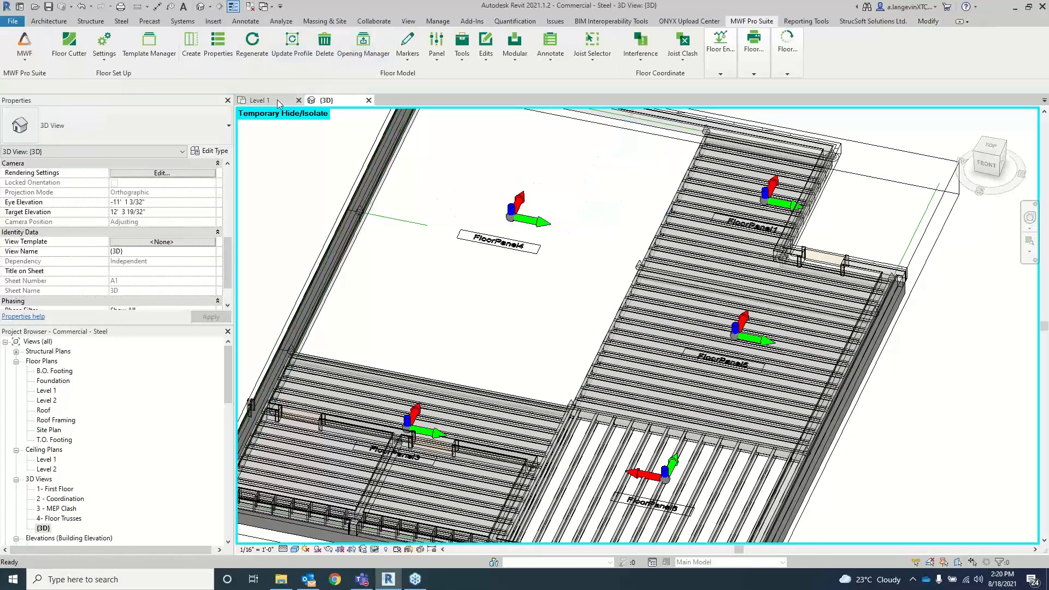
scroll(475, 211, "down", 1)
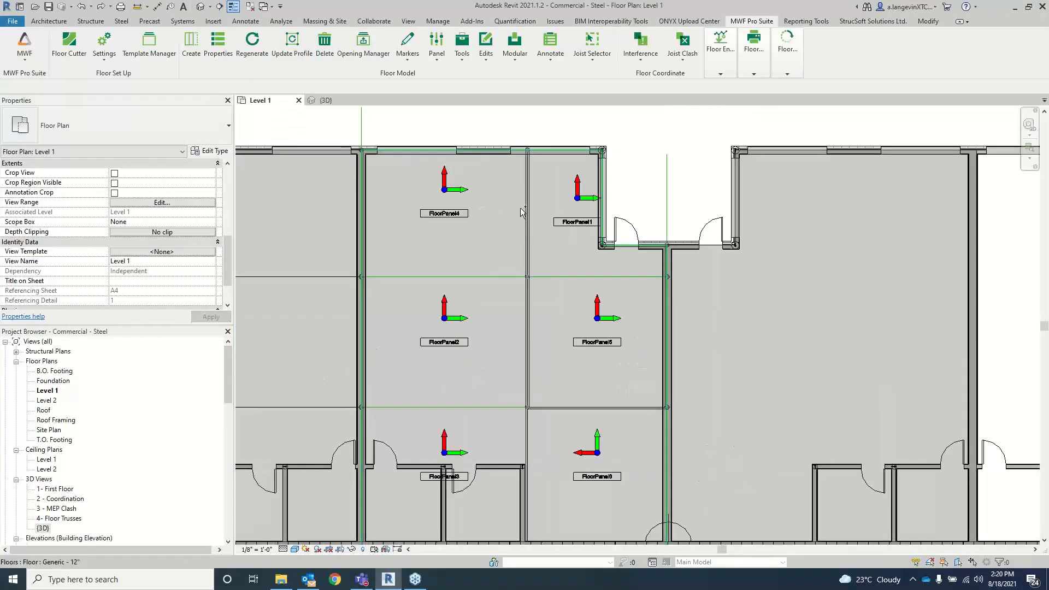
left_click(336, 101)
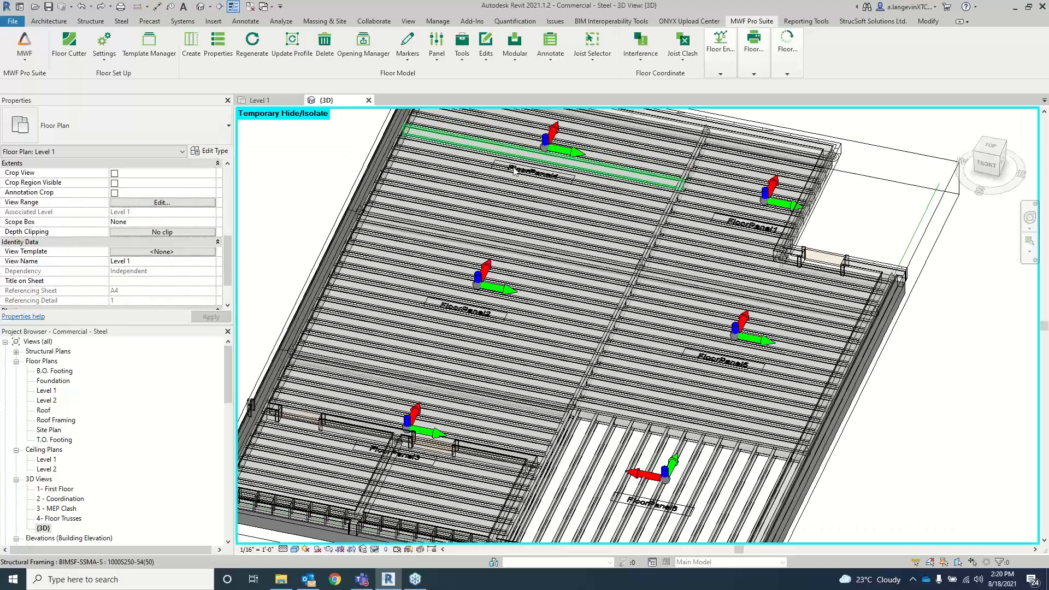
- Check the container, description and label properties of the rim tracks between FloorPanel4 and FloorPanel1
scroll(675, 209, "up", 4)
middle_click_drag(675, 209, 634, 314, "shift")
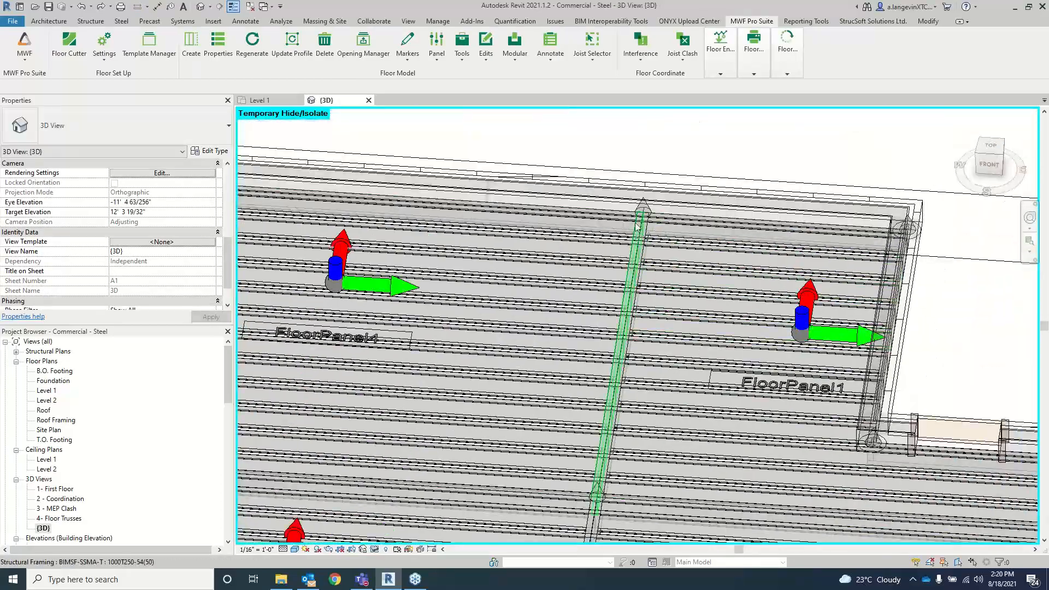
left_click(632, 315)
scroll(128, 224, "down", 5)
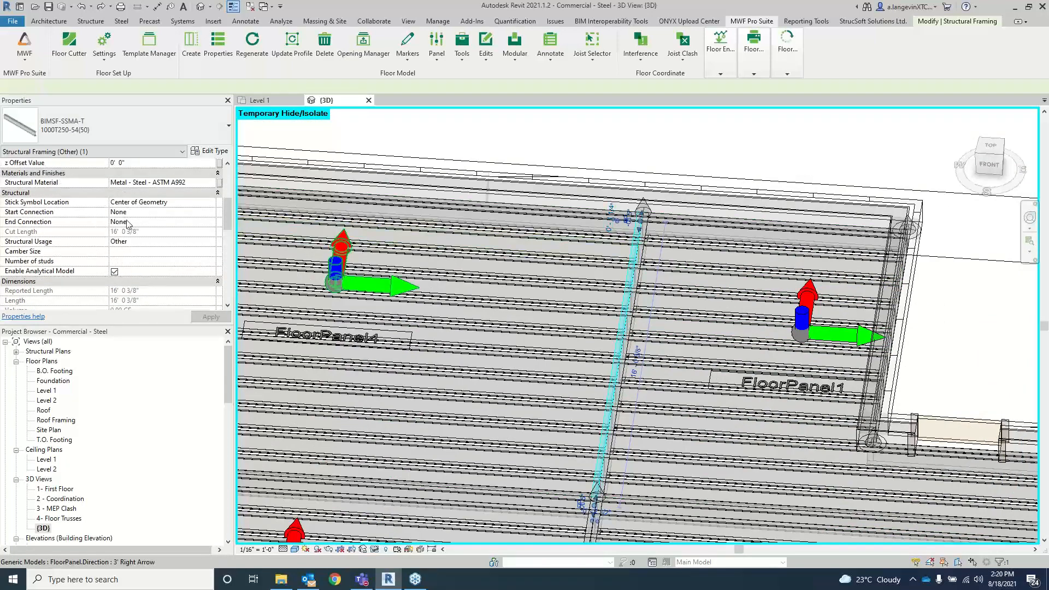
left_click(645, 253)
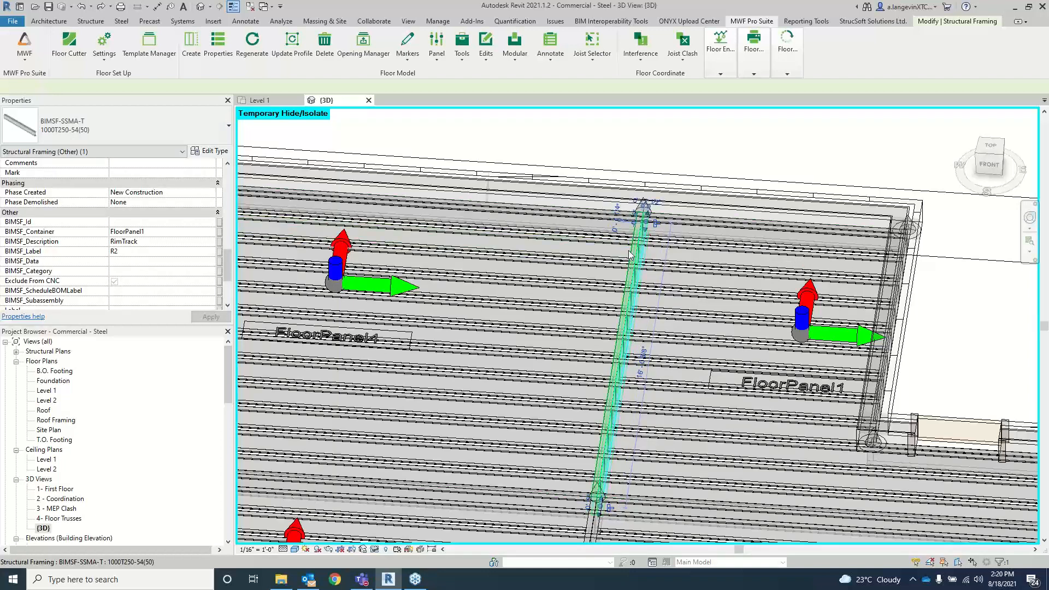
key("Escape")
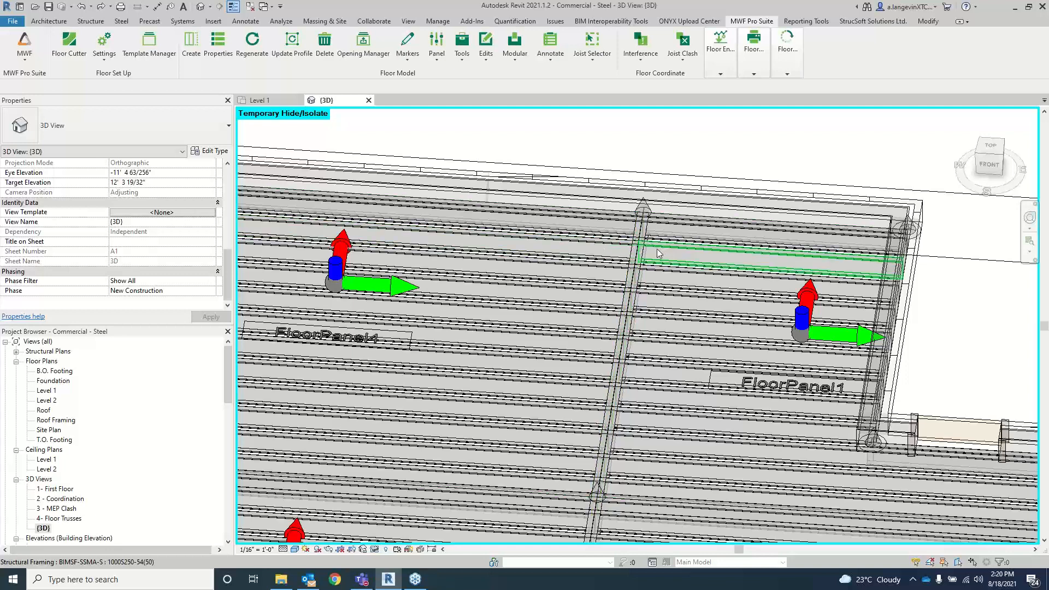
- Lap the joists of FloorPanel4 and FloorPanel1 with FloorPanel4 as the anchor panel, a 3" lap distance and joists flipped back to back
left_click(354, 313)
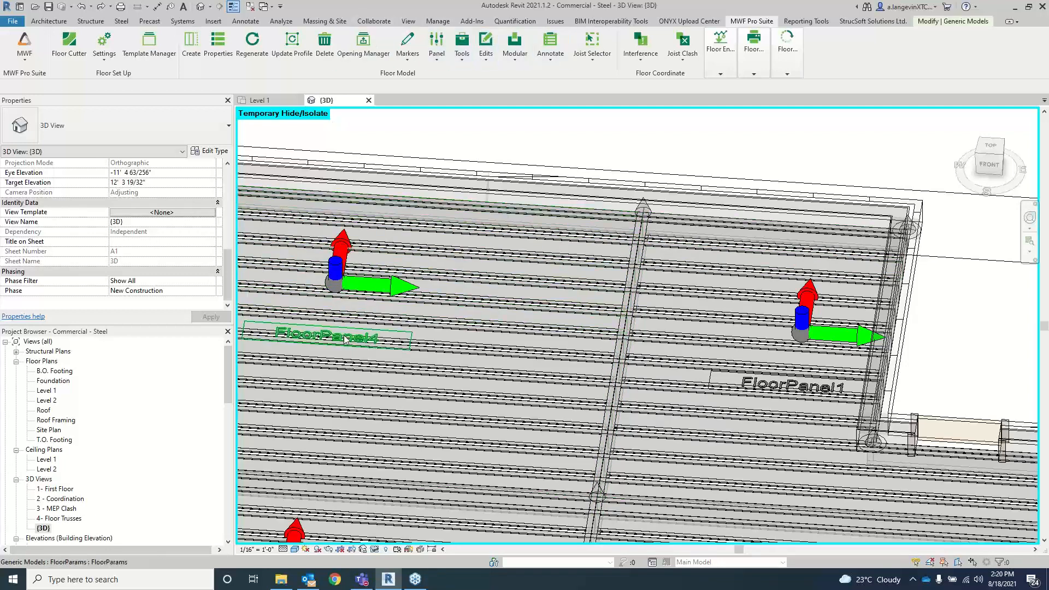
left_click(808, 403, "ctrl")
left_click(461, 53)
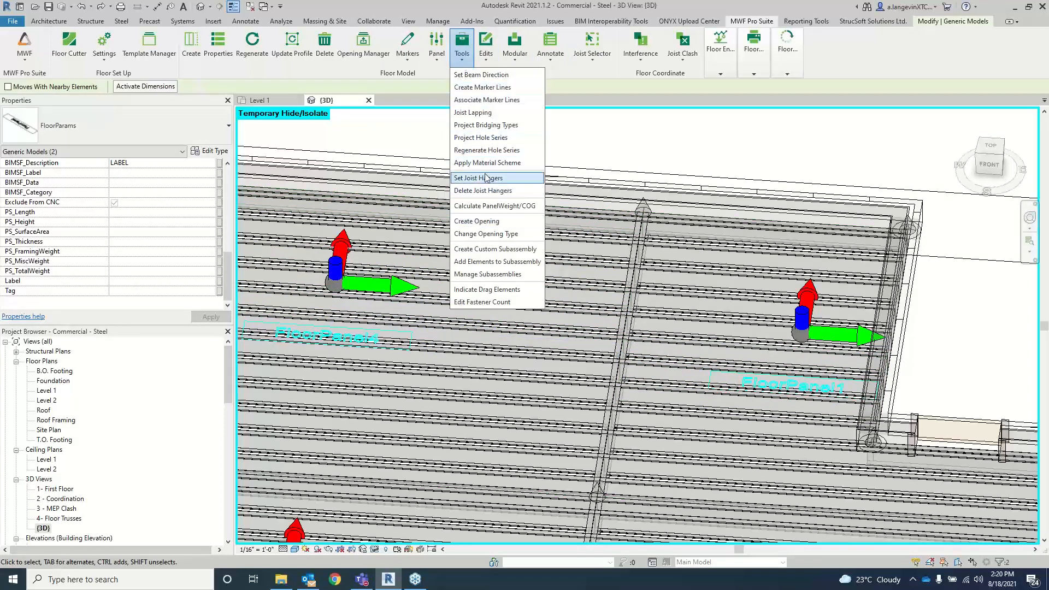
left_click(485, 115)
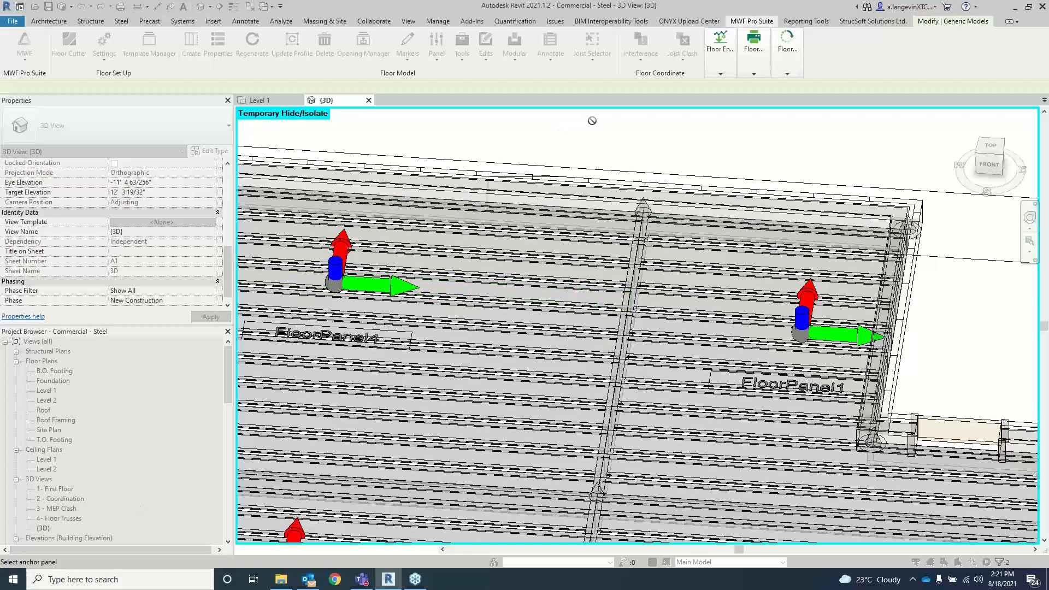
left_click(340, 337)
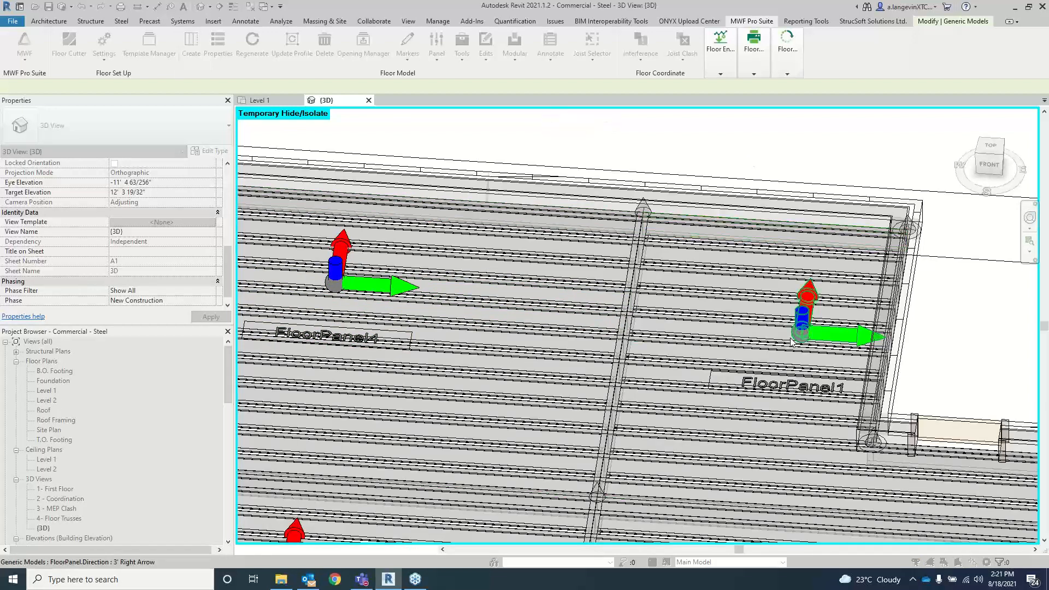
left_click(791, 385)
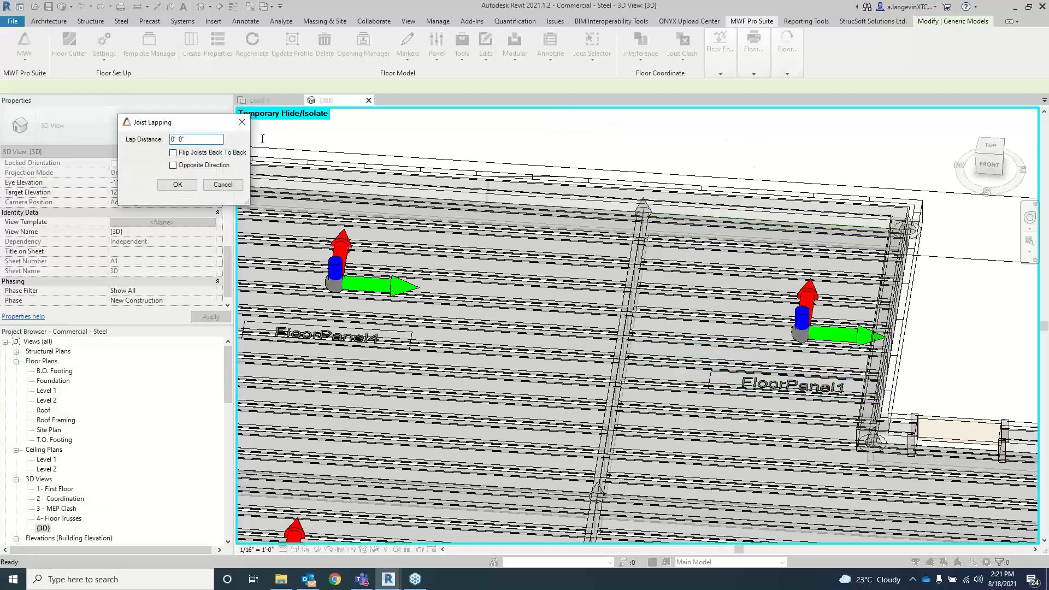
left_click_drag(210, 126, 557, 210)
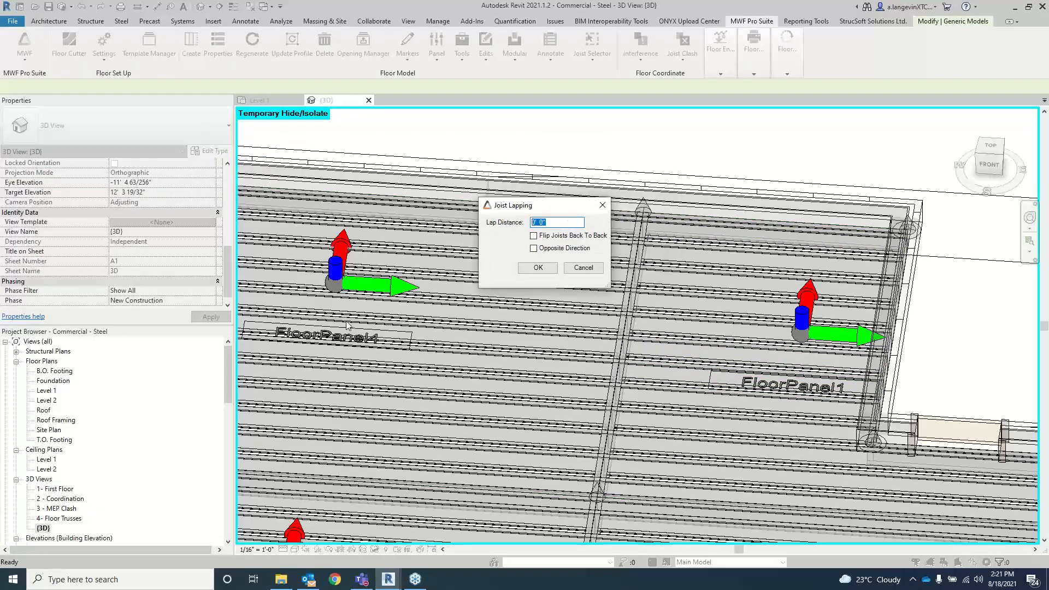
type("3")
left_click(534, 237)
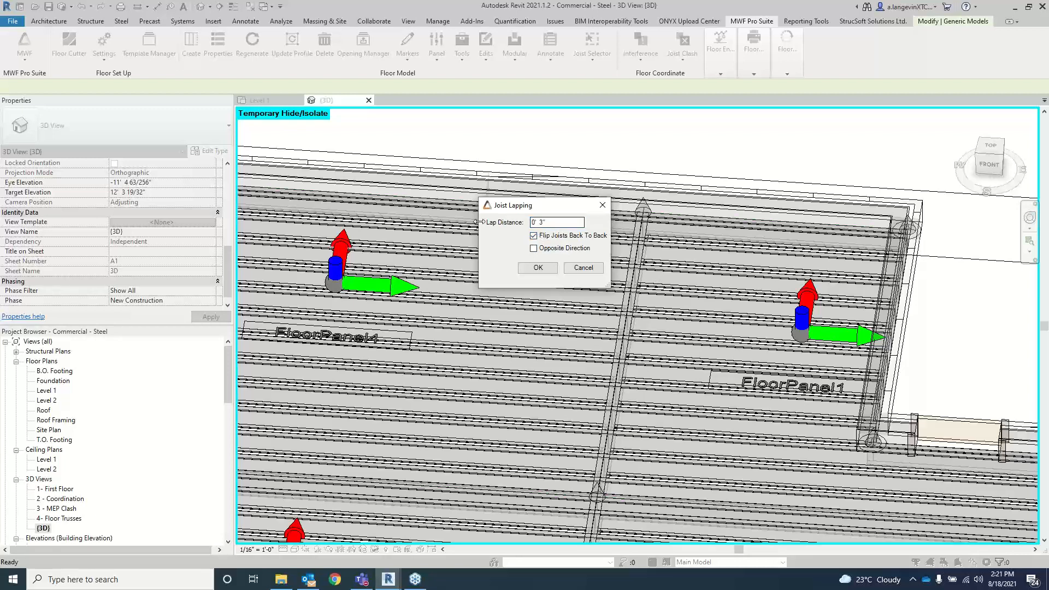
left_click(539, 269)
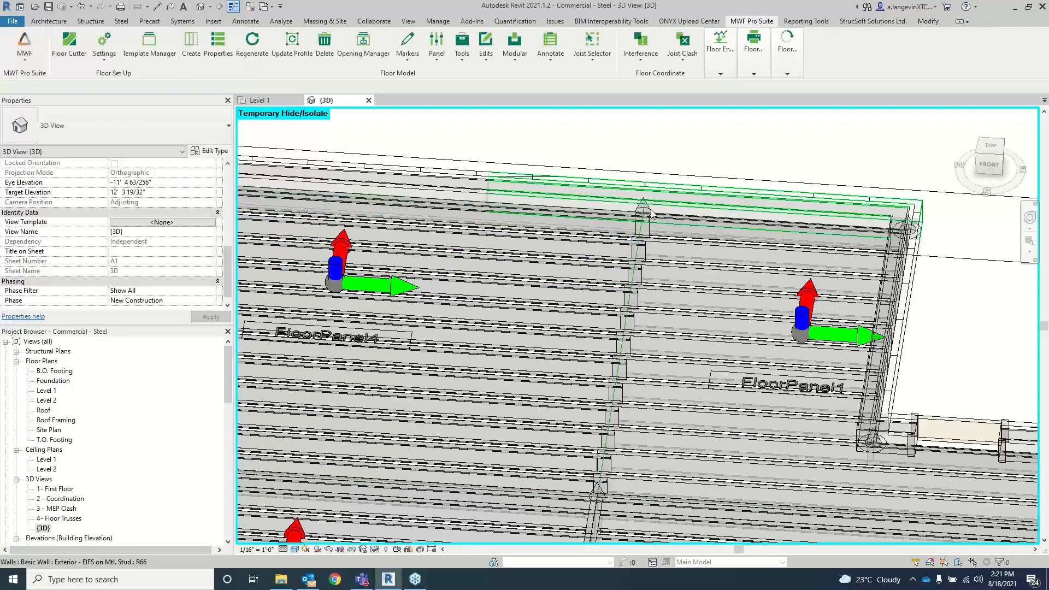
- Inspect the lapped joist ends up close along the boundary between FloorPanel4 and FloorPanel1 in the 3D view
middle_click_drag(652, 213, 698, 344, "shift")
scroll(692, 353, "down", 2)
left_click(637, 503)
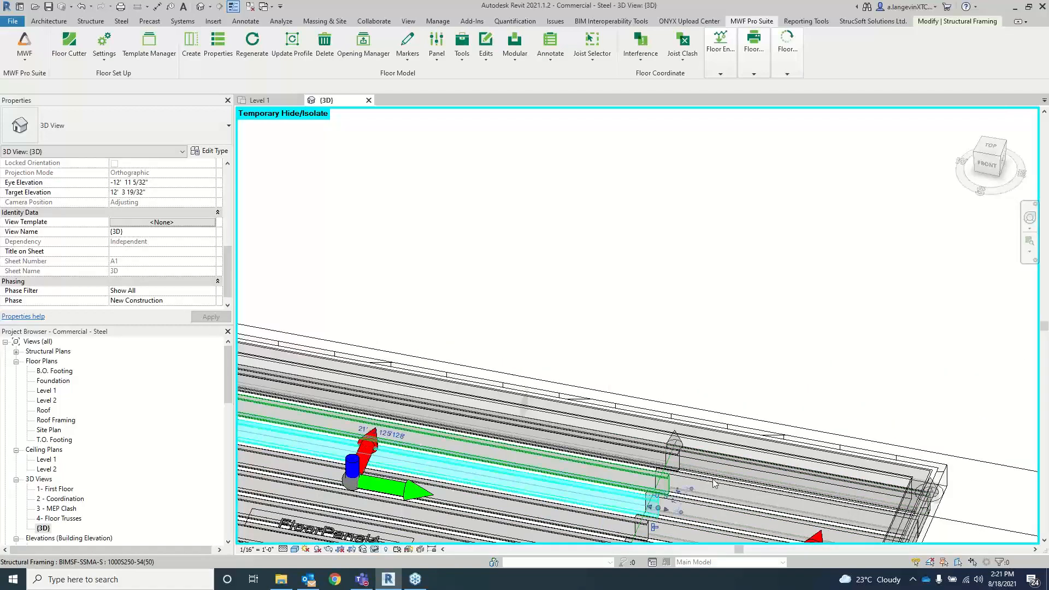
middle_click_drag(714, 482, 711, 219, "shift")
scroll(710, 219, "up", 3)
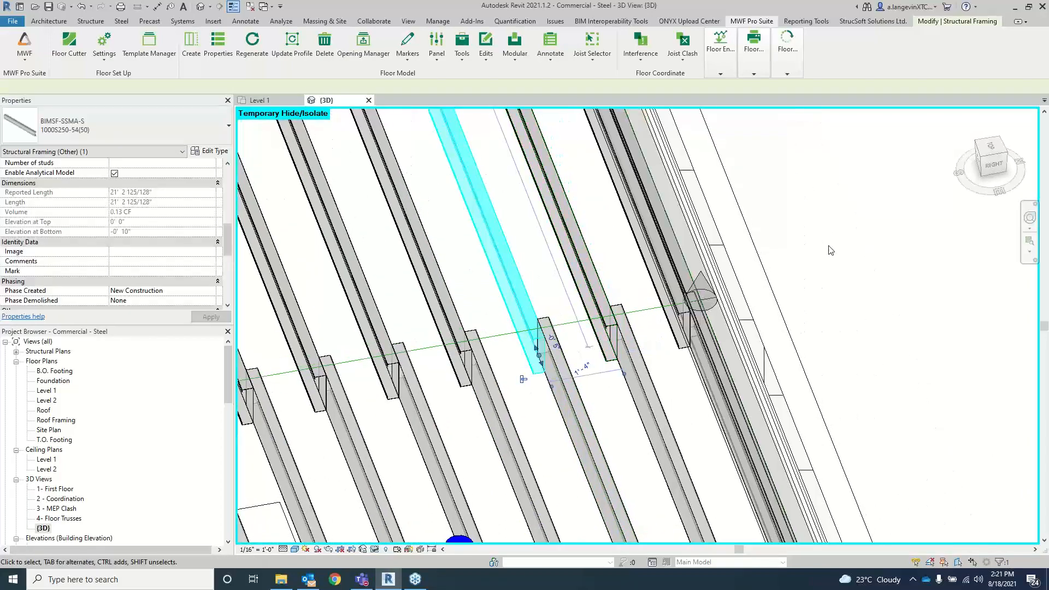
left_click(831, 251)
scroll(547, 312, "up", 3)
left_click(552, 355)
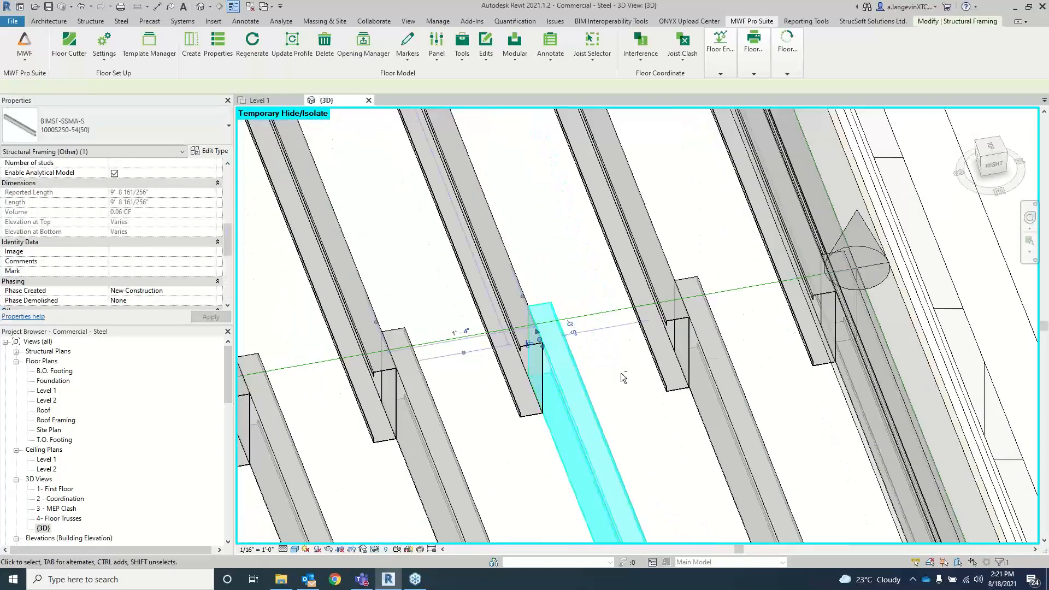
middle_click_drag(621, 372, 555, 370, "shift")
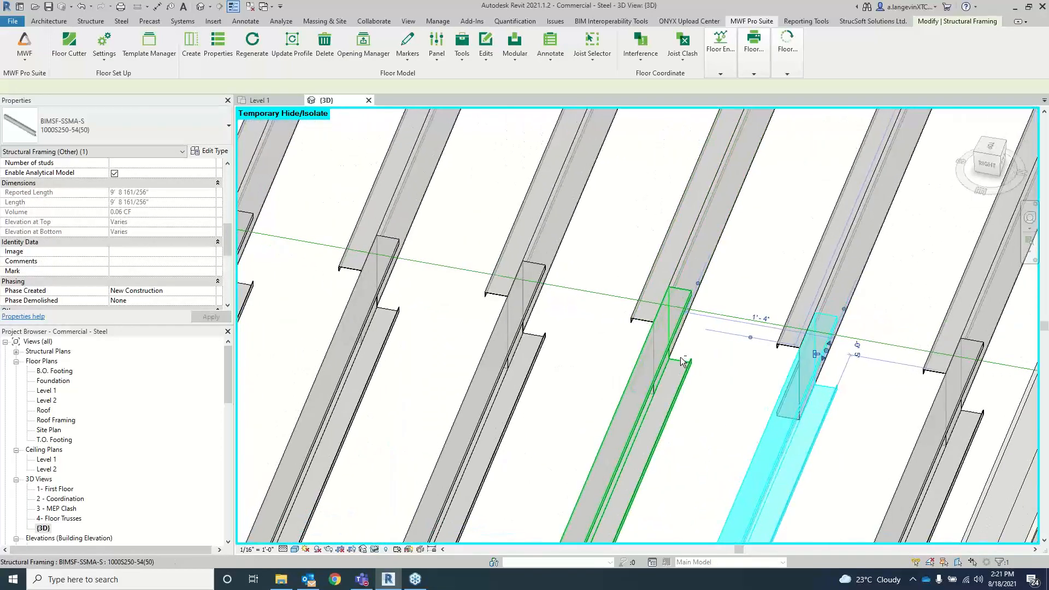
left_click(531, 294)
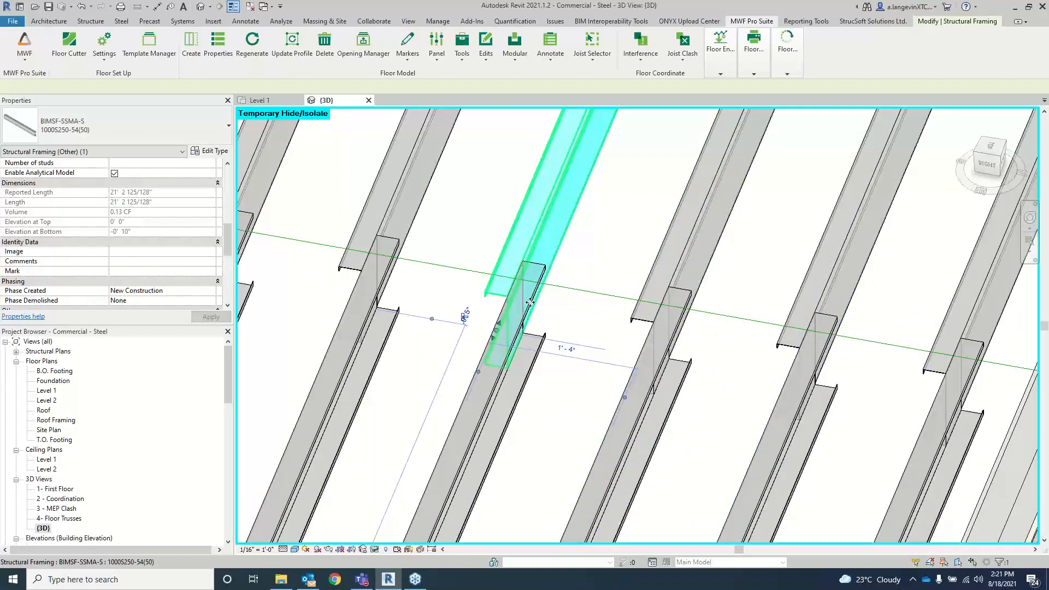
- Review the joist laps along the full length of FloorPanel1's shared edge and the framing of the neighbouring panels
scroll(527, 298, "down", 4)
left_click(543, 236)
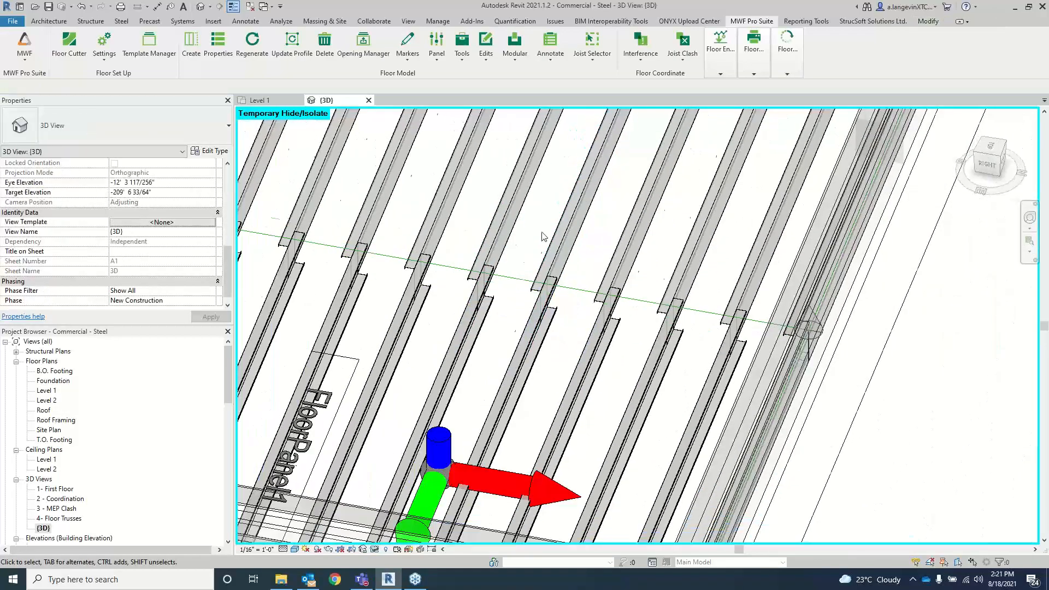
middle_click_drag(543, 236, 643, 327, "shift")
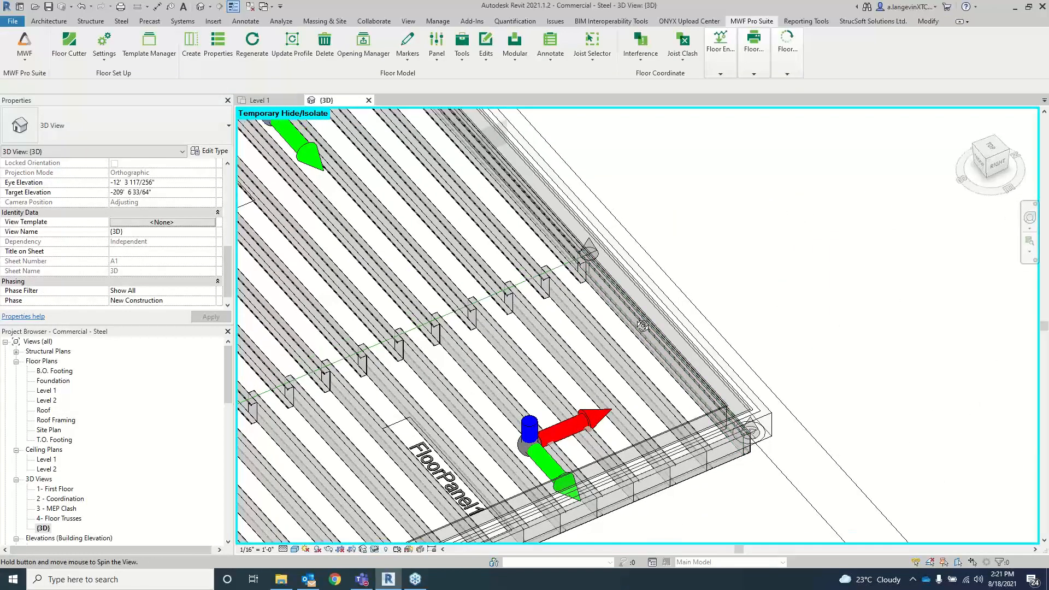
left_click(519, 289)
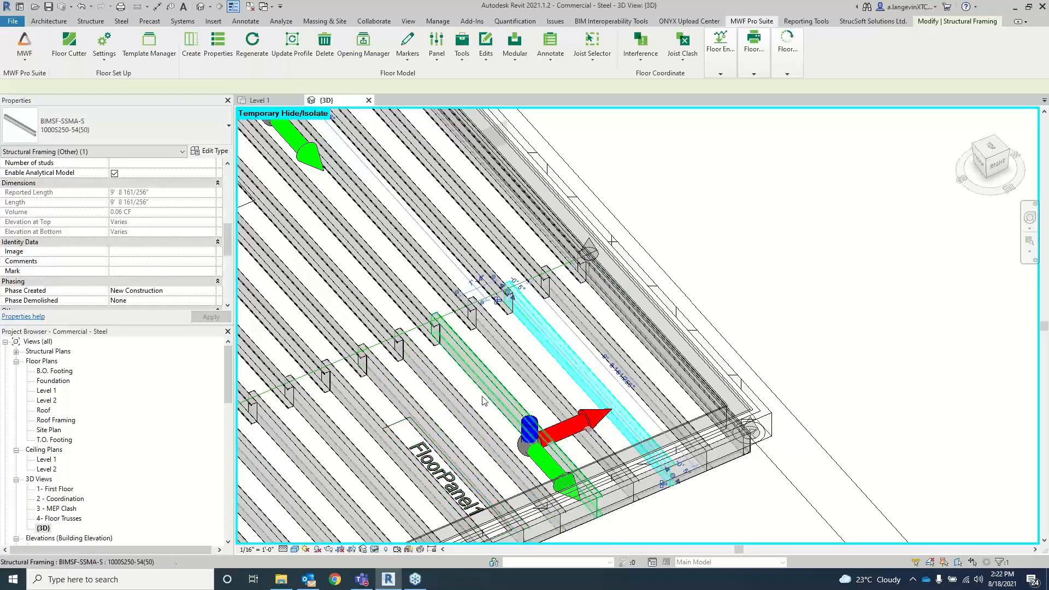
scroll(475, 336, "down", 3)
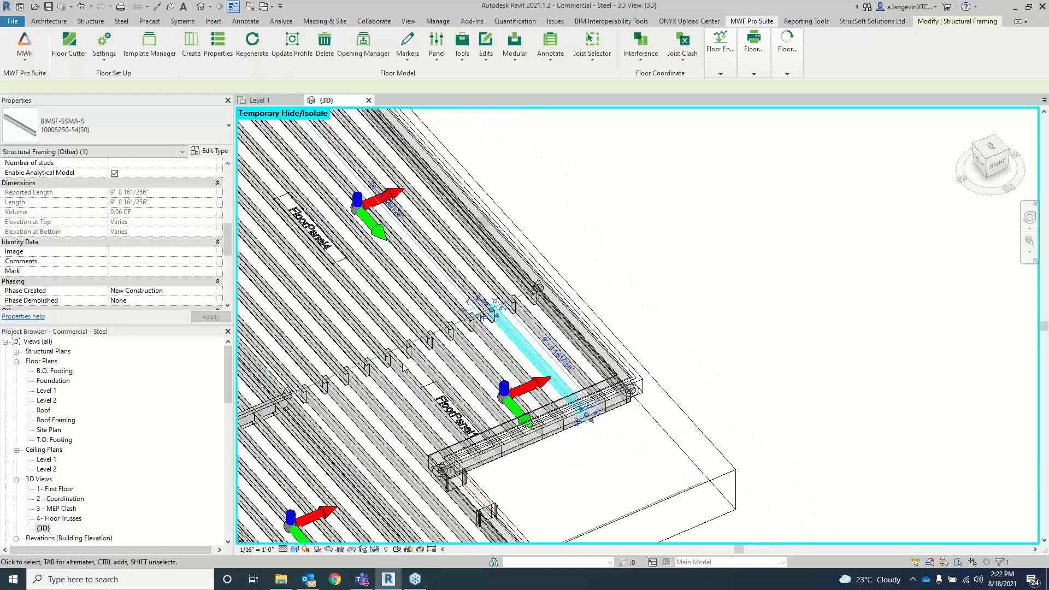
middle_click_drag(509, 382, 496, 354)
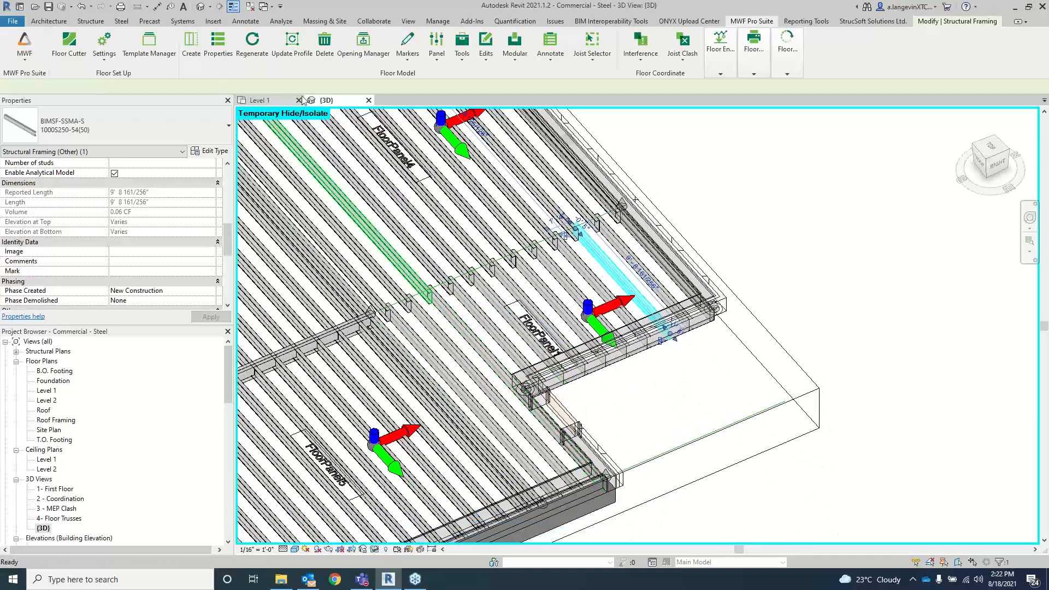
- In the Level 1 plan, check the separate Generic - 12" floor pieces of the unit adjoining the six framed panels
left_click(272, 102)
scroll(563, 274, "up", 1)
scroll(583, 236, "down", 2)
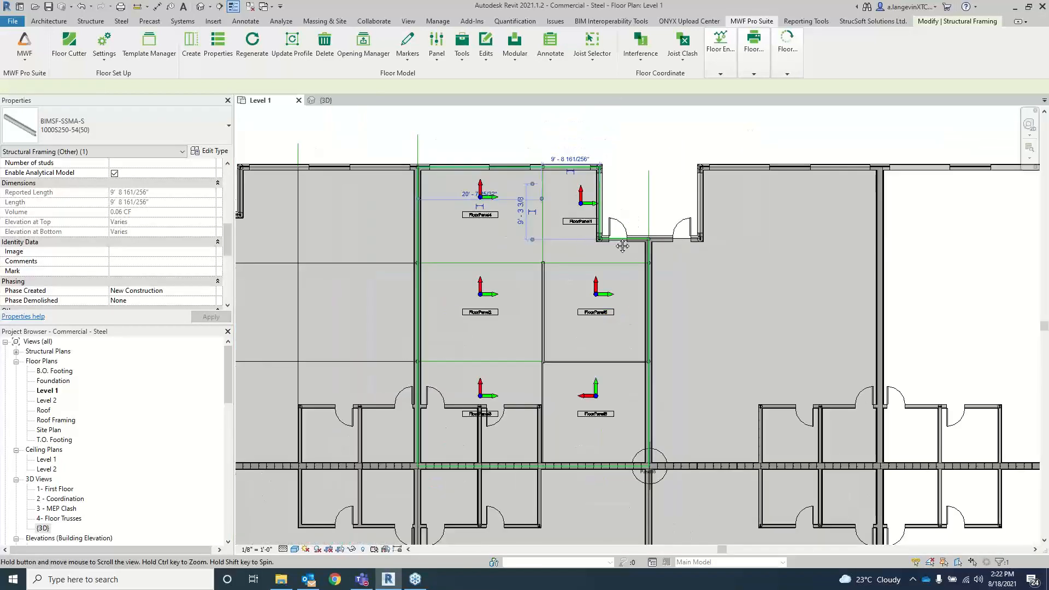
middle_click_drag(621, 247, 738, 294)
left_click(609, 160)
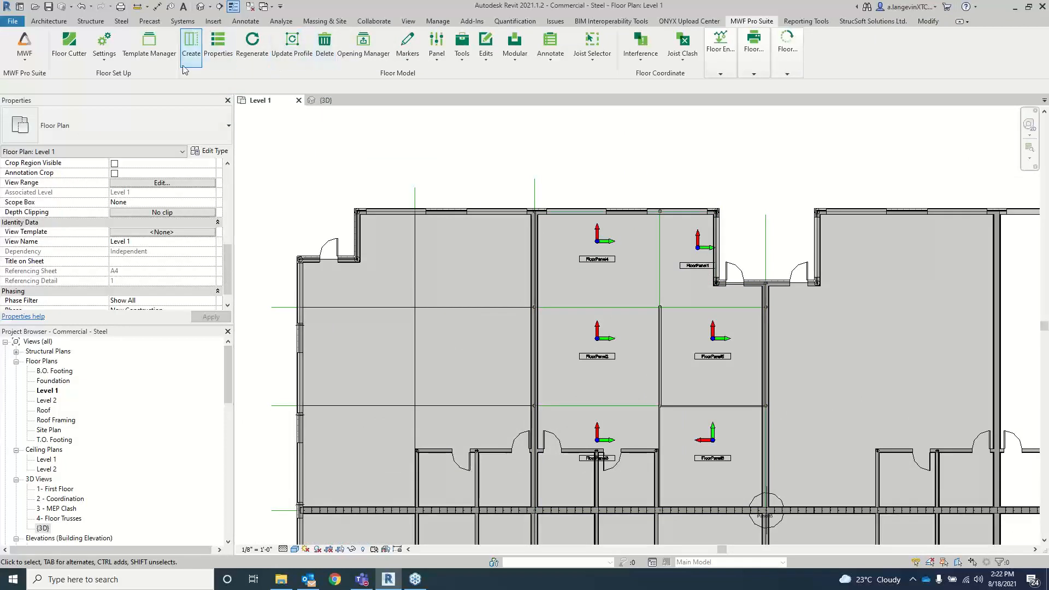
left_click(381, 253)
left_click(459, 260)
left_click(368, 344)
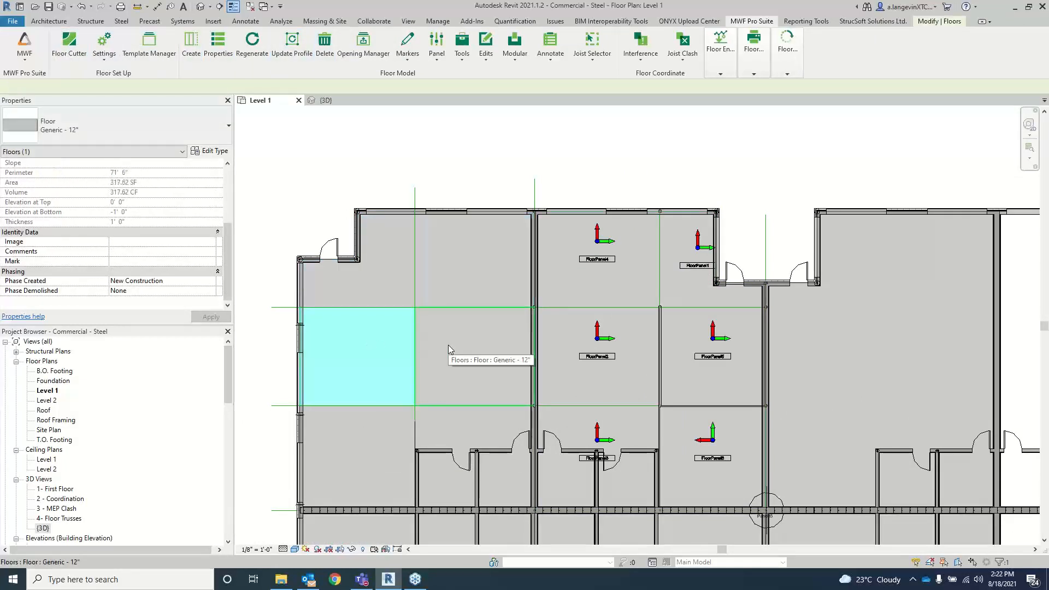
left_click(441, 375)
left_click(384, 440)
left_click(433, 427)
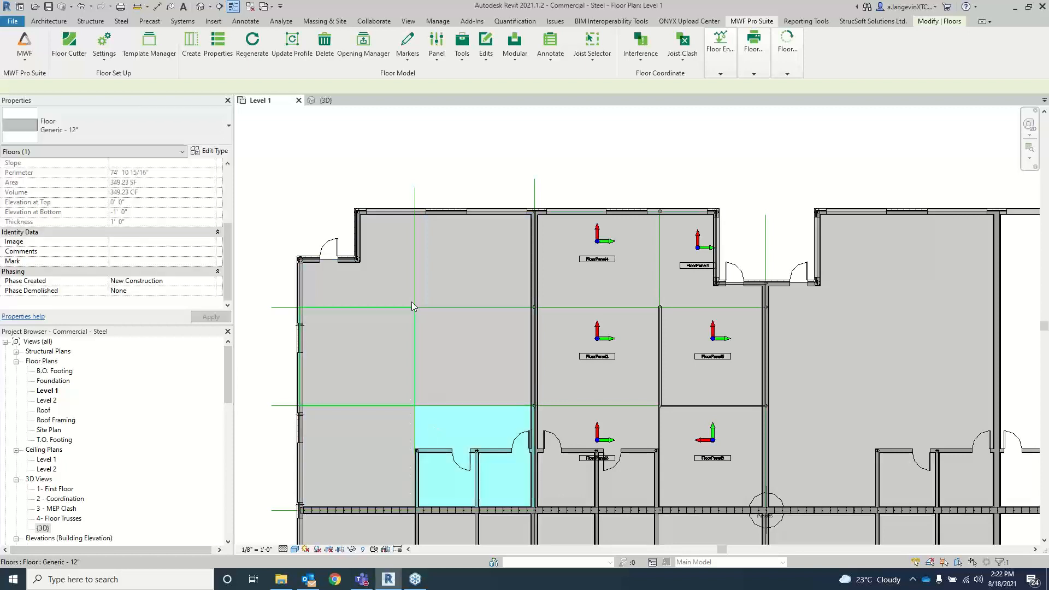
- Check five of the adjoining unit's separate floor pieces by selecting them together, and clear the selection
left_click(389, 281)
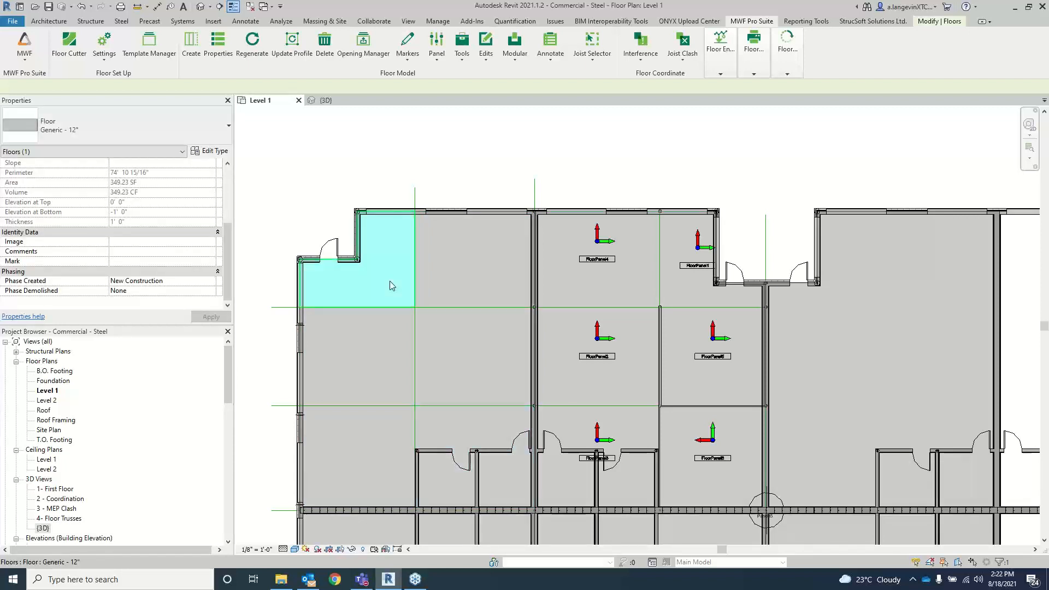
left_click(429, 272)
left_click(458, 367, "ctrl")
left_click(378, 448, "ctrl")
left_click(191, 46)
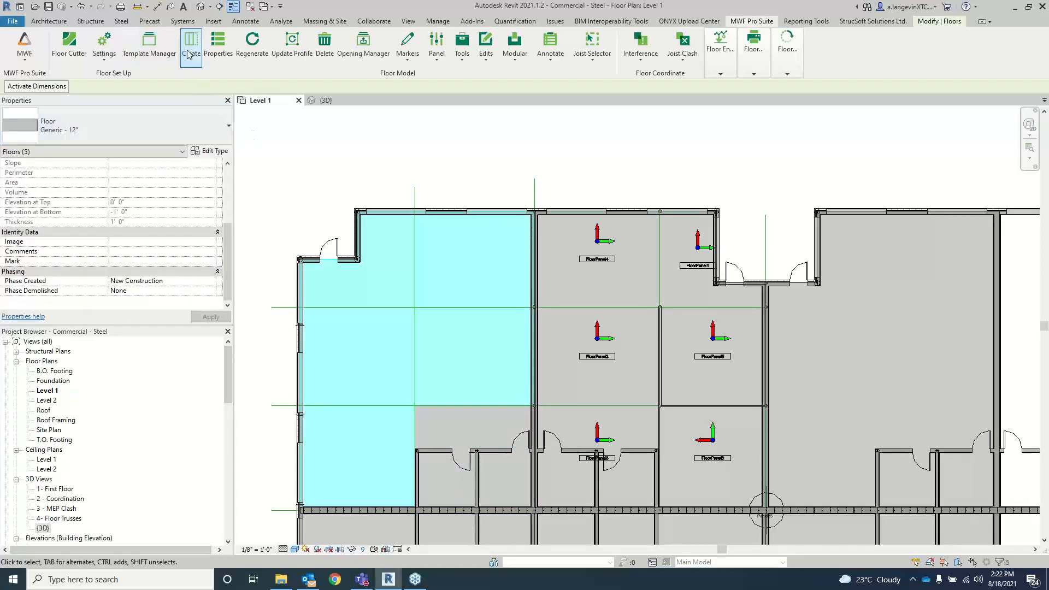
left_click(464, 156)
- Examine the single floor beneath the six panels and the boundary node between FloorPanel4 and FloorPanel1 on the exterior wall
scroll(562, 223, "up", 2)
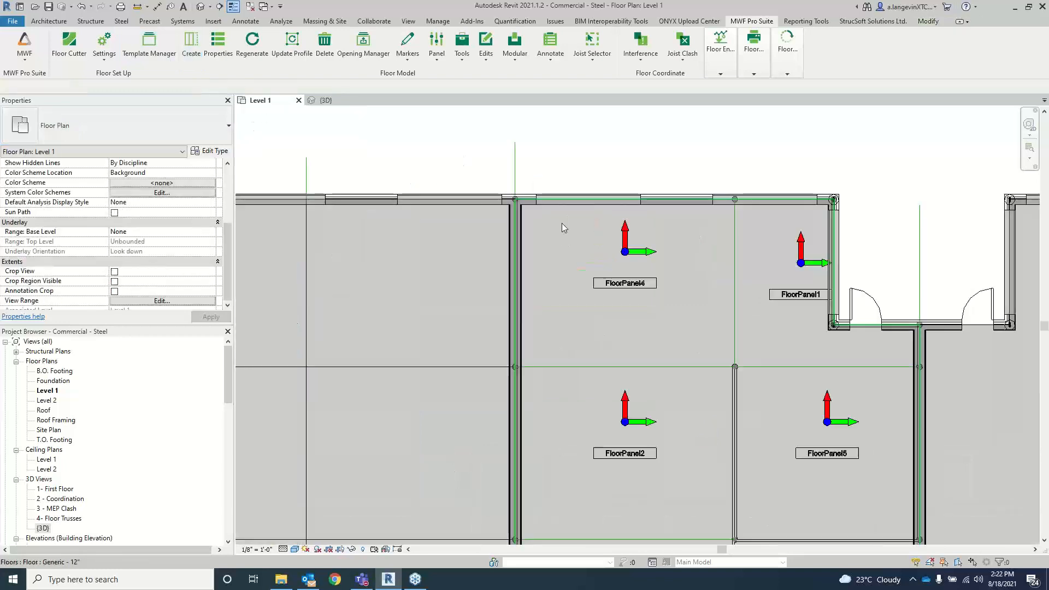
middle_click_drag(695, 231, 623, 217)
left_click(623, 216)
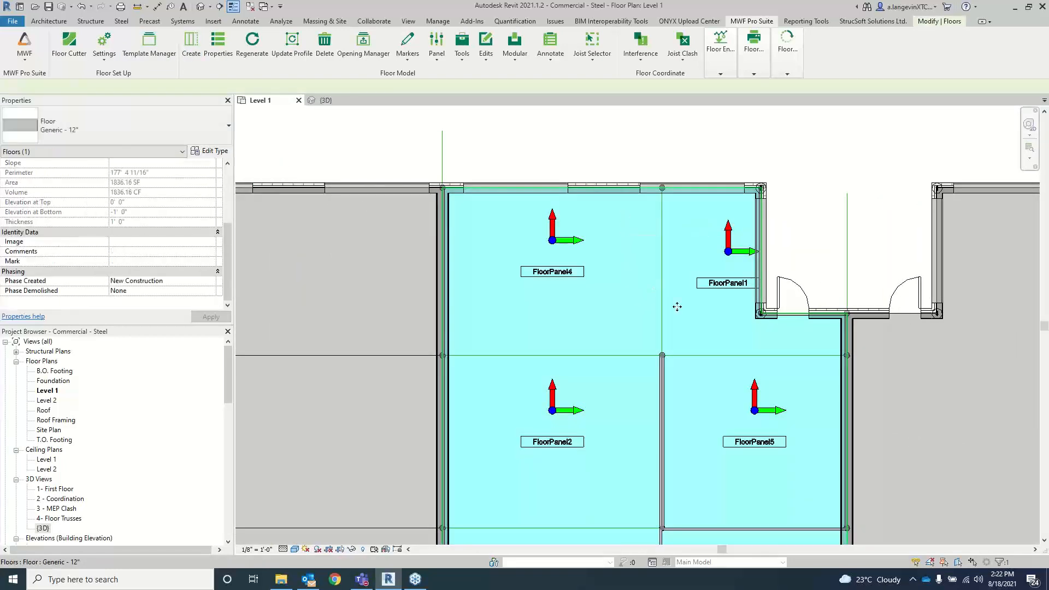
scroll(676, 306, "up", 1)
middle_click_drag(677, 306, 622, 213)
scroll(622, 213, "down", 4)
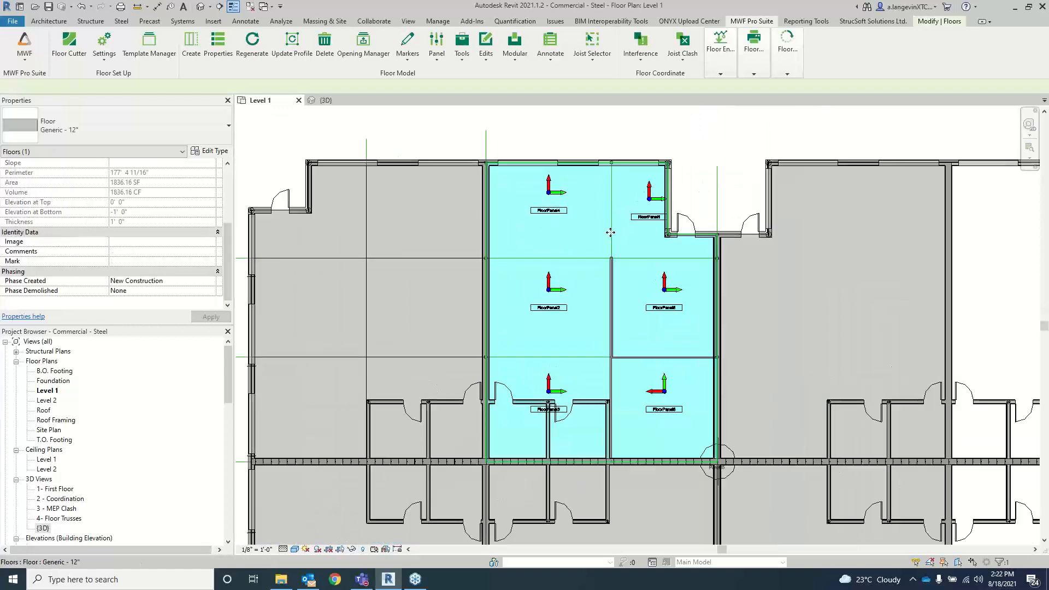
scroll(601, 169, "up", 6)
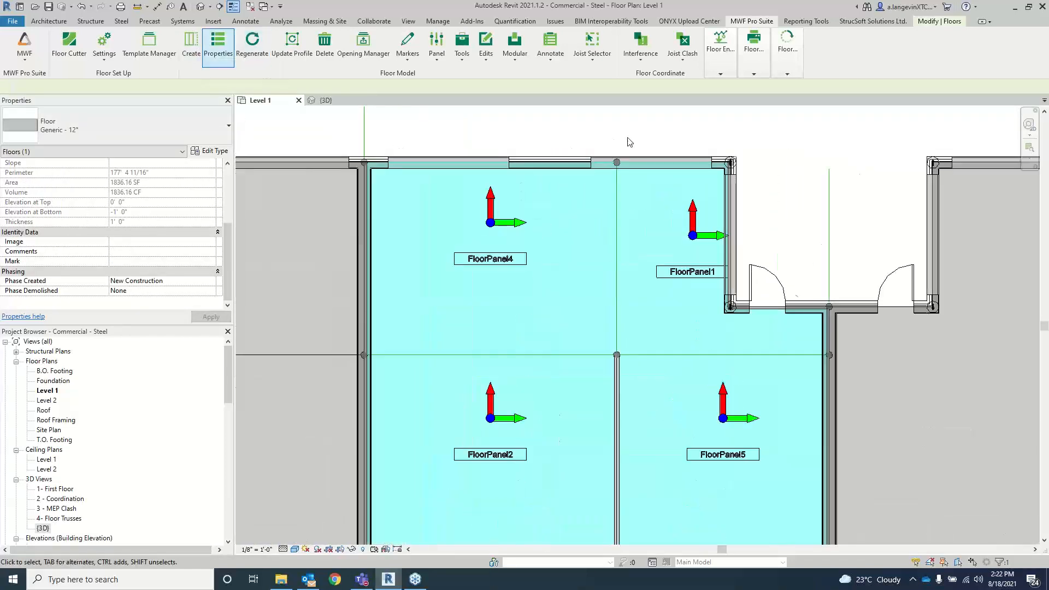
left_click(598, 181)
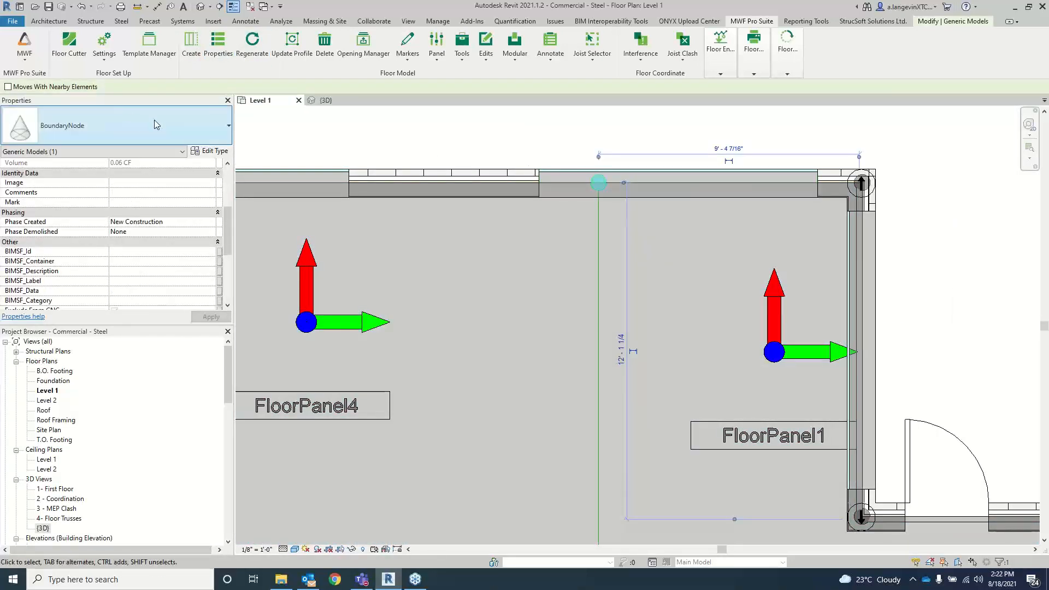
scroll(610, 175, "down", 4)
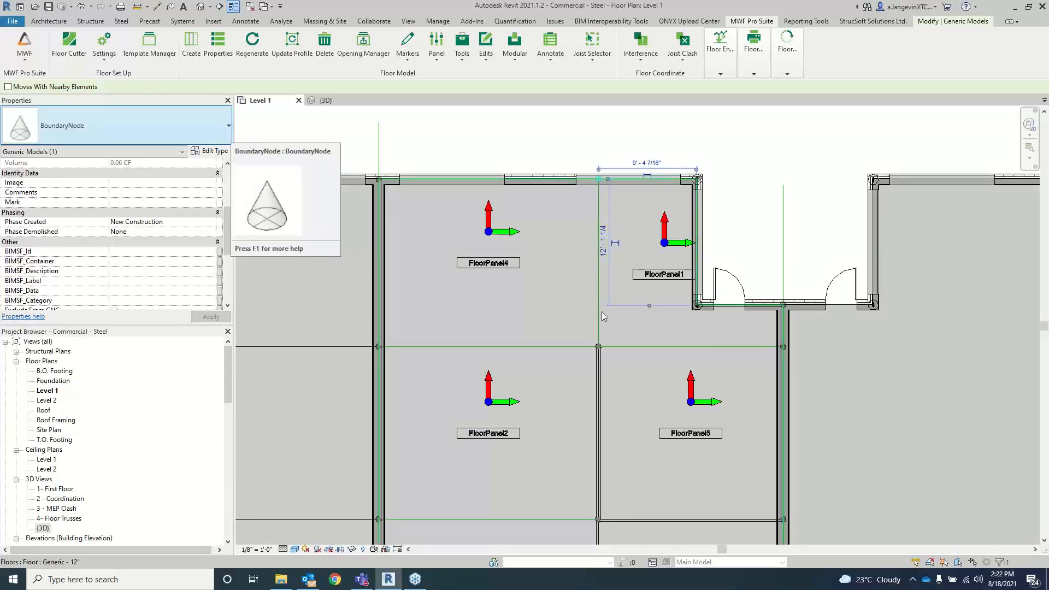
left_click(462, 49)
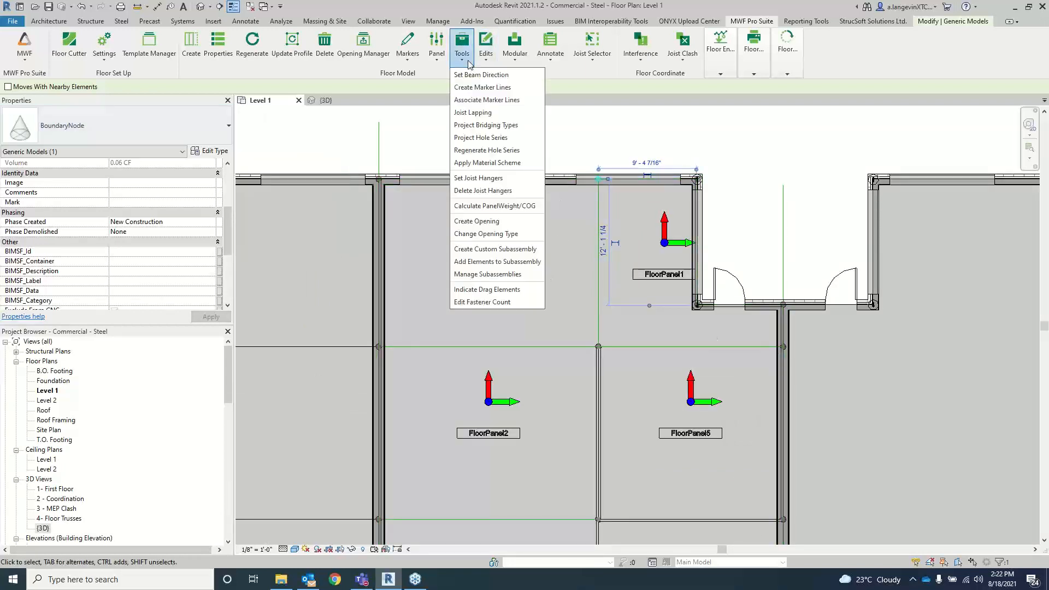
left_click(443, 59)
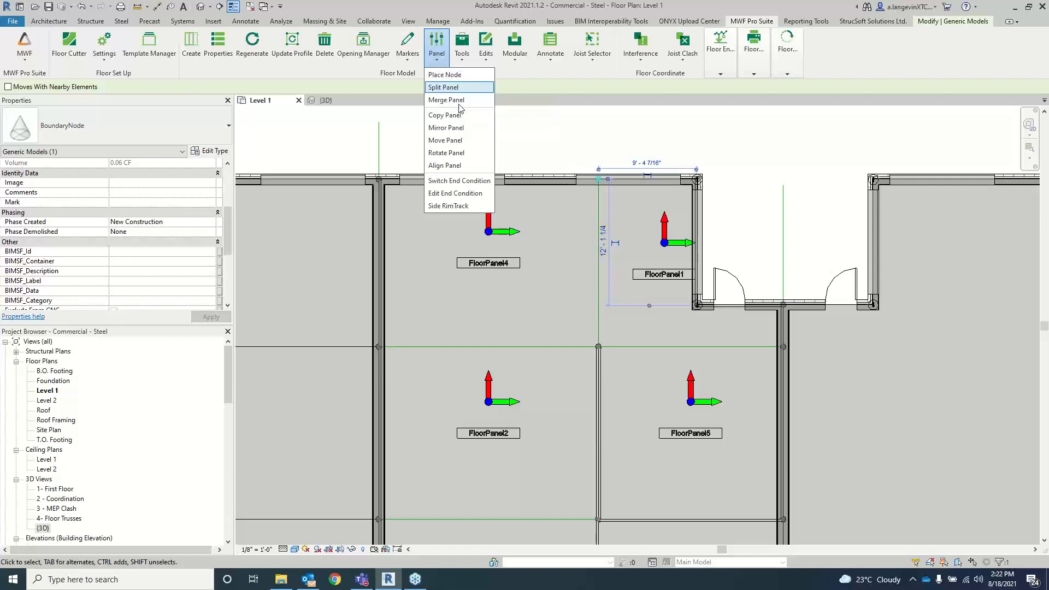
left_click(462, 45)
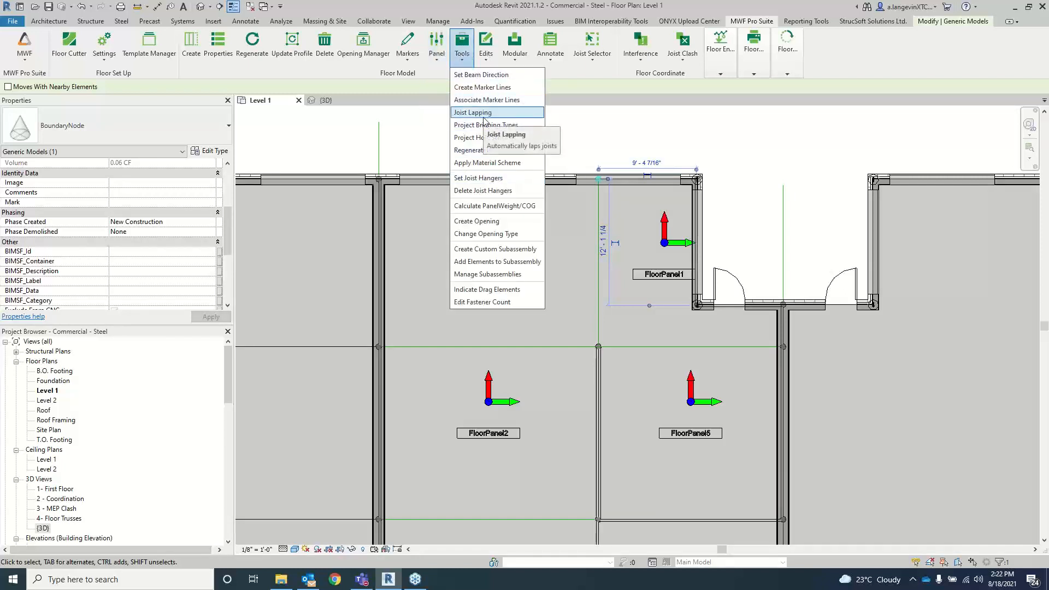
left_click(589, 148)
scroll(589, 153, "down", 2)
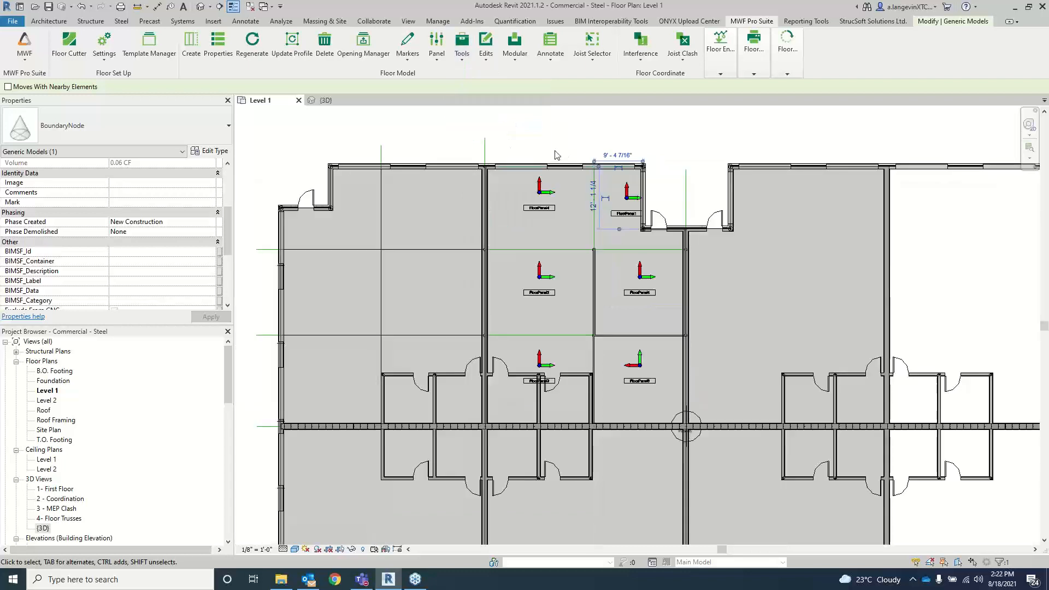
scroll(555, 155, "down", 2)
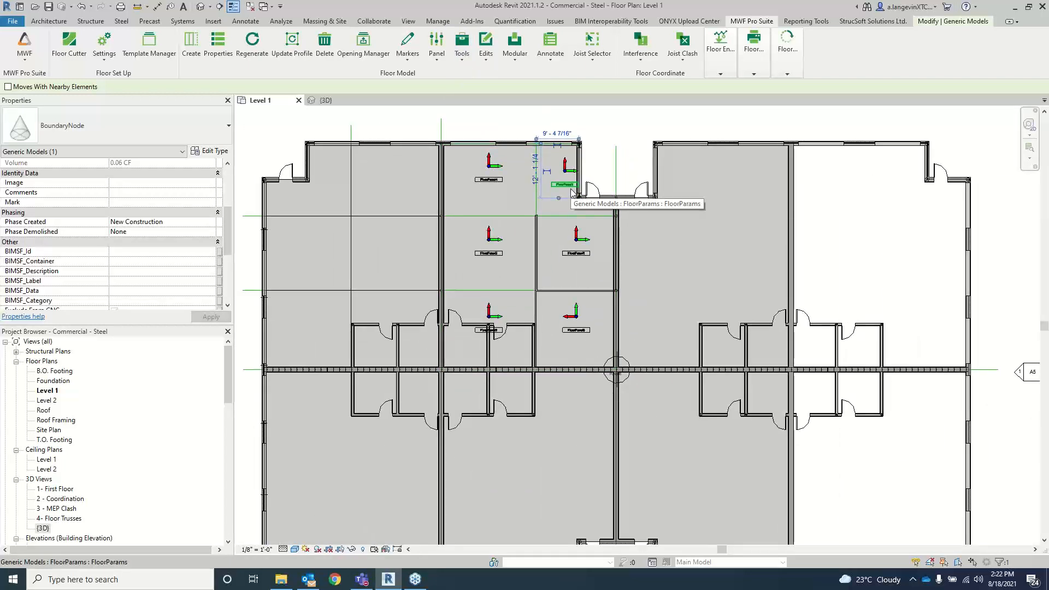